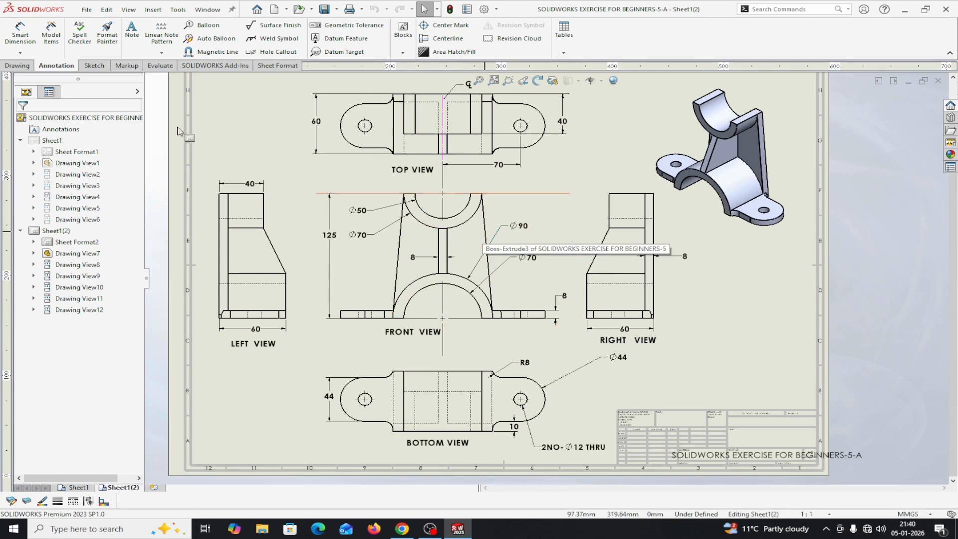
Step: Create a new part document and apply the Plain White scene as its background
left_click(88, 11)
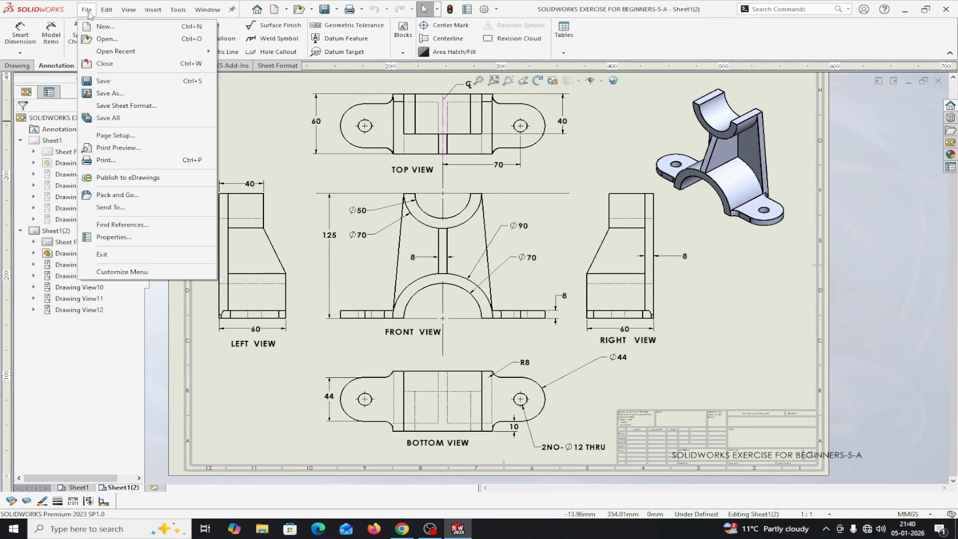
left_click(103, 28)
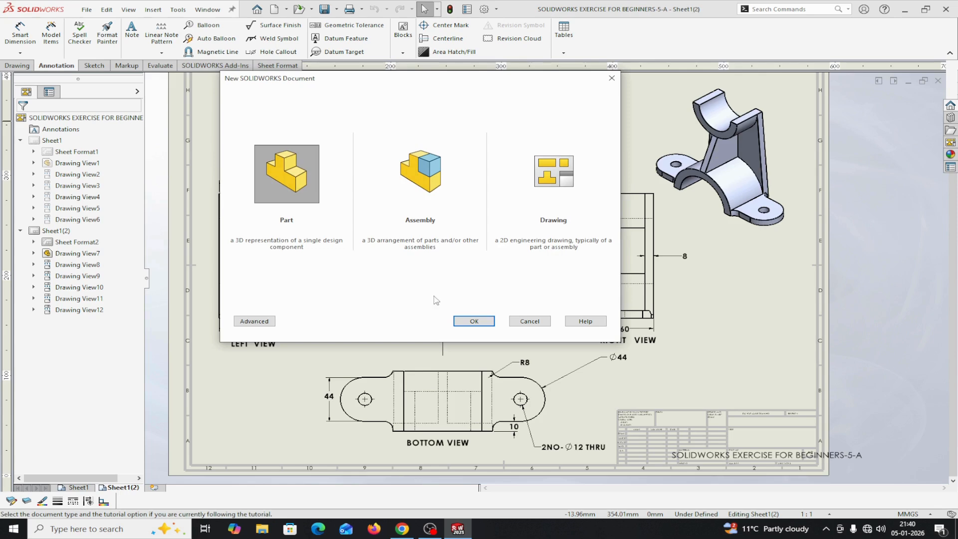
left_click(474, 322)
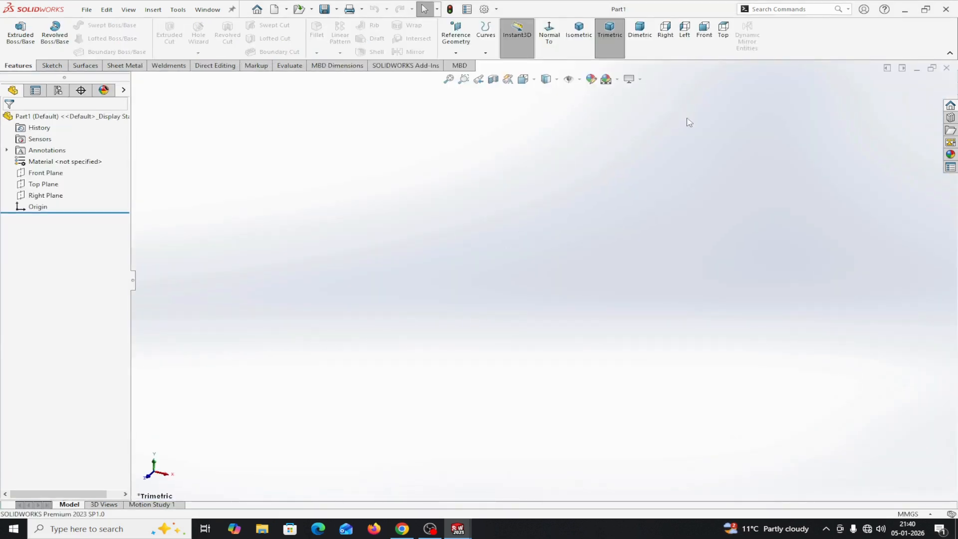
left_click(617, 79)
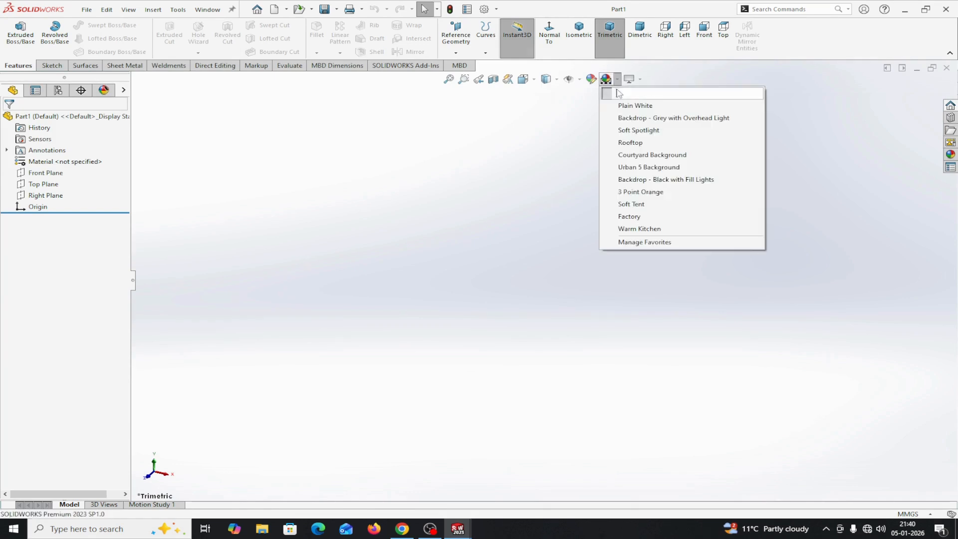
left_click(621, 105)
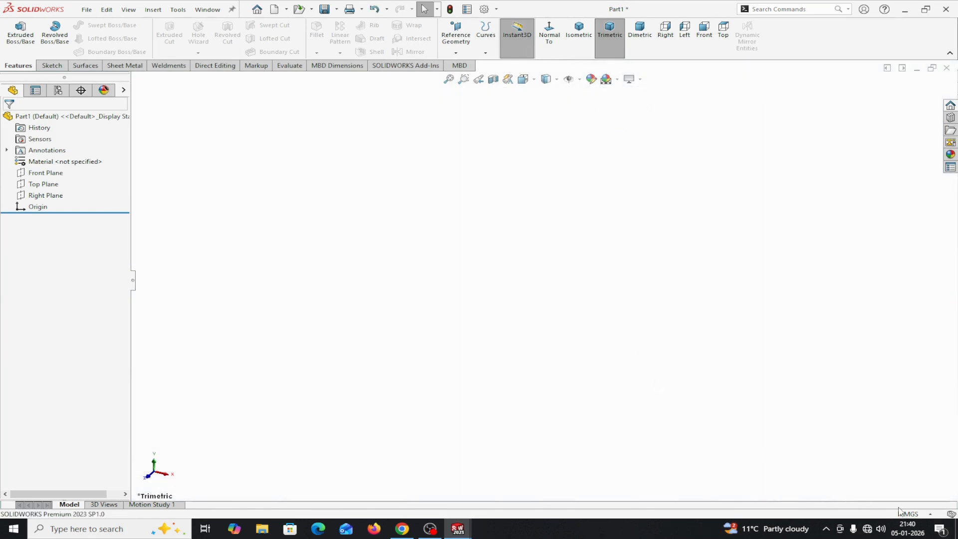
left_click(930, 515)
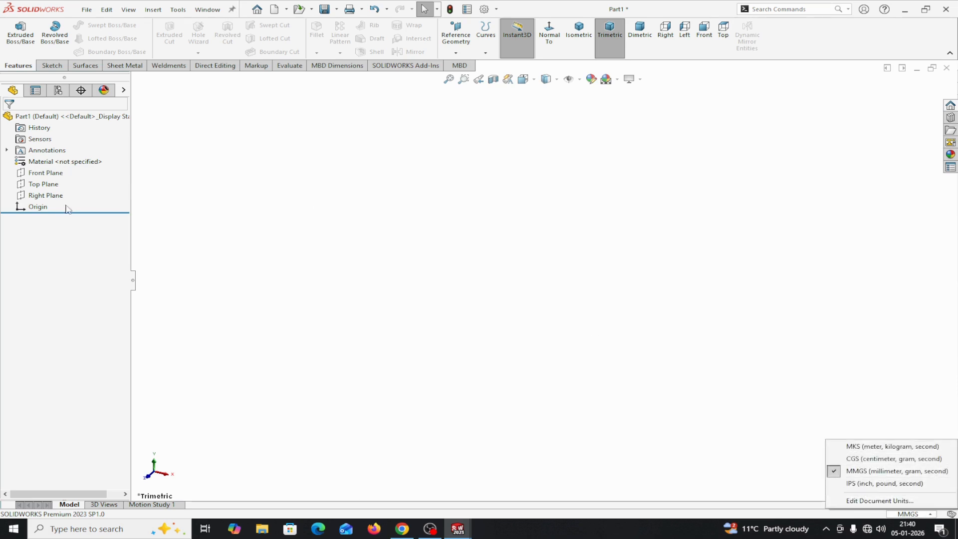
Step: Start a sketch on the Front Plane and draw a vertical centerline about 74 mm long upward from the origin
left_click(22, 175)
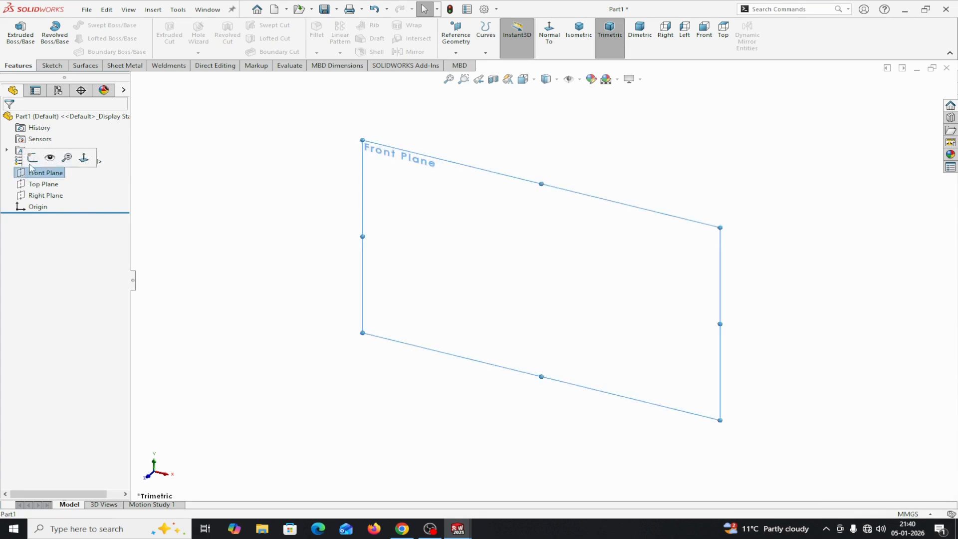
left_click(29, 160)
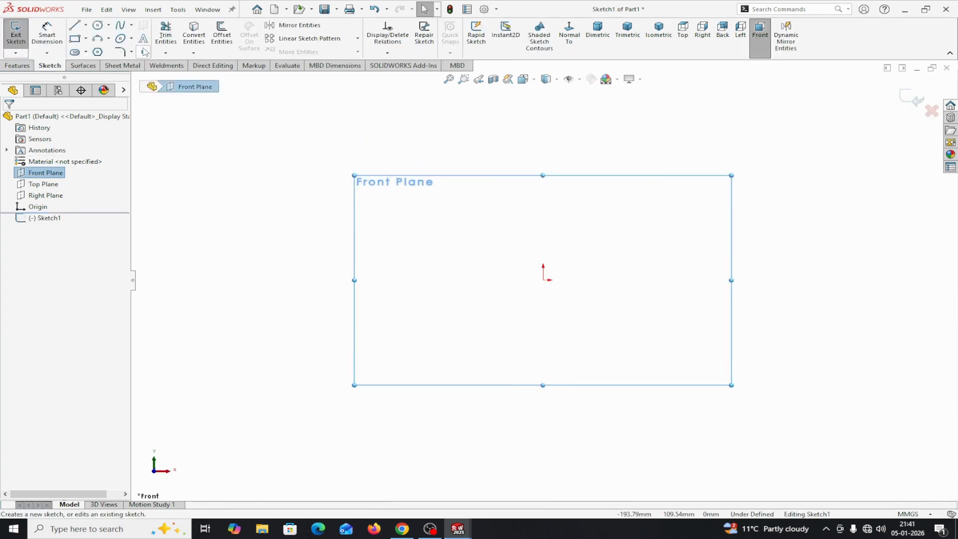
left_click(85, 25)
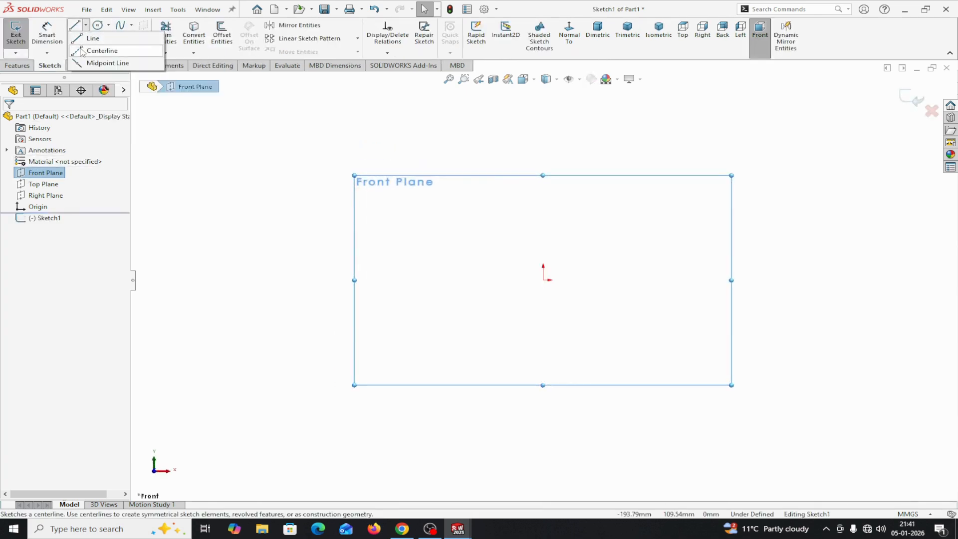
left_click(95, 48)
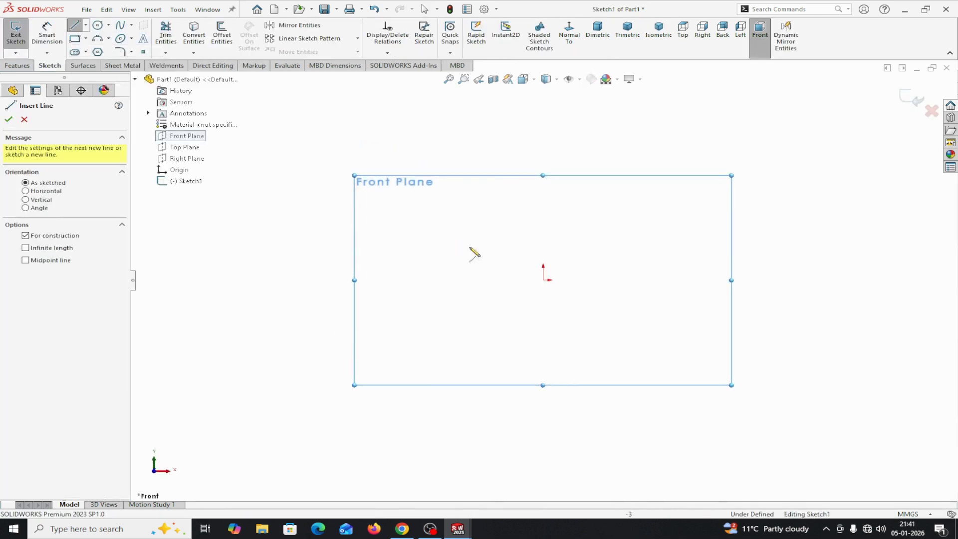
left_click(544, 281)
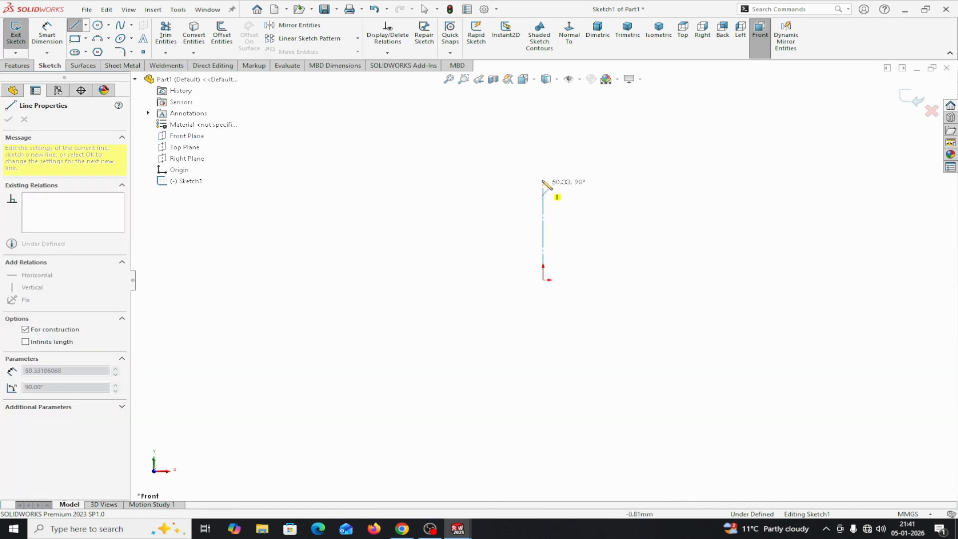
left_click(544, 140)
right_click(545, 138)
left_click(569, 148)
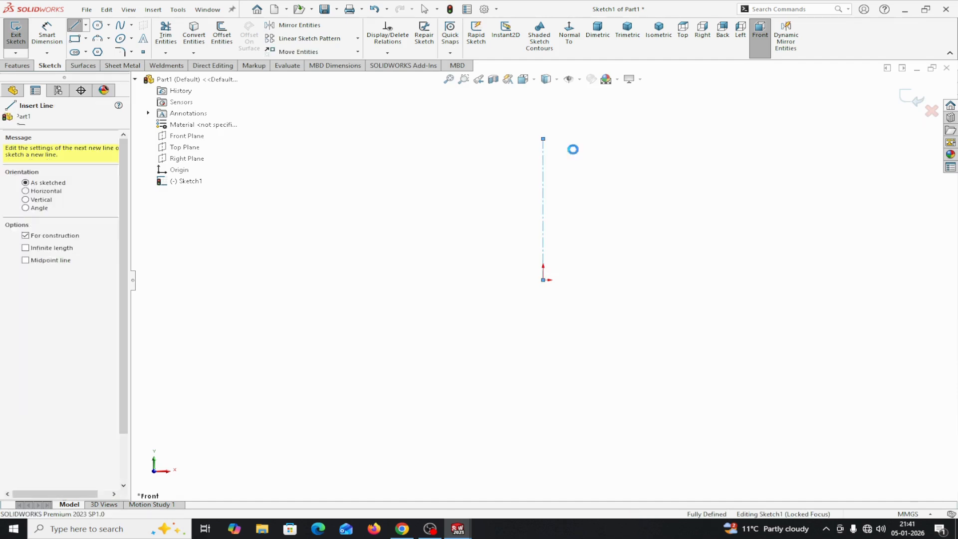
Step: Draw two concentric circles centred on the origin, the outer one about 25 mm in radius
left_click(98, 25)
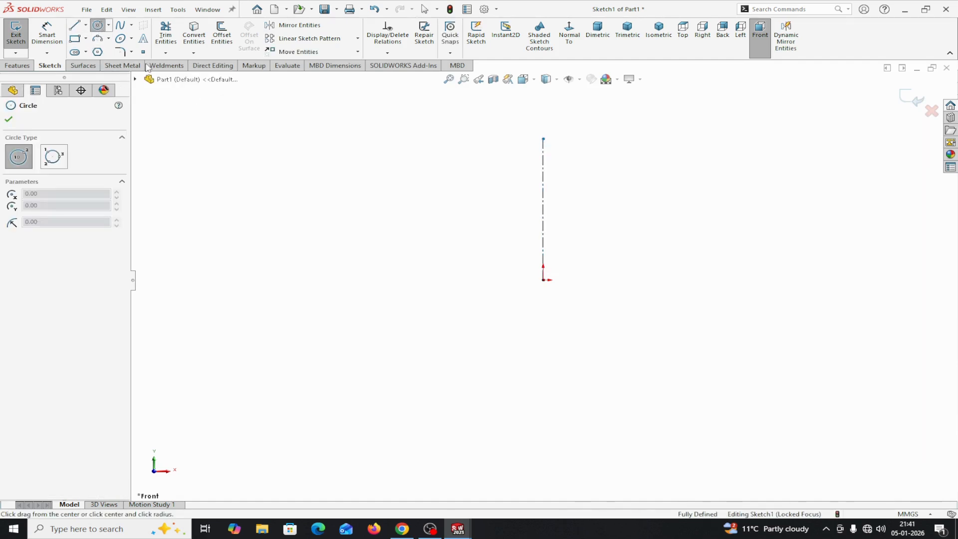
left_click(544, 280)
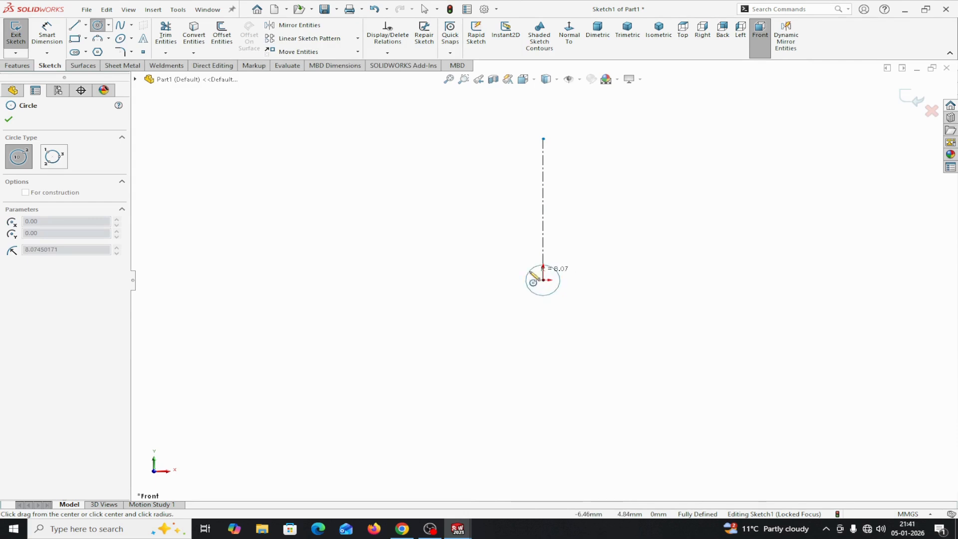
left_click(523, 271)
left_click(543, 279)
left_click(499, 257)
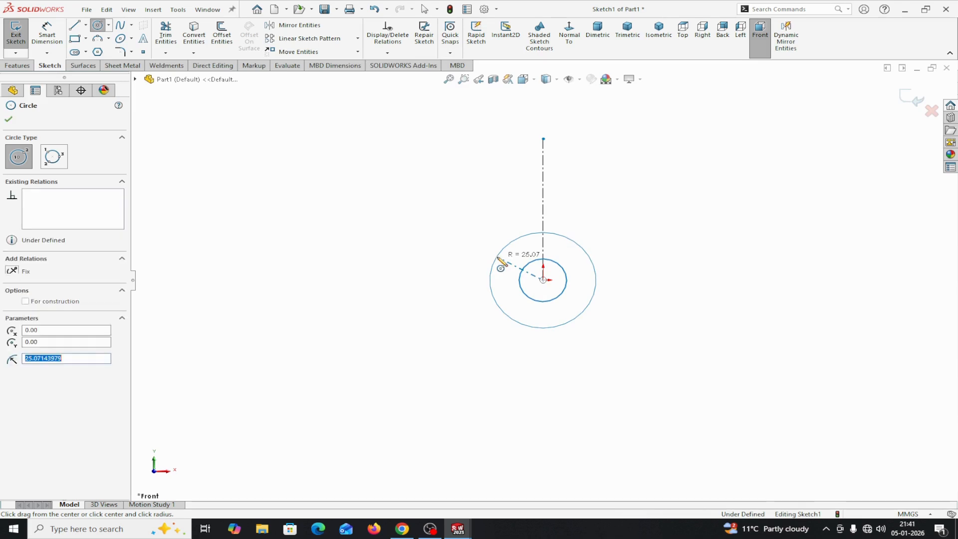
Step: Draw two concentric circles about 18 mm and 9 mm in radius, centred on the upper end of the centerline
left_click(543, 139)
left_click(506, 139)
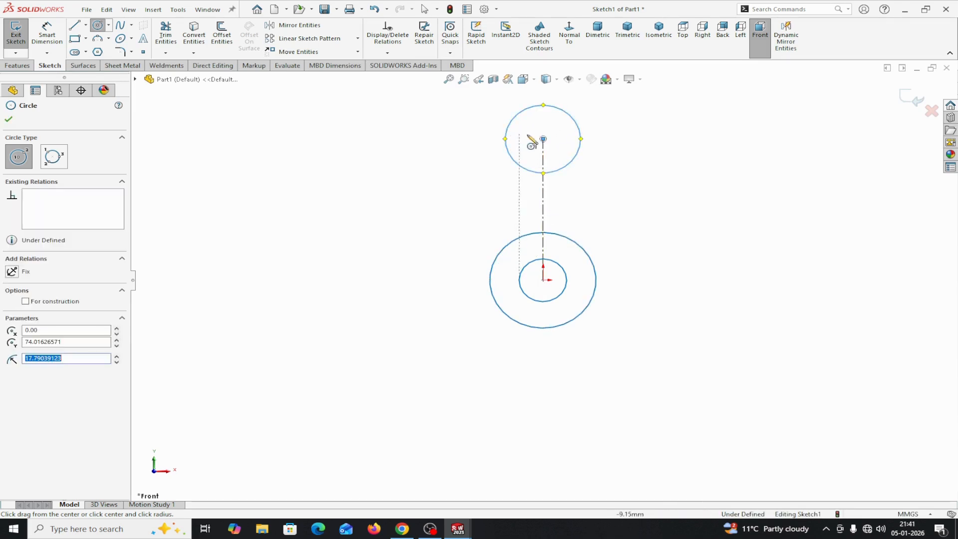
left_click(544, 139)
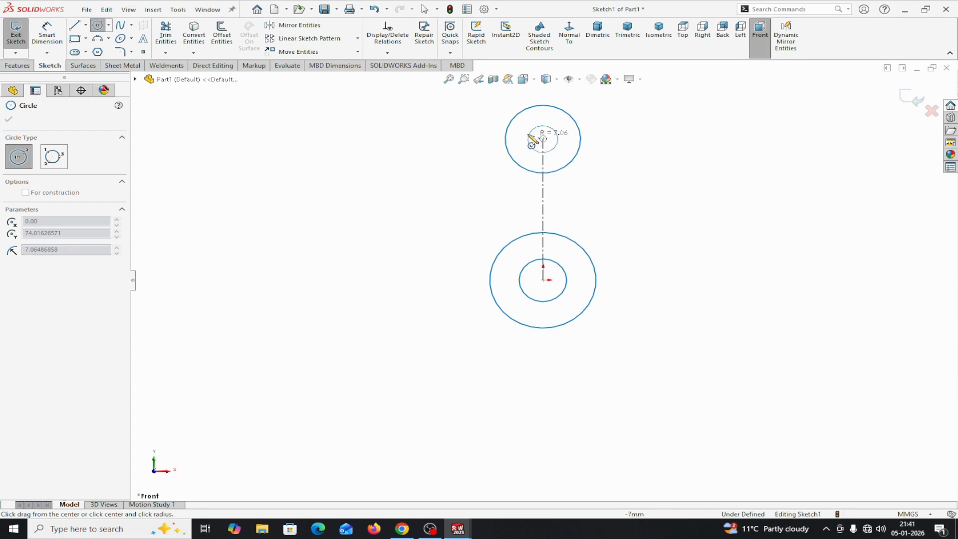
left_click(524, 139)
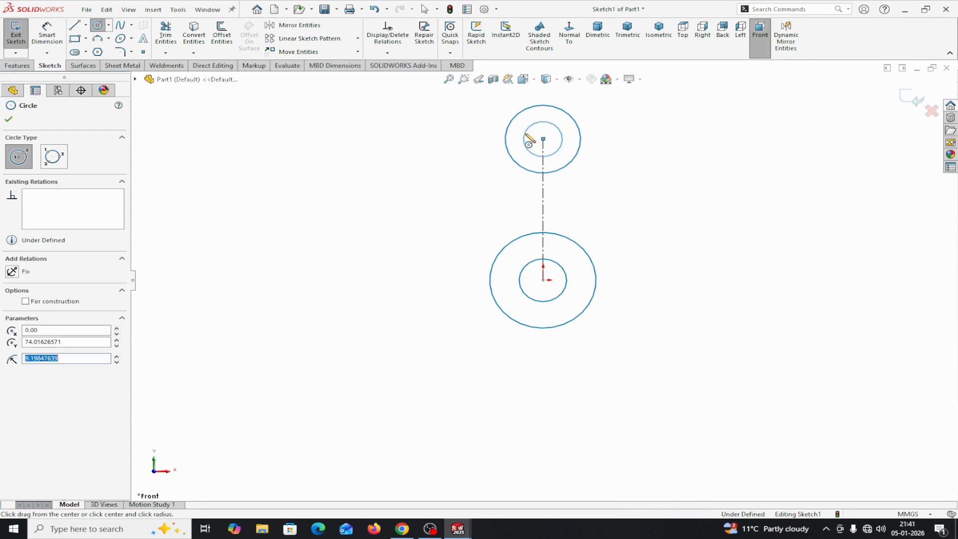
left_click(10, 119)
Step: Dimension the two circles at the origin, setting the outer diameter to 90 mm and the inner diameter to 70 mm
left_click(50, 33)
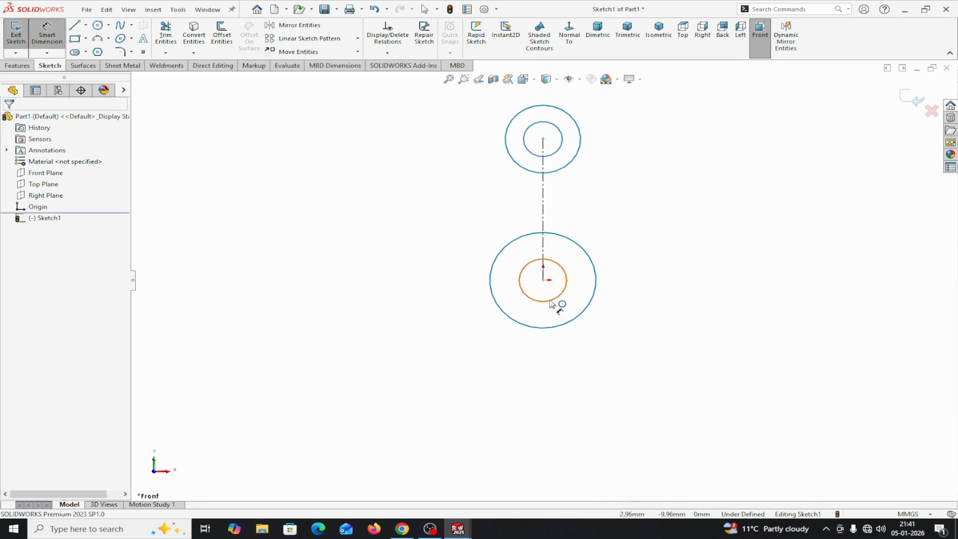
left_click(584, 314)
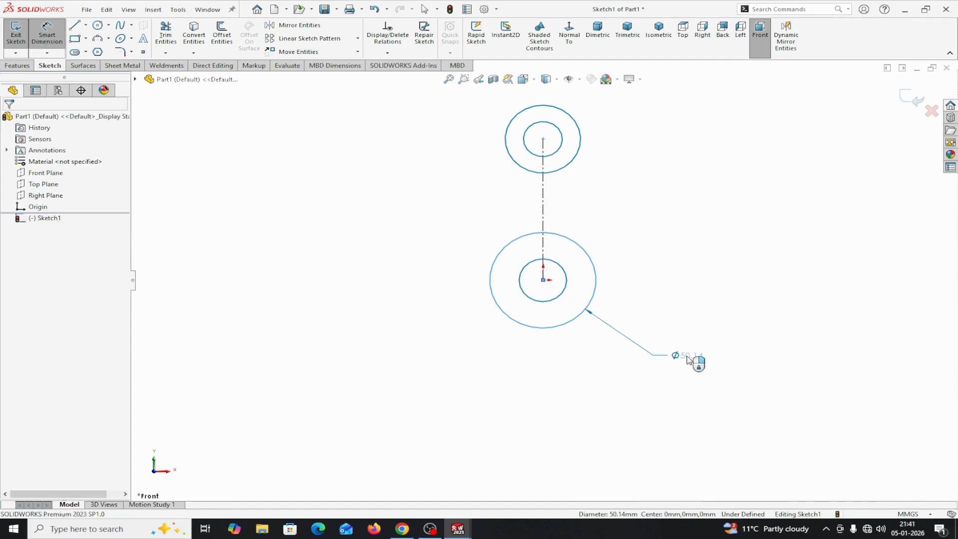
left_click(688, 359)
type("90")
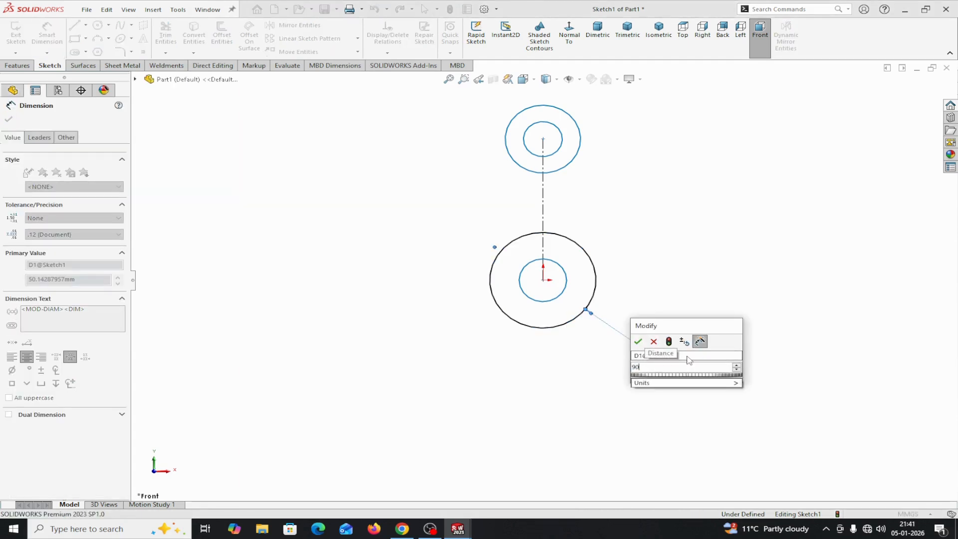
left_click(638, 342)
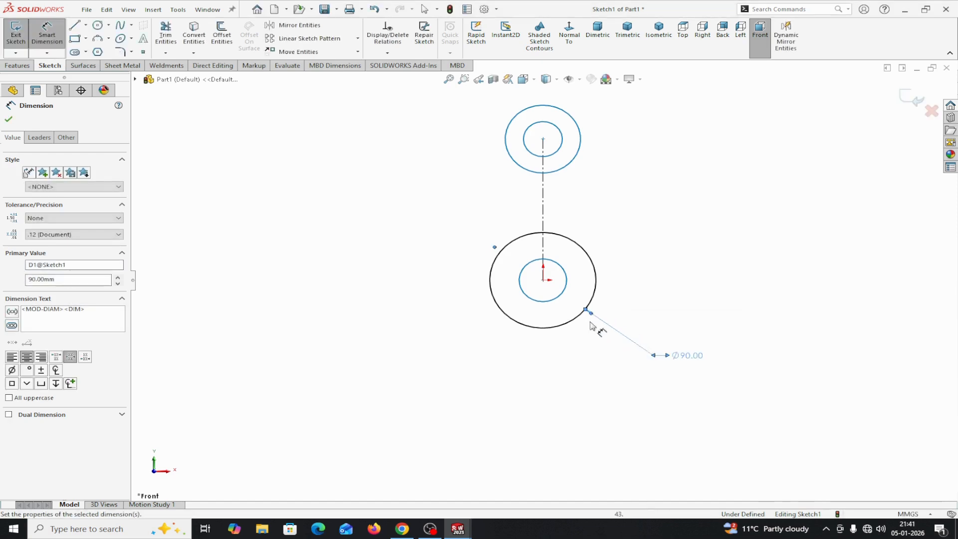
left_click(553, 304)
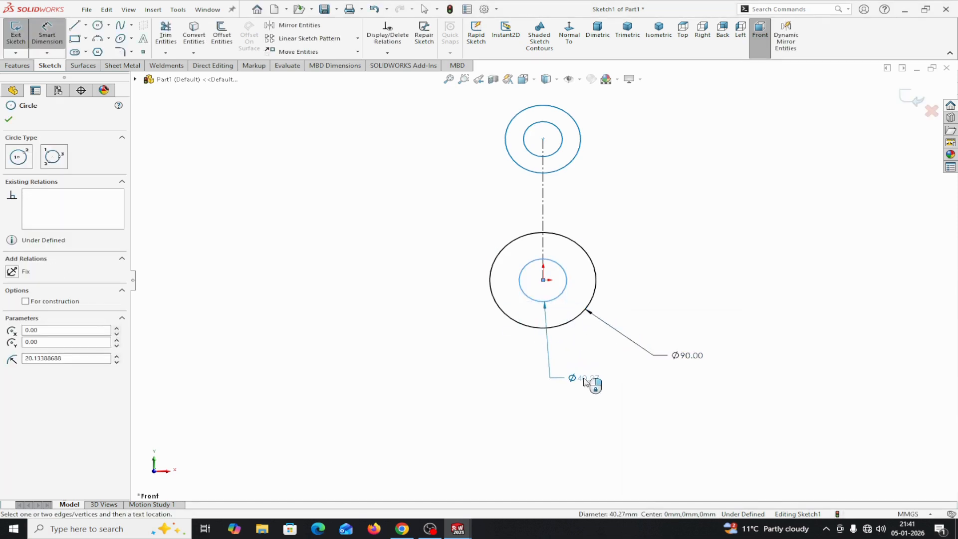
left_click(586, 382)
type("70")
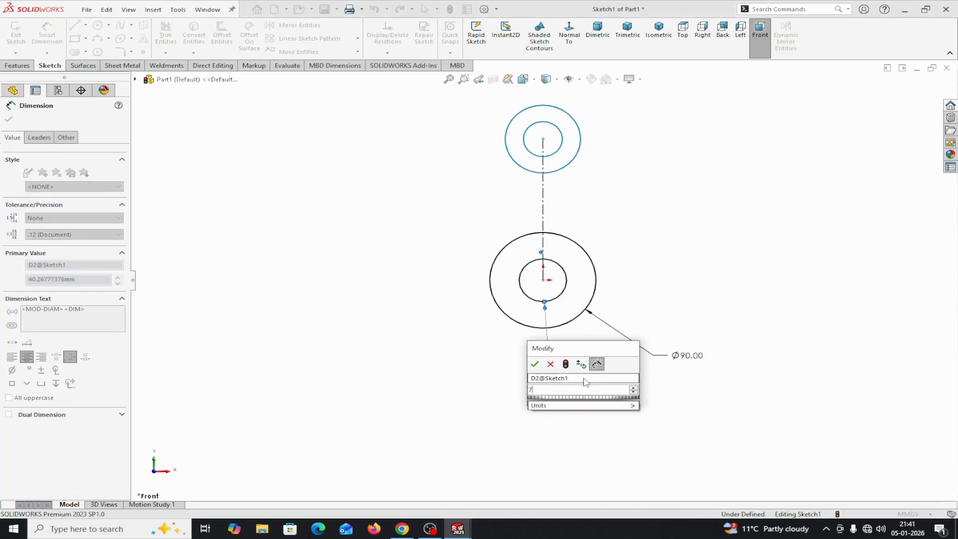
left_click(535, 364)
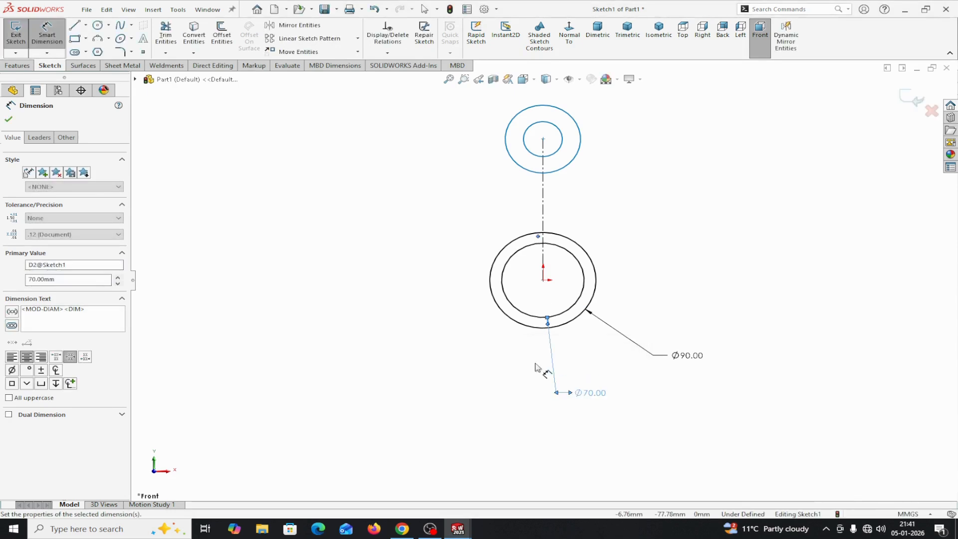
Step: Dimension the two upper circles, setting the outer diameter to 70 mm and the inner diameter to 50 mm
left_click(581, 158)
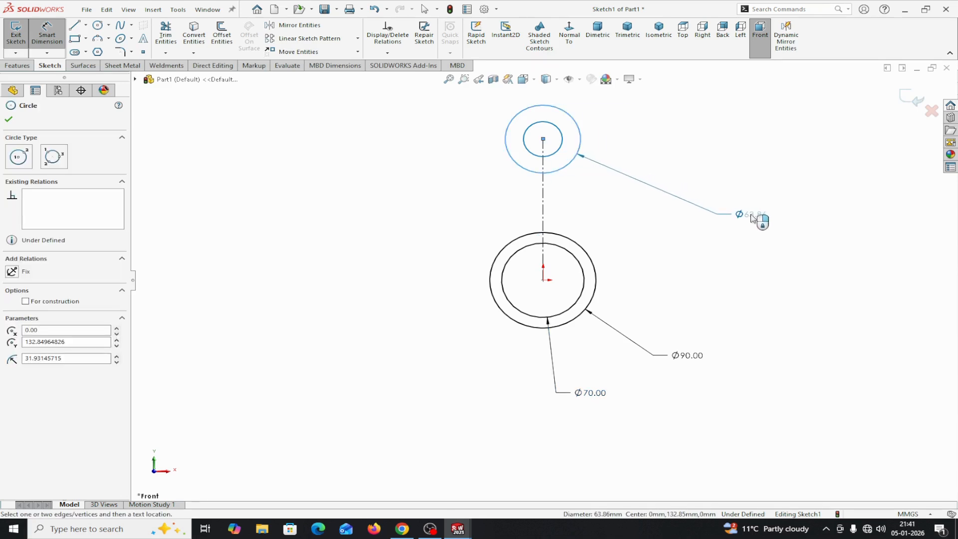
left_click(753, 218)
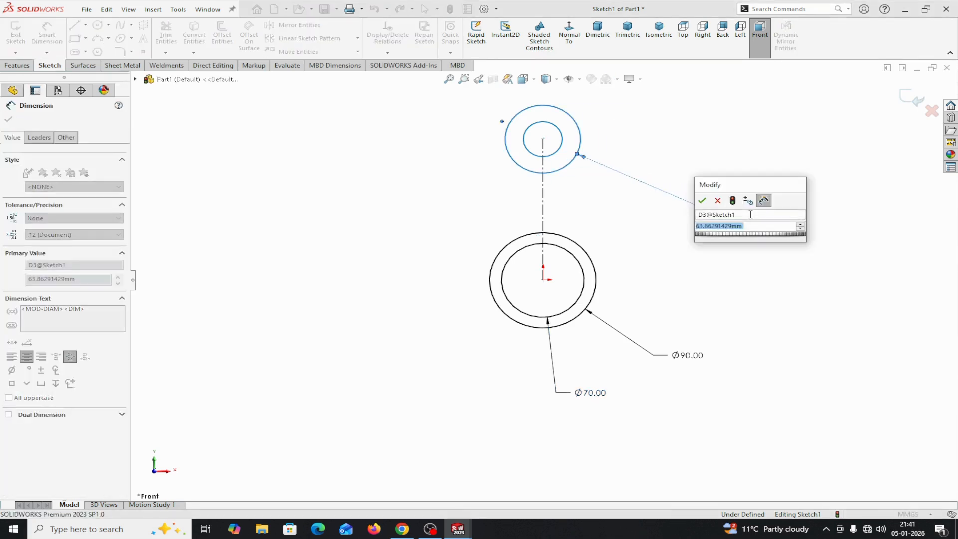
type("70")
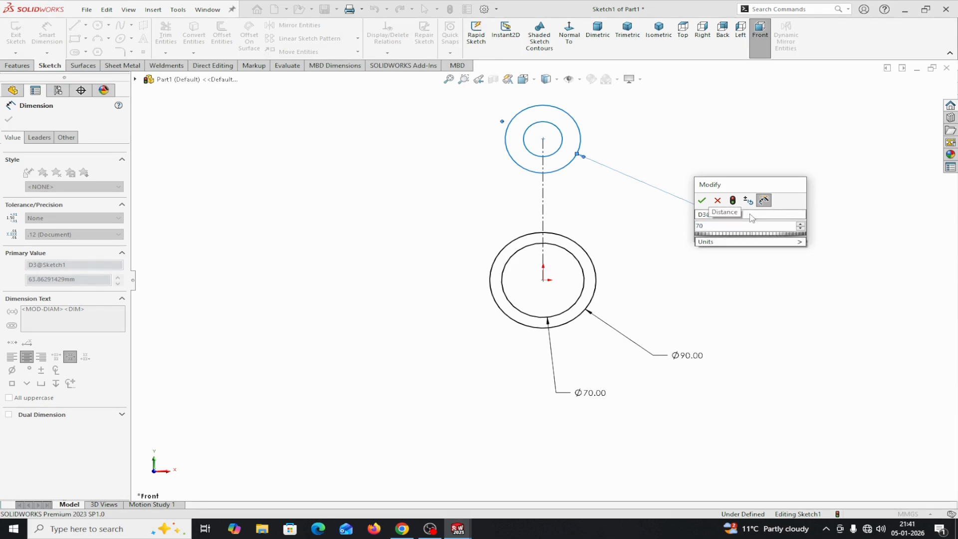
left_click(702, 200)
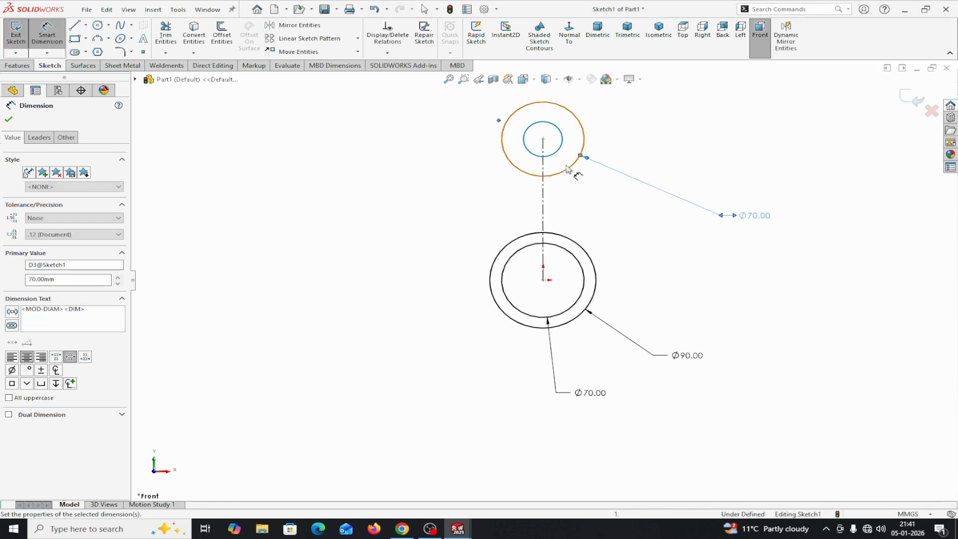
left_click(559, 153)
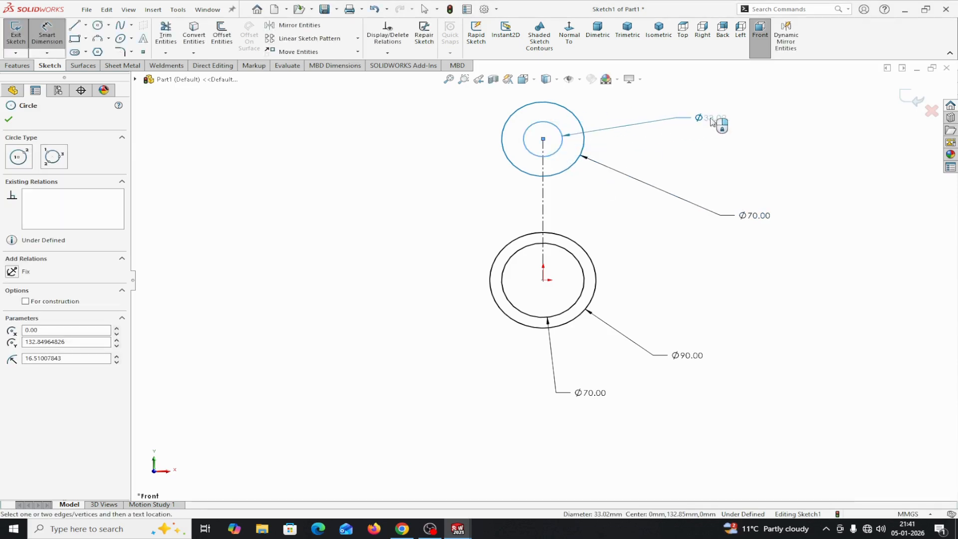
left_click(709, 120)
type("50")
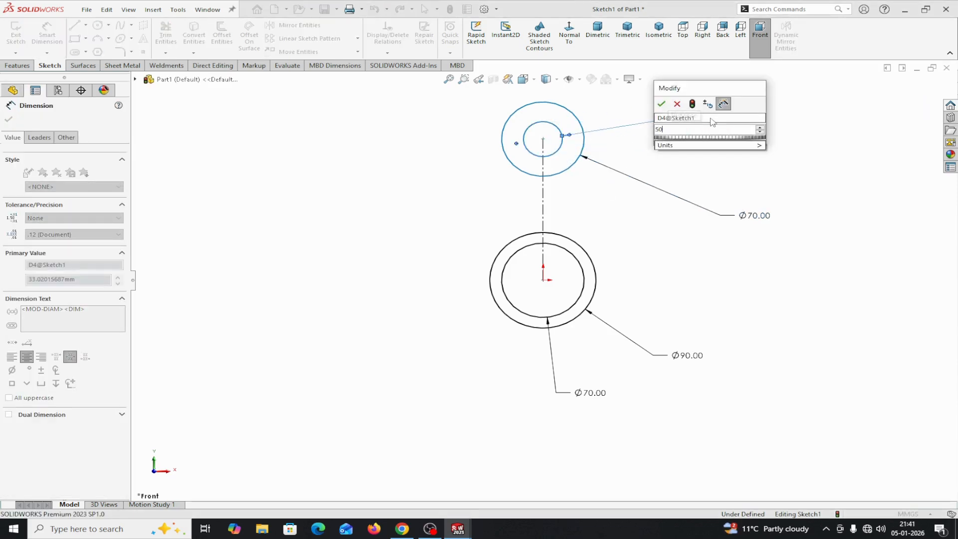
left_click(662, 103)
left_click(9, 119)
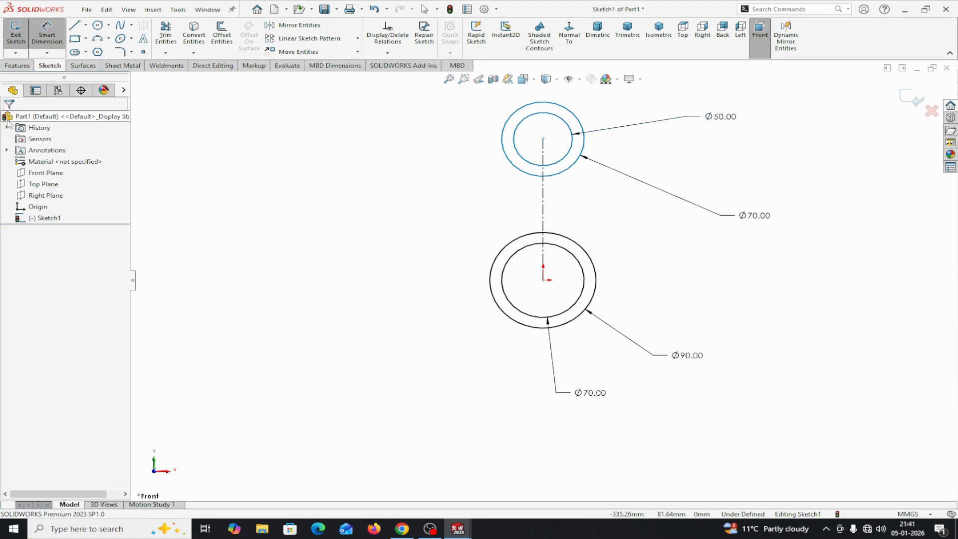
Step: Draw a horizontal 70 mm line across the upper outer circle, joining its left and right quadrant points
left_click(74, 27)
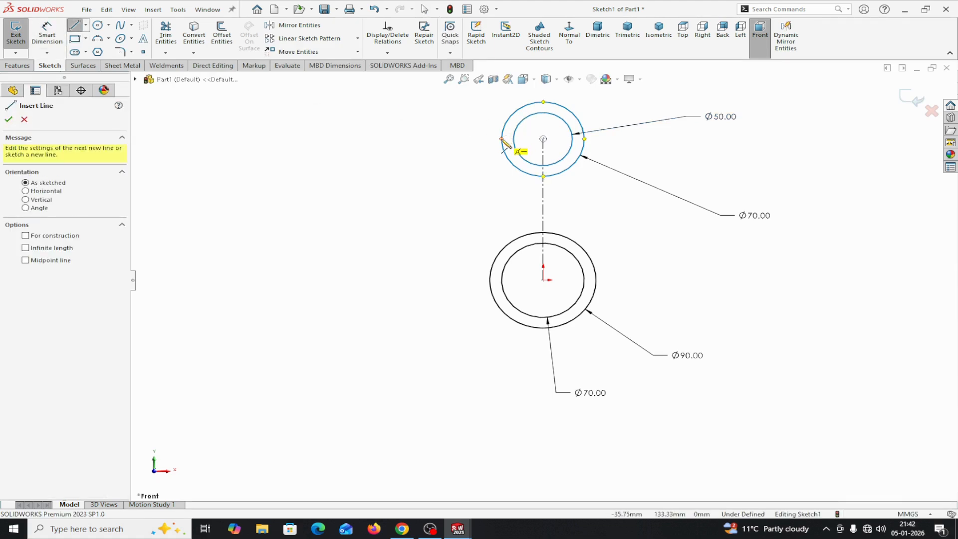
left_click(502, 139)
left_click(584, 138)
right_click(588, 144)
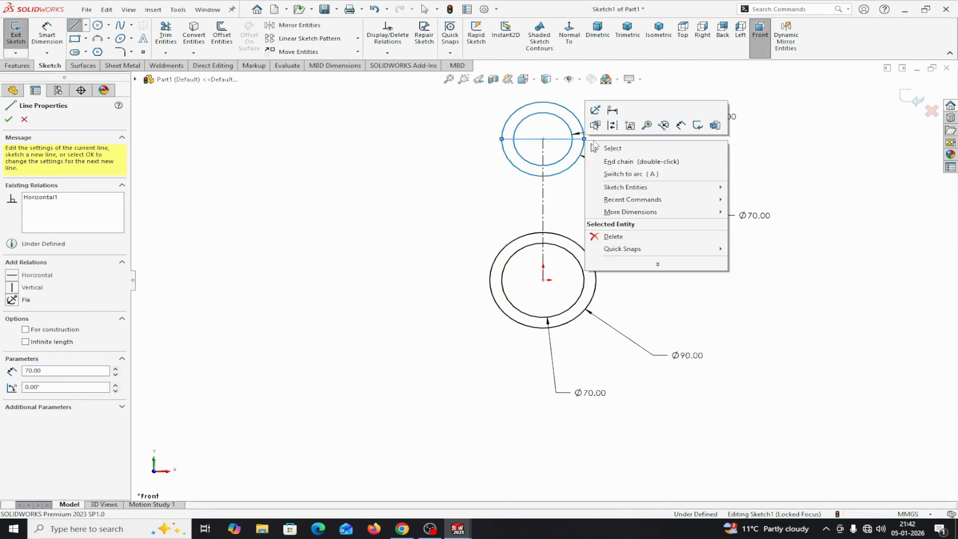
left_click(621, 148)
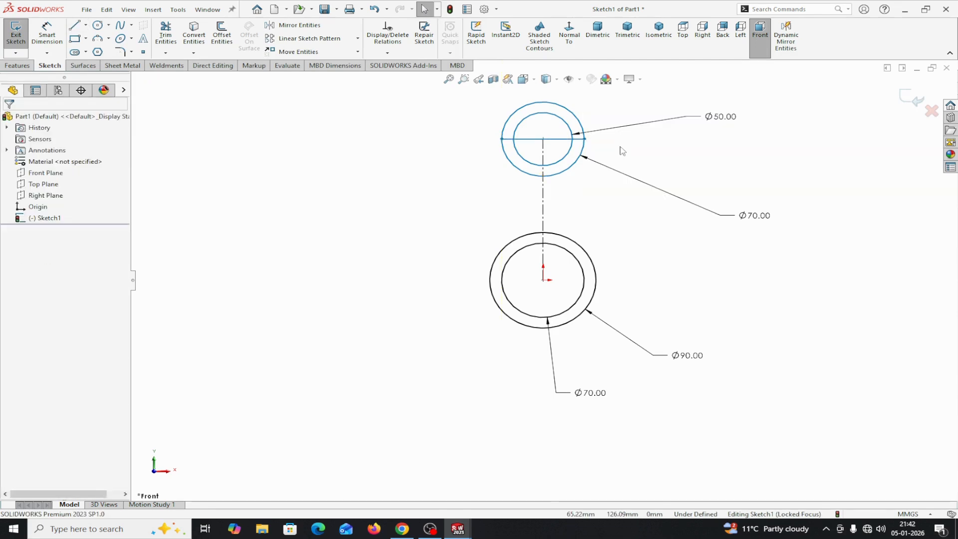
Step: Draw a horizontal 90 mm line across the lower outer circle, joining its left and right quadrant points
left_click(75, 27)
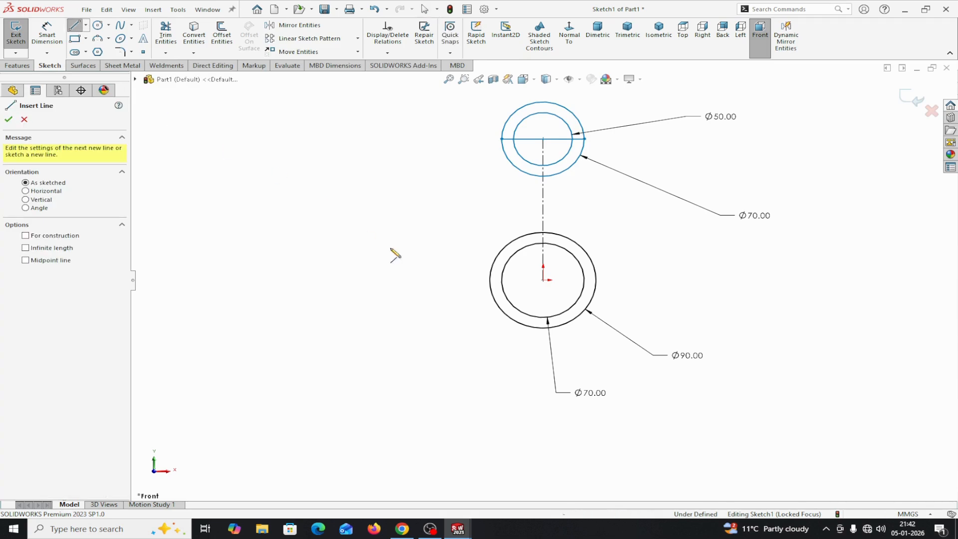
left_click(489, 280)
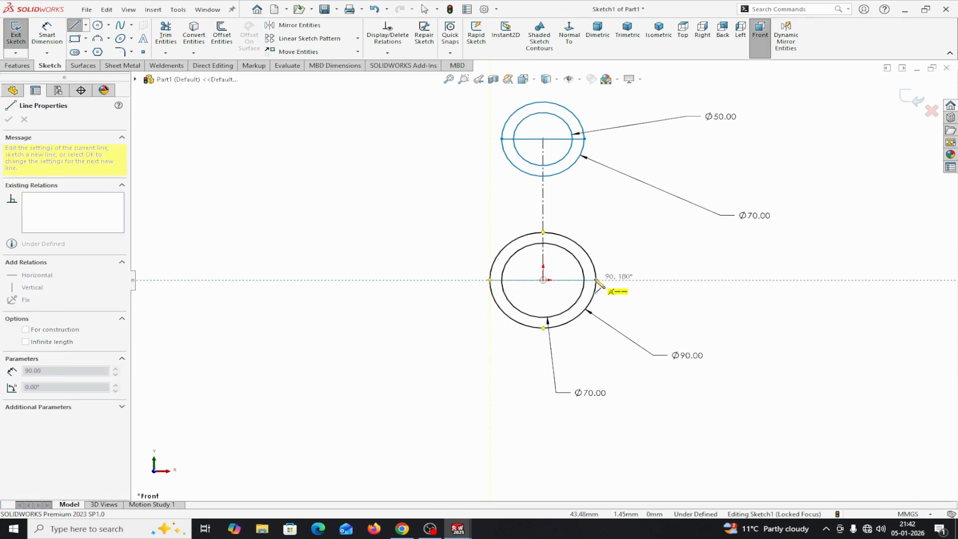
left_click(596, 280)
right_click(596, 281)
left_click(620, 287)
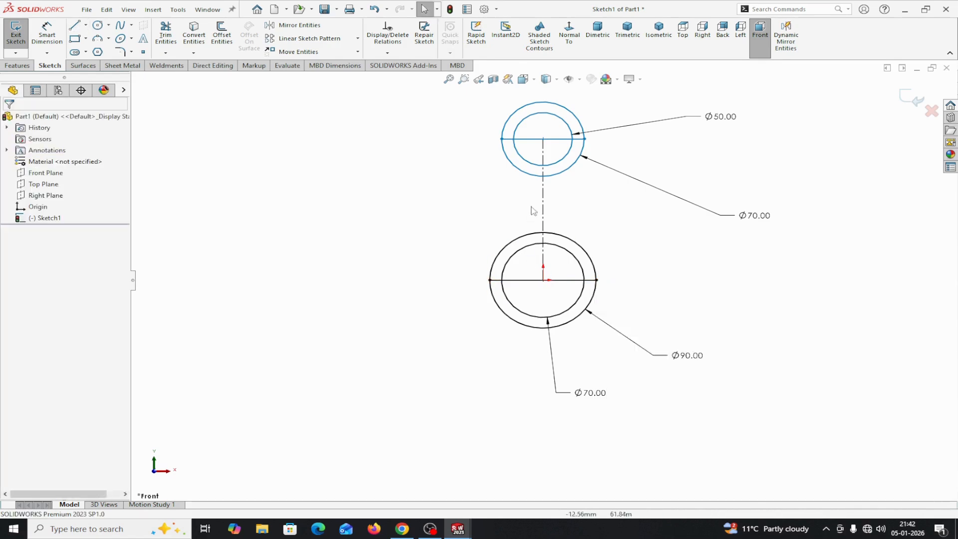
Step: Trim away the parts of both horizontal lines that lie inside the inner circles
left_click(166, 34)
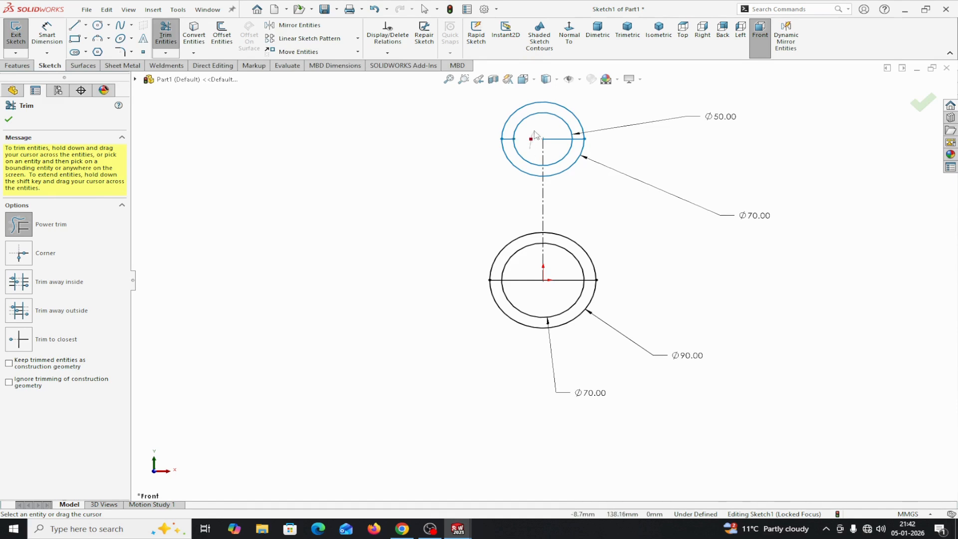
left_click_drag(558, 147, 554, 144)
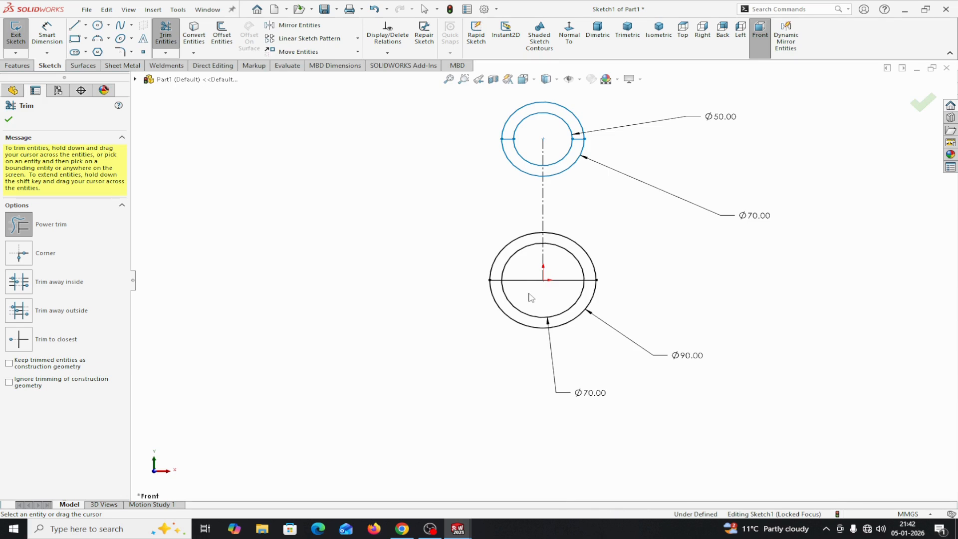
mouse_move(531, 298)
left_mouse_down()
mouse_move(532, 265)
mouse_move(555, 263)
mouse_move(565, 285)
mouse_move(558, 280)
left_mouse_up()
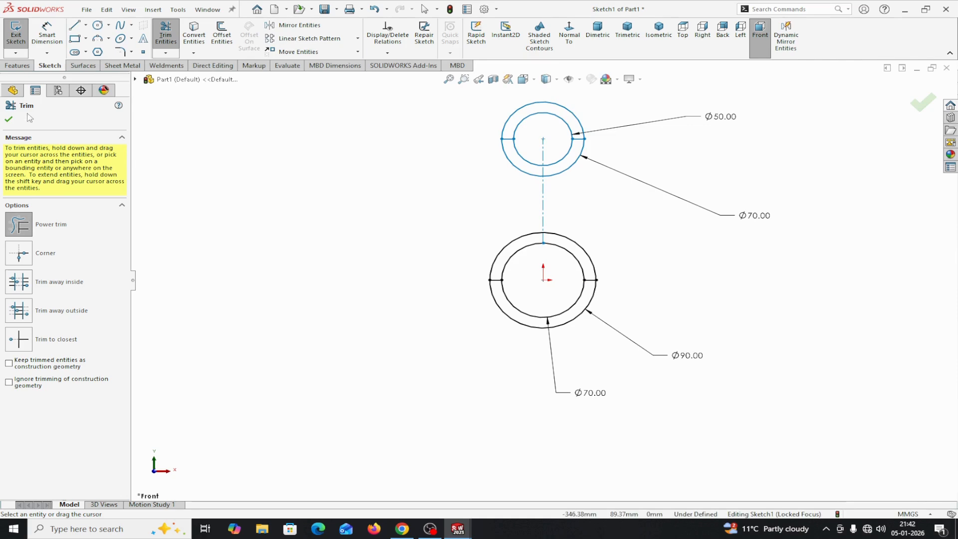
left_click(8, 121)
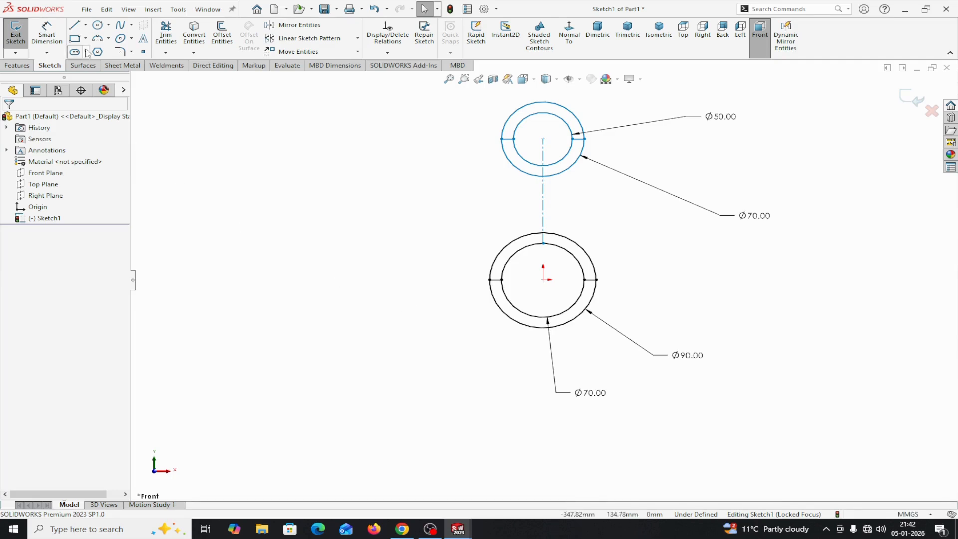
Step: Try to move the shortened centerline's lower endpoint back to the origin
left_click(544, 243)
left_click_drag(545, 271, 546, 279)
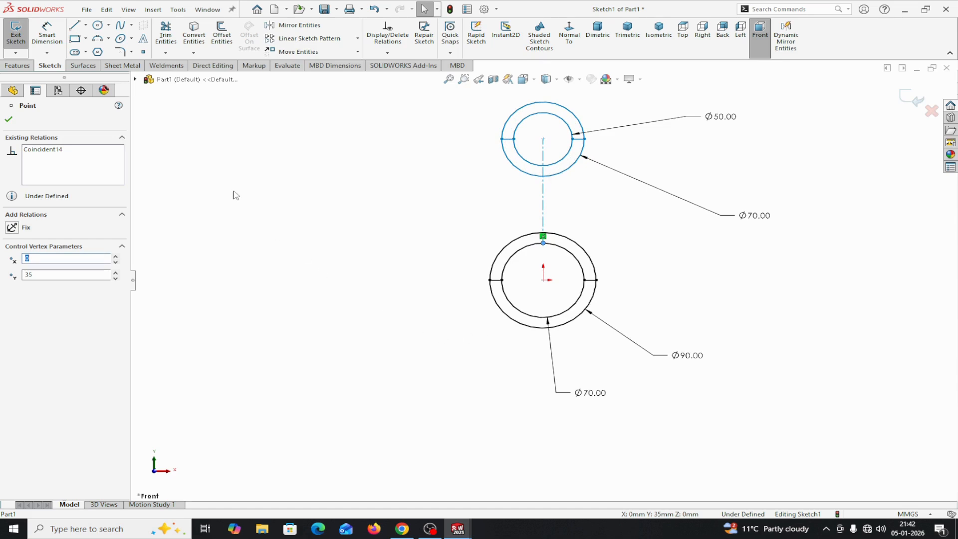
left_click(9, 120)
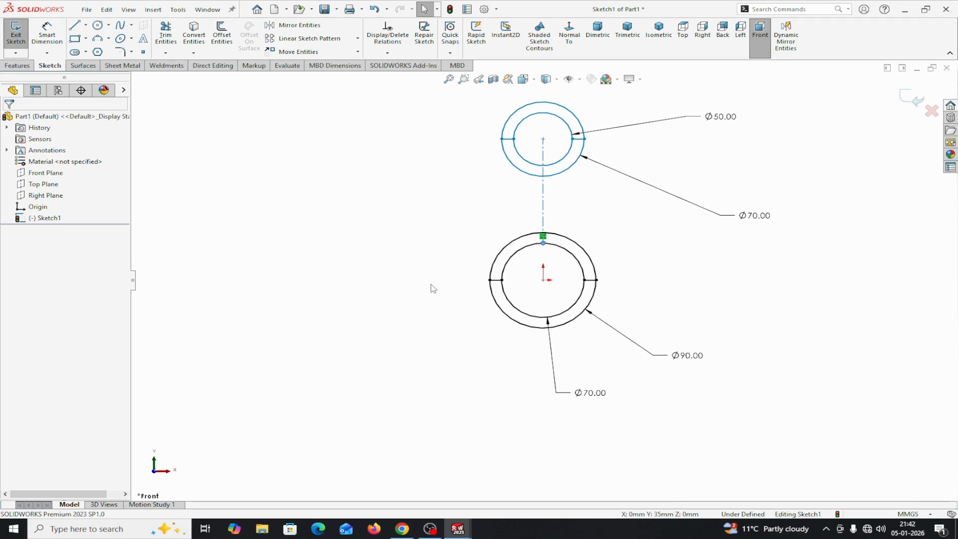
left_click(47, 33)
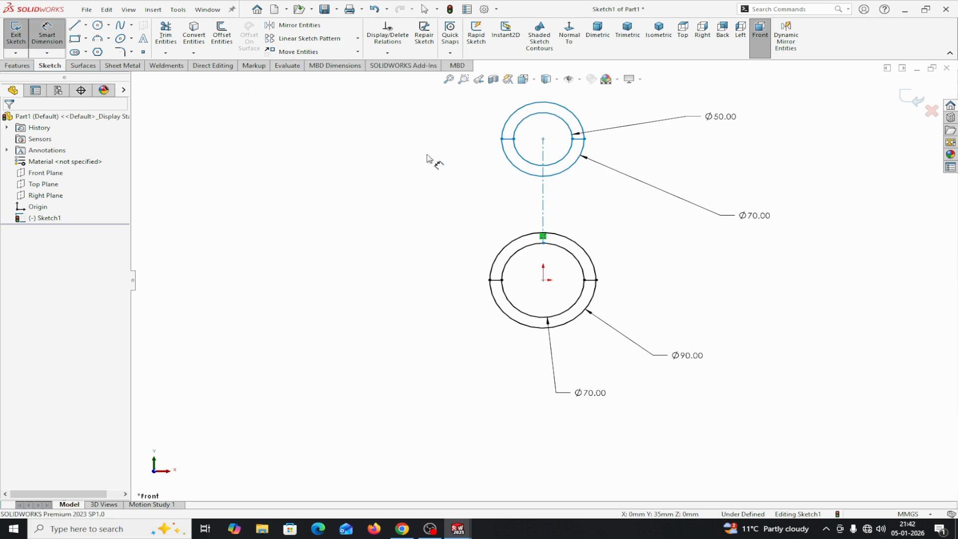
left_click(544, 140)
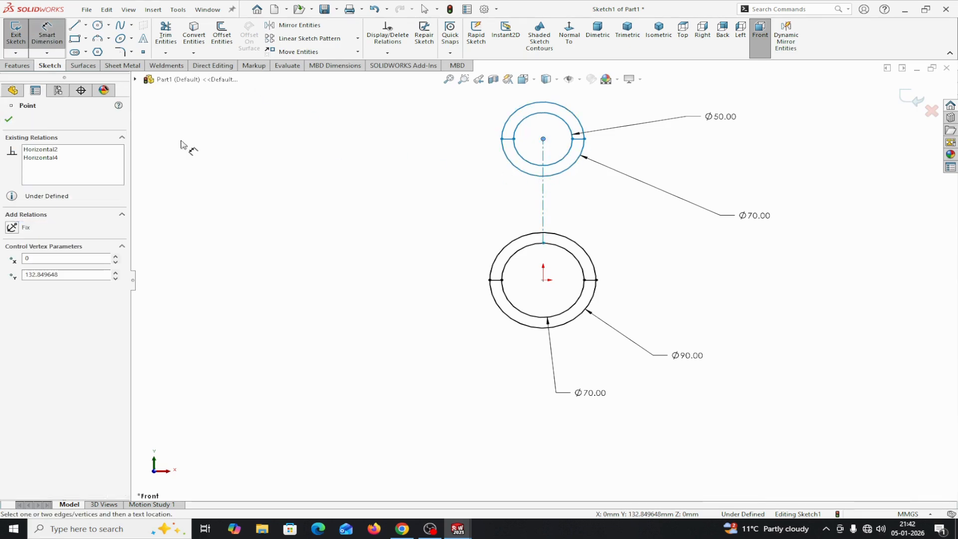
left_click(9, 120)
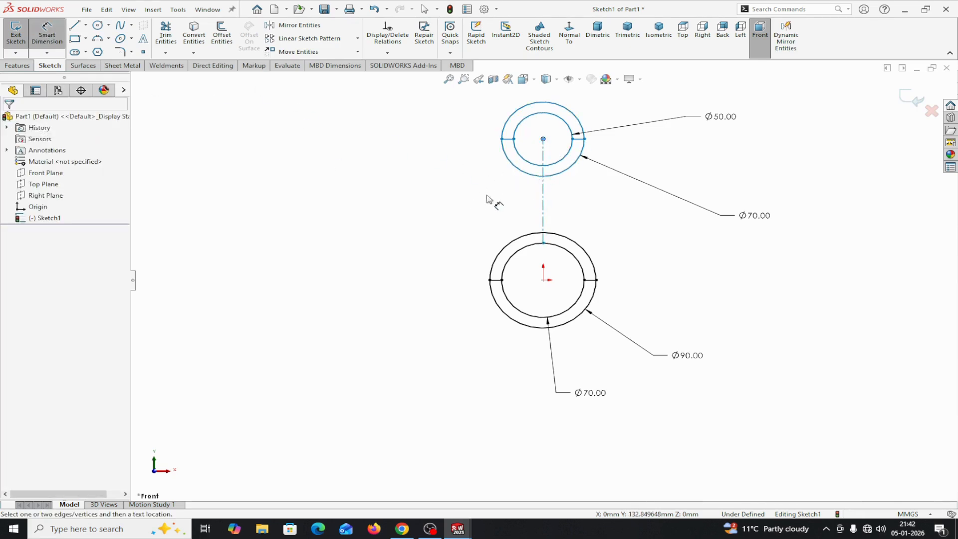
key("Escape")
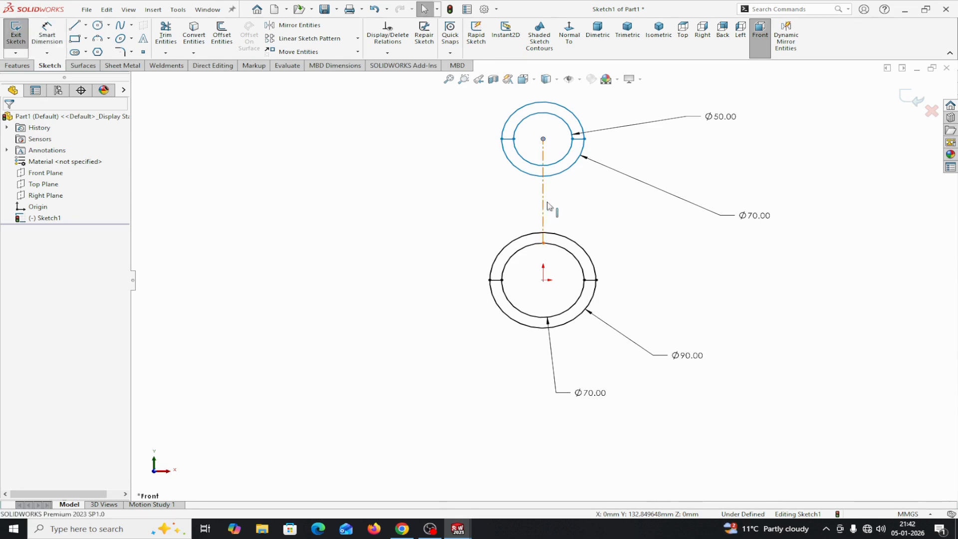
Step: Replace the shortened centerline with a new vertical centerline from the upper circles' centre to the origin
left_click(544, 200)
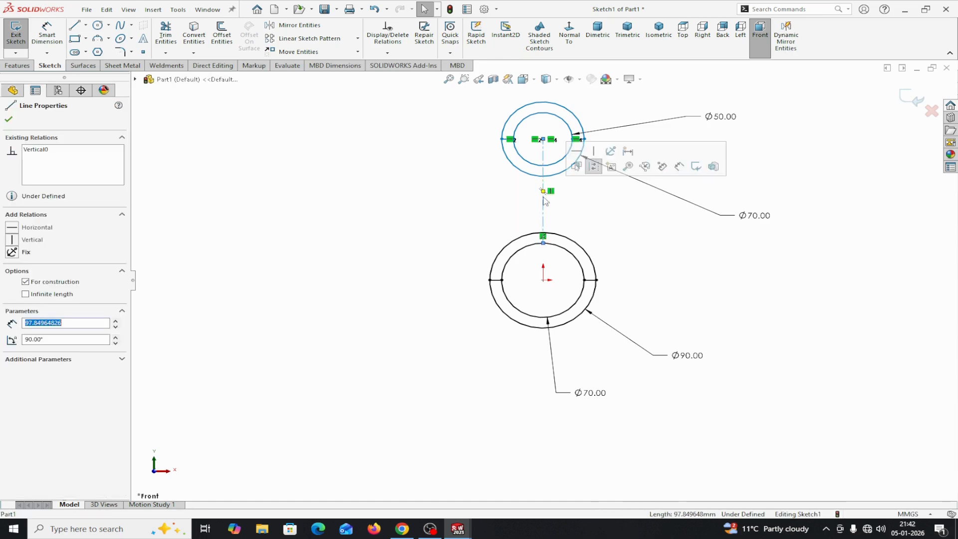
key("Delete")
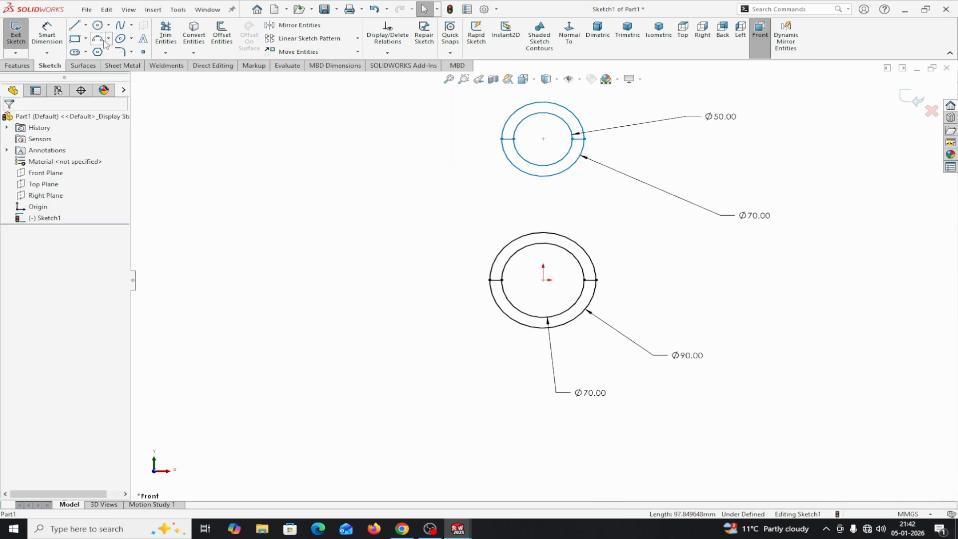
left_click(86, 25)
left_click(86, 47)
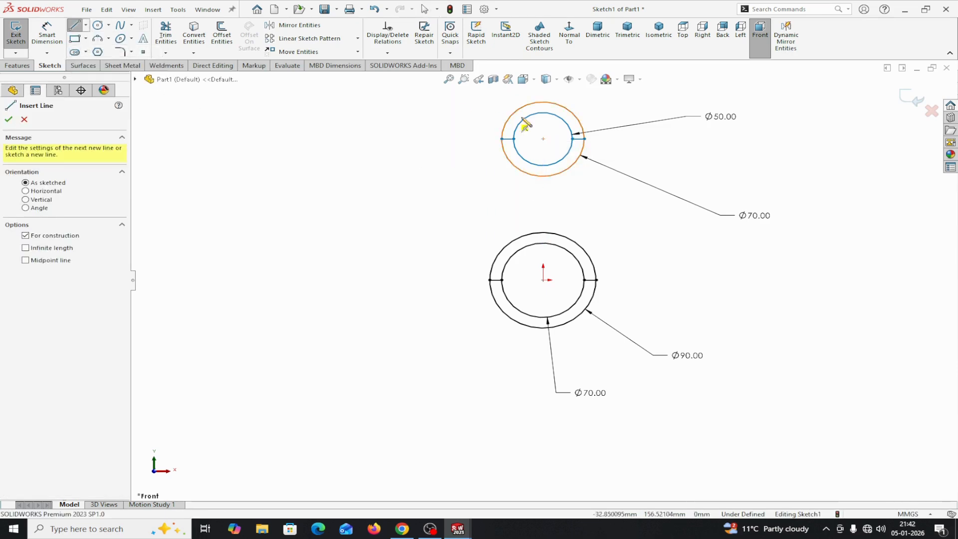
left_click(544, 139)
left_click(543, 280)
right_click(544, 280)
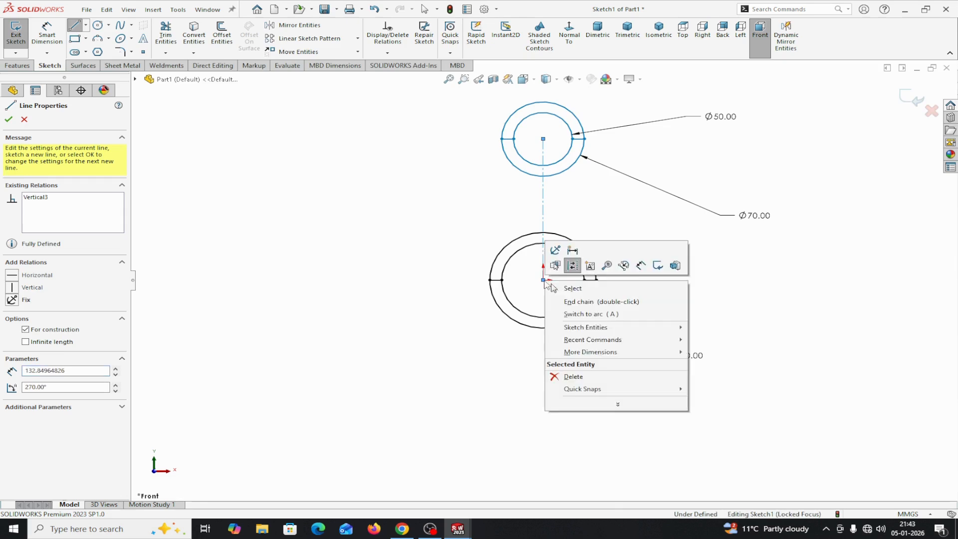
left_click(552, 288)
left_click(544, 223)
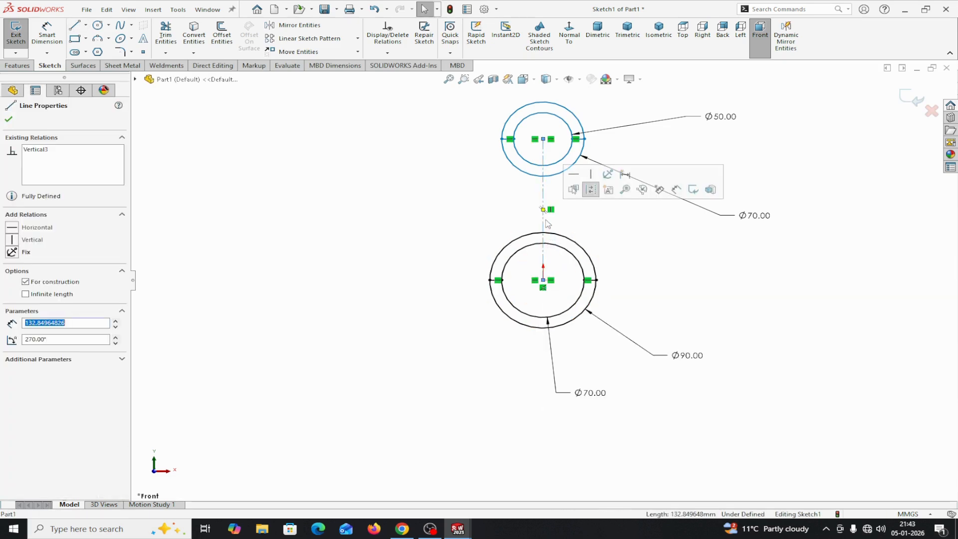
left_click(9, 119)
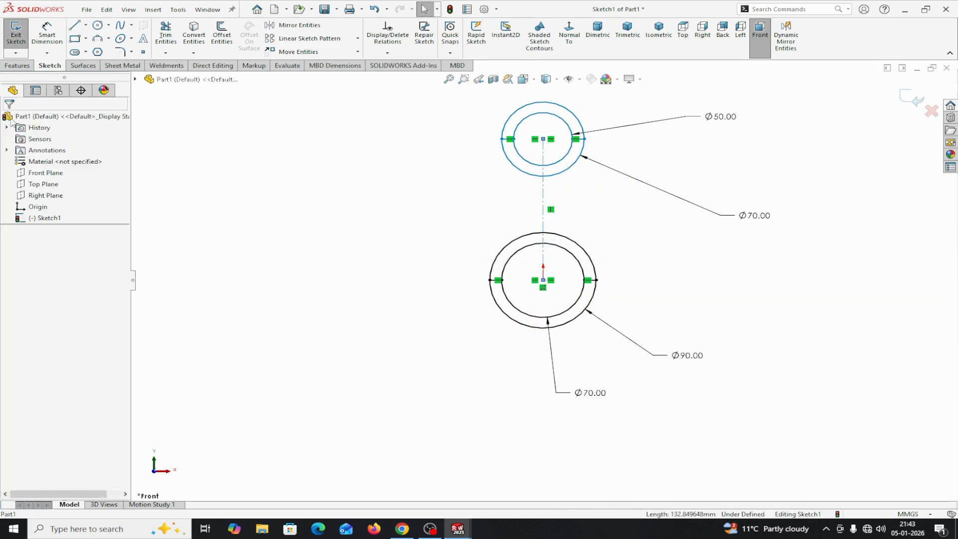
Step: Dimension the vertical centerline between the two circle centres and set its length to 125 mm
left_click(47, 34)
left_click(543, 229)
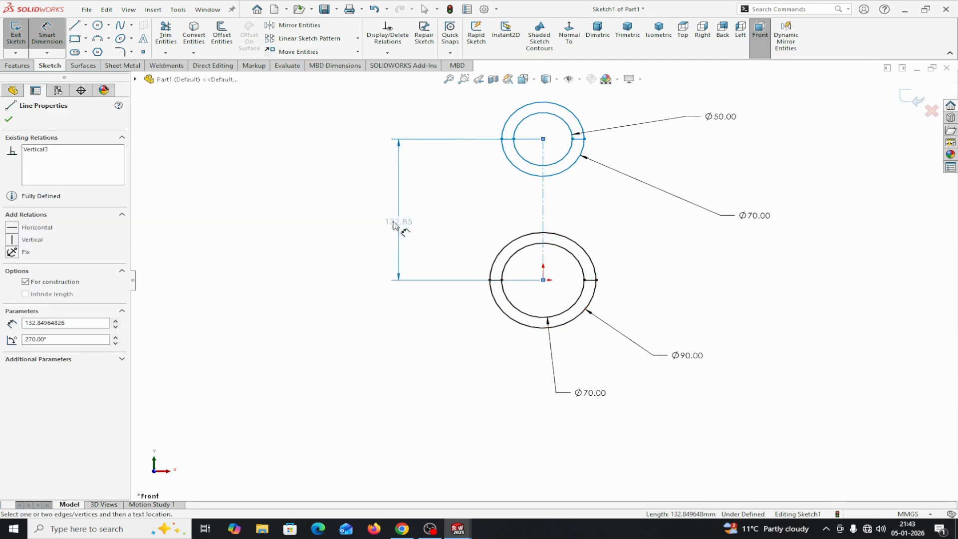
left_click(350, 221)
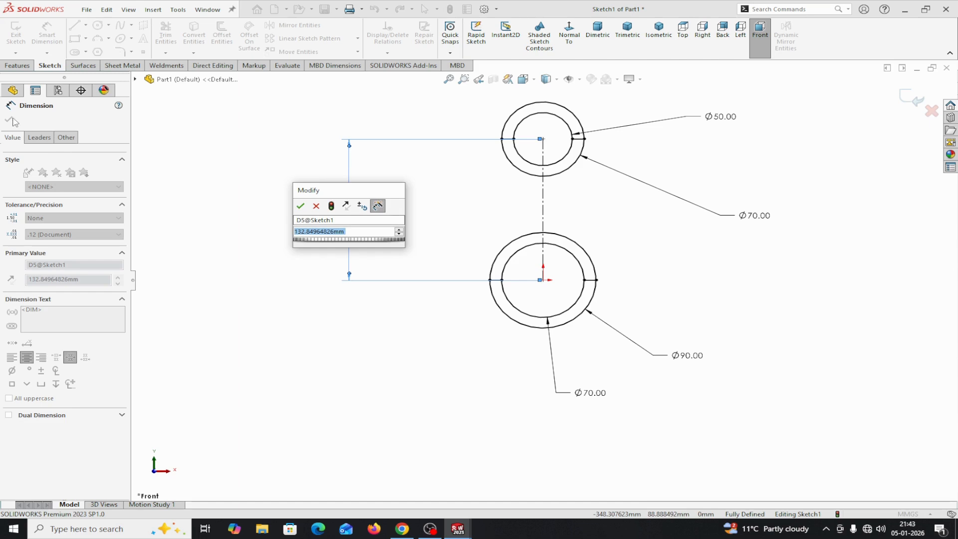
type("125")
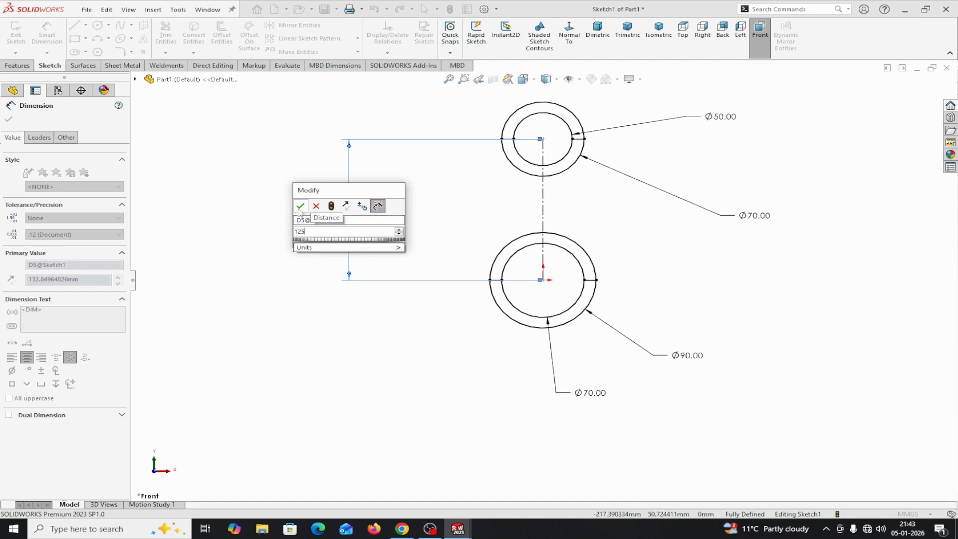
left_click(300, 206)
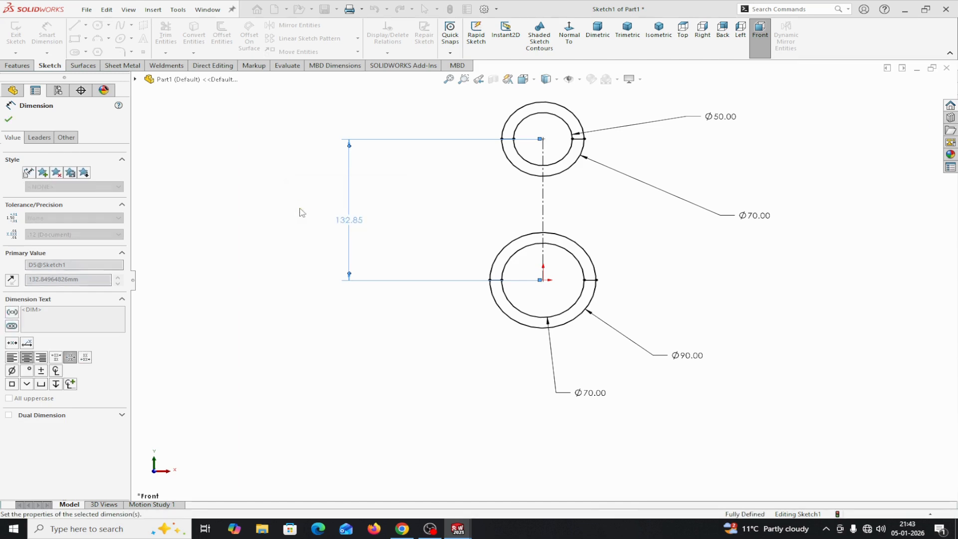
left_click(8, 119)
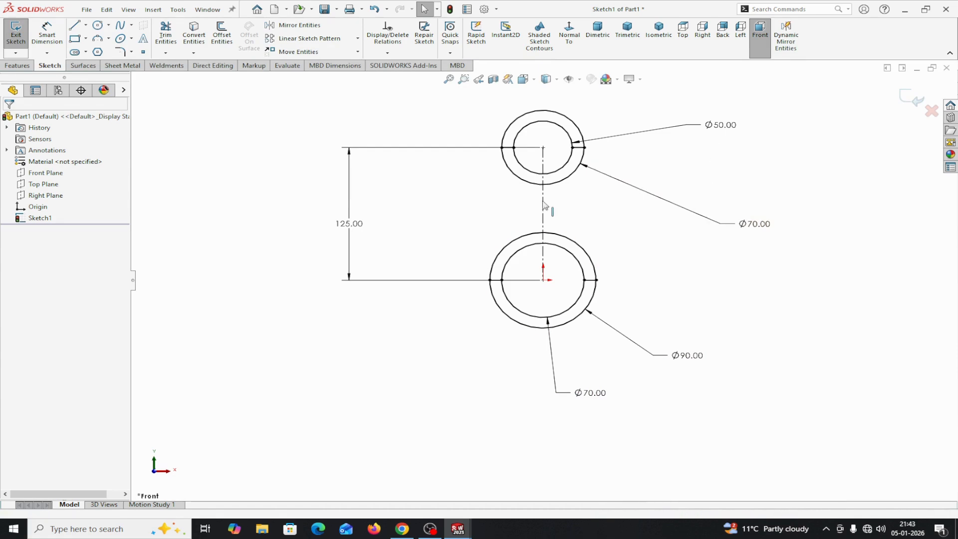
Step: Extrude the upper half of the ring between the 90 mm and lower 70 mm circles as a 60 mm blind boss
left_click(17, 66)
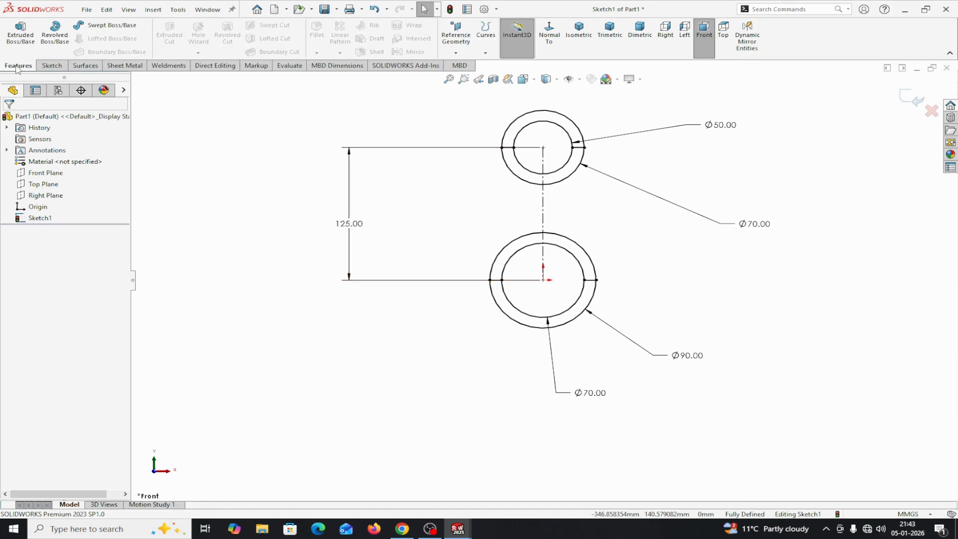
left_click(21, 38)
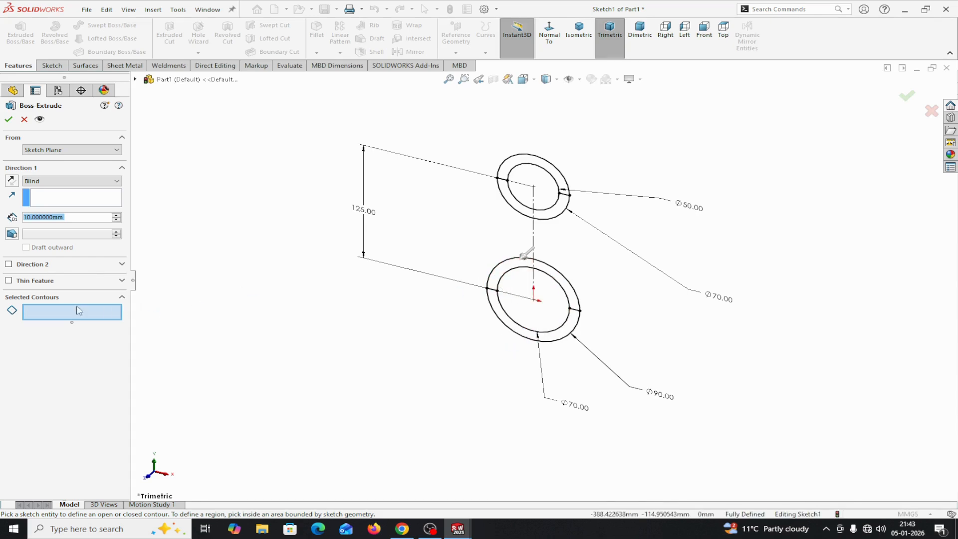
left_click(66, 311)
left_click(509, 268)
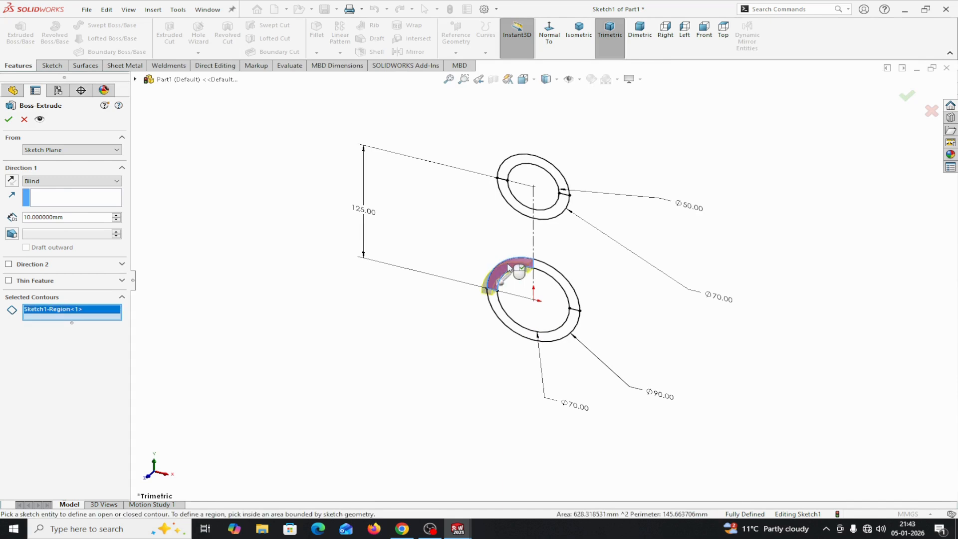
left_click(559, 278)
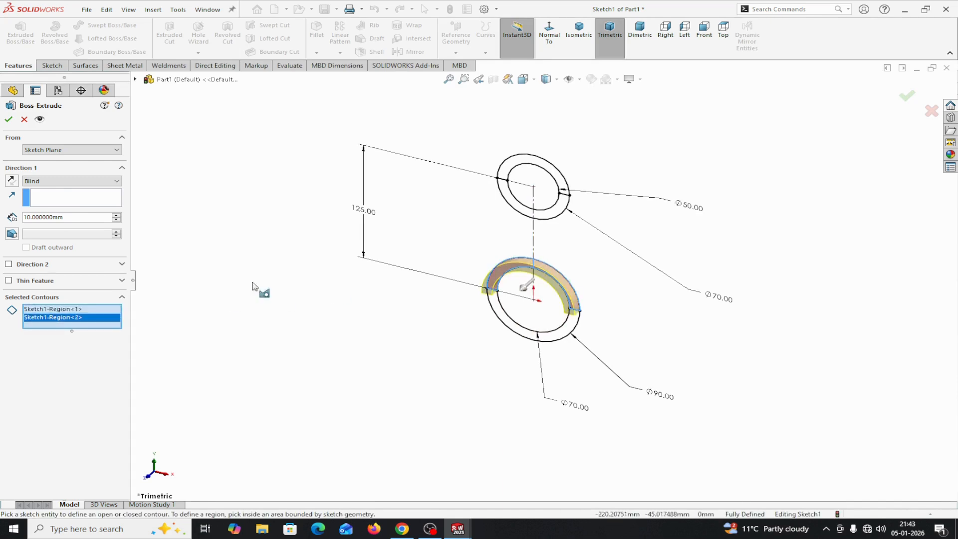
left_click(116, 215)
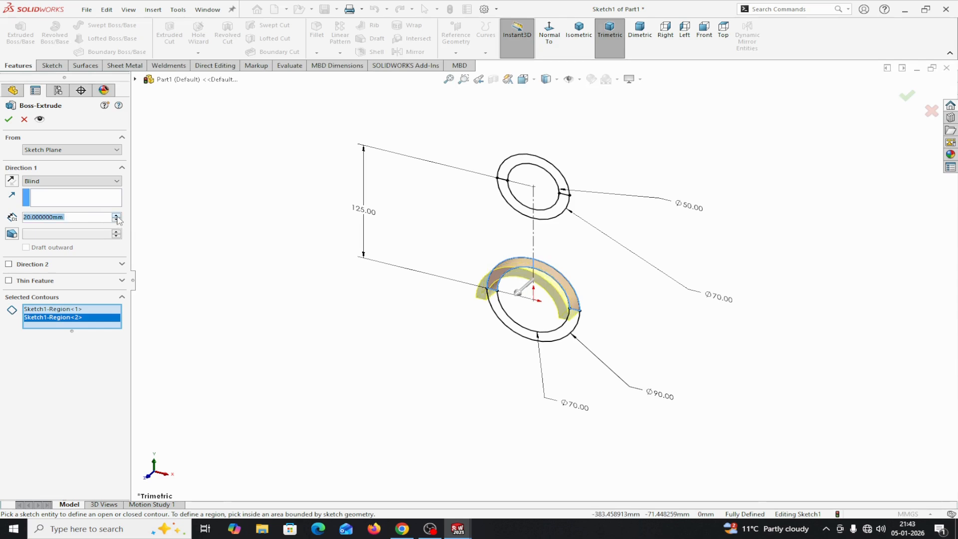
left_click(116, 215)
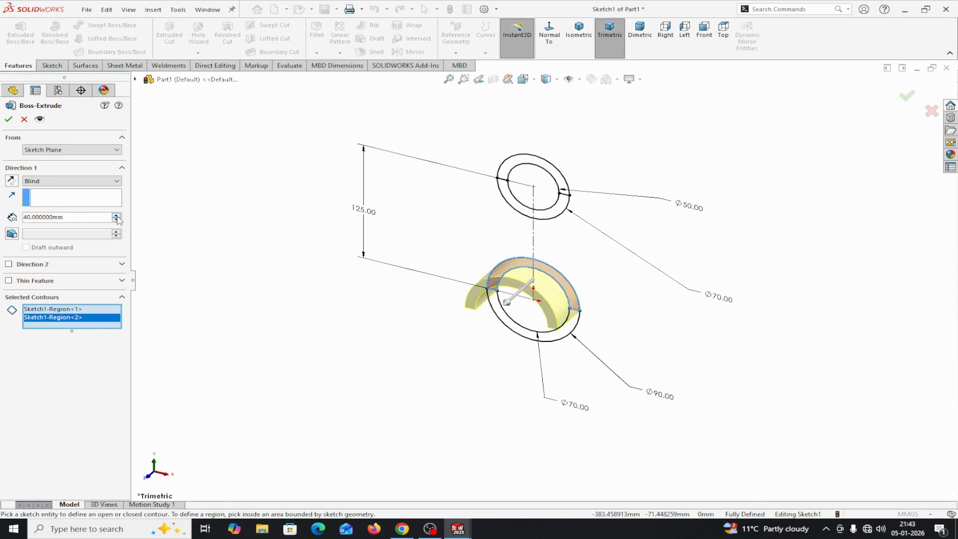
left_click(117, 217)
left_click(116, 217)
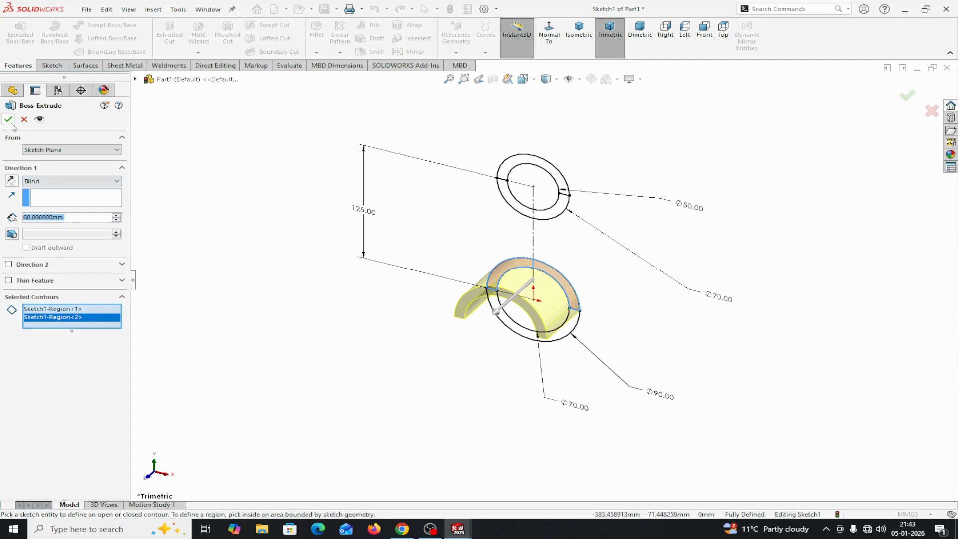
key("Return")
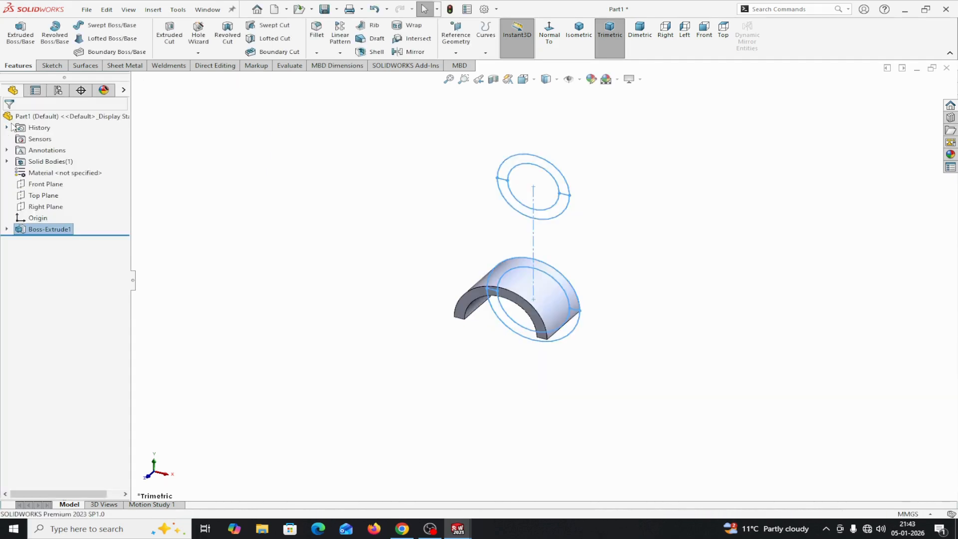
Step: Extrude the two lower regions of the ring between the upper 50 mm and 70 mm circles as a 40 mm blind boss
left_click(7, 230)
left_click(52, 240)
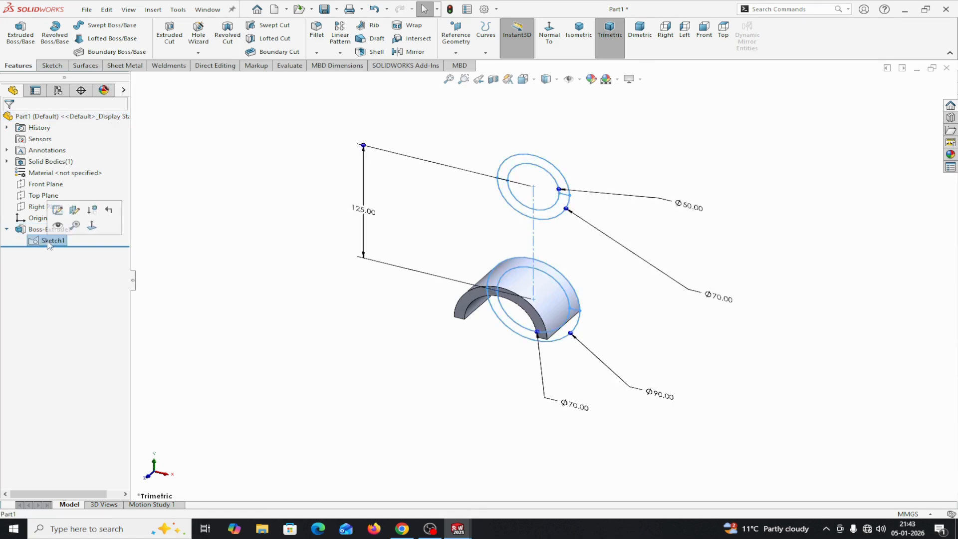
left_click(20, 44)
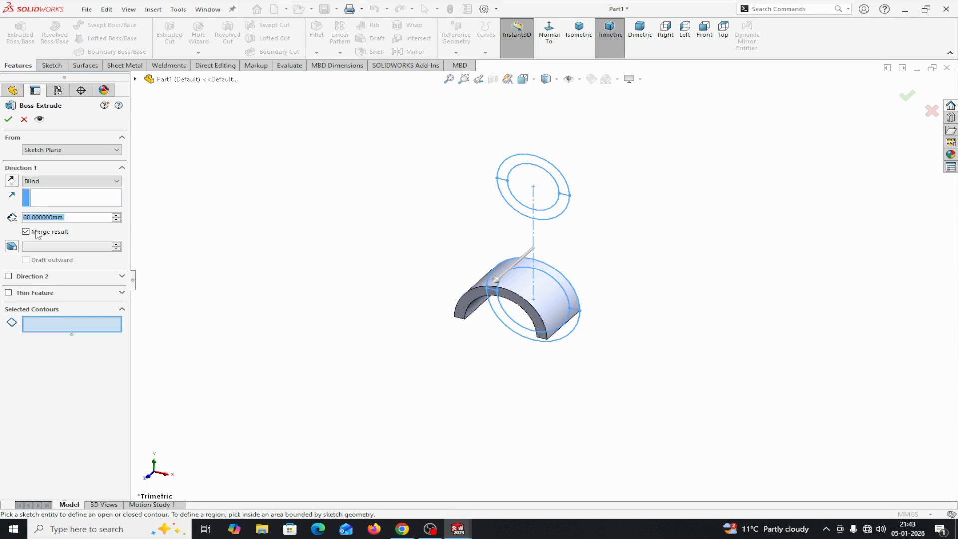
left_click(63, 325)
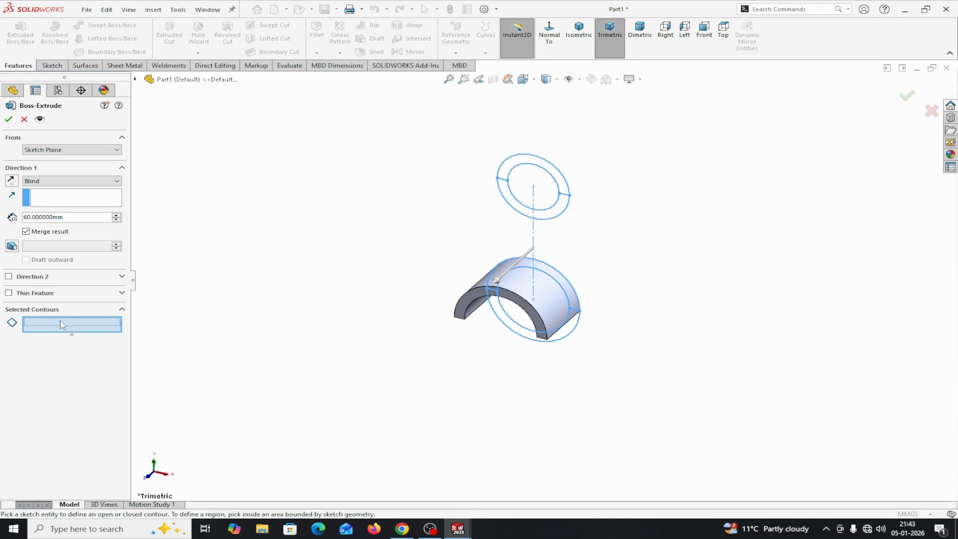
left_click(505, 193)
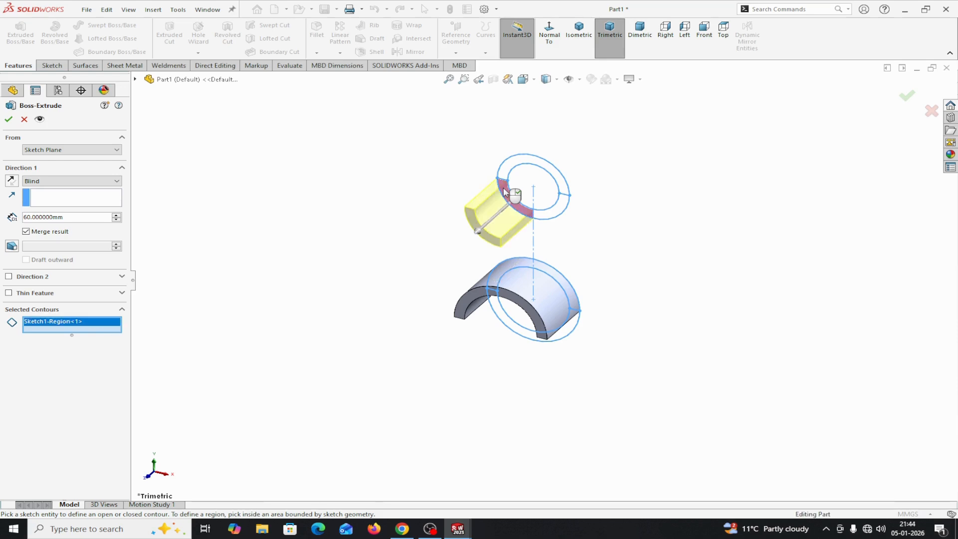
left_click(561, 209)
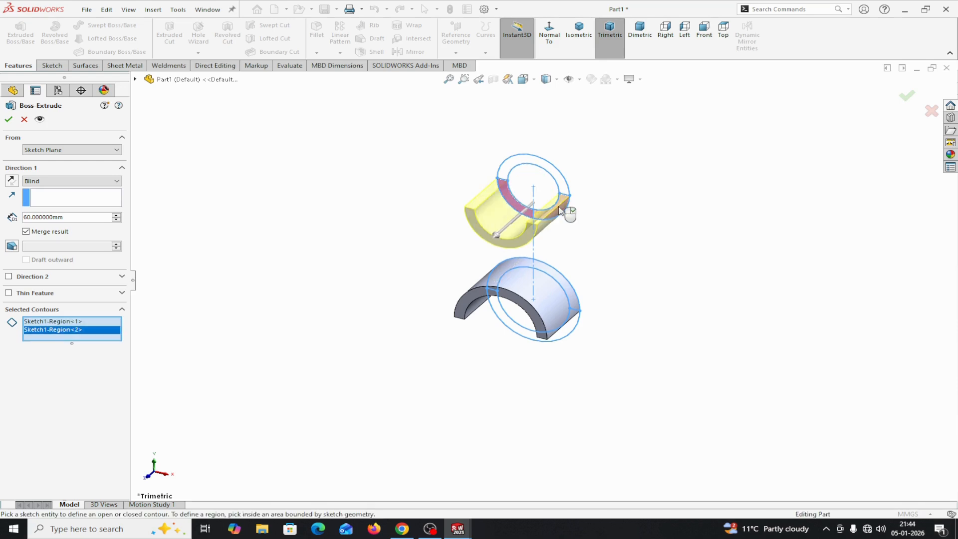
left_click(117, 220)
left_click(117, 221)
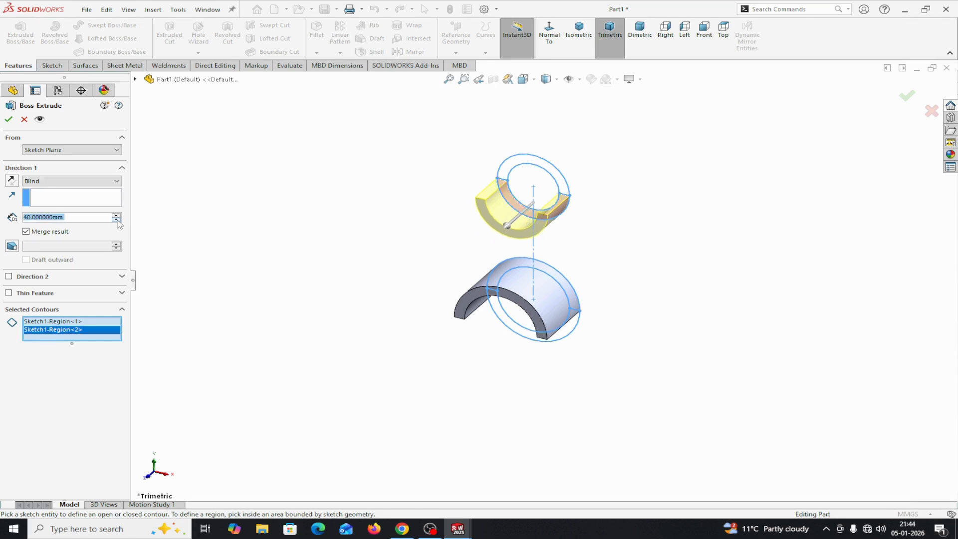
left_click(9, 120)
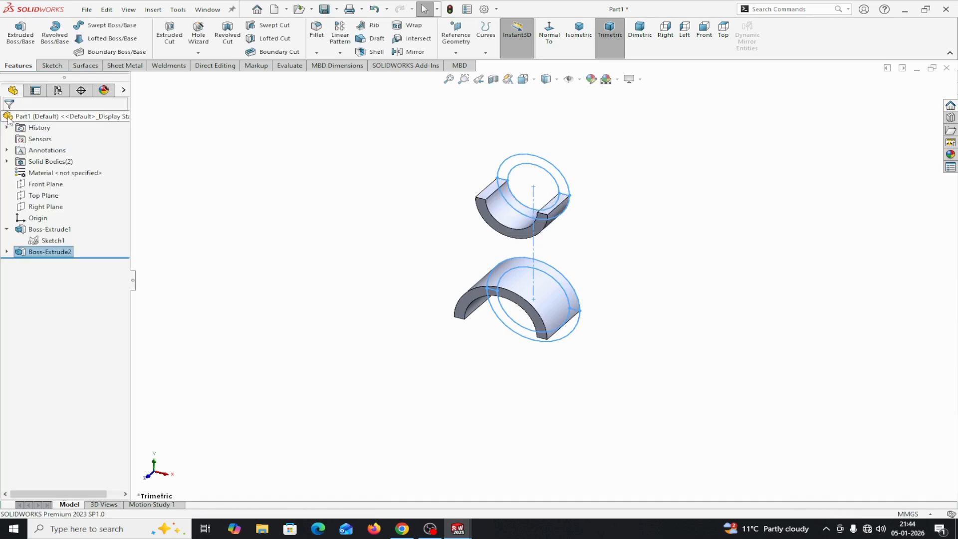
left_click(781, 160)
middle_click_drag(775, 232, 779, 205)
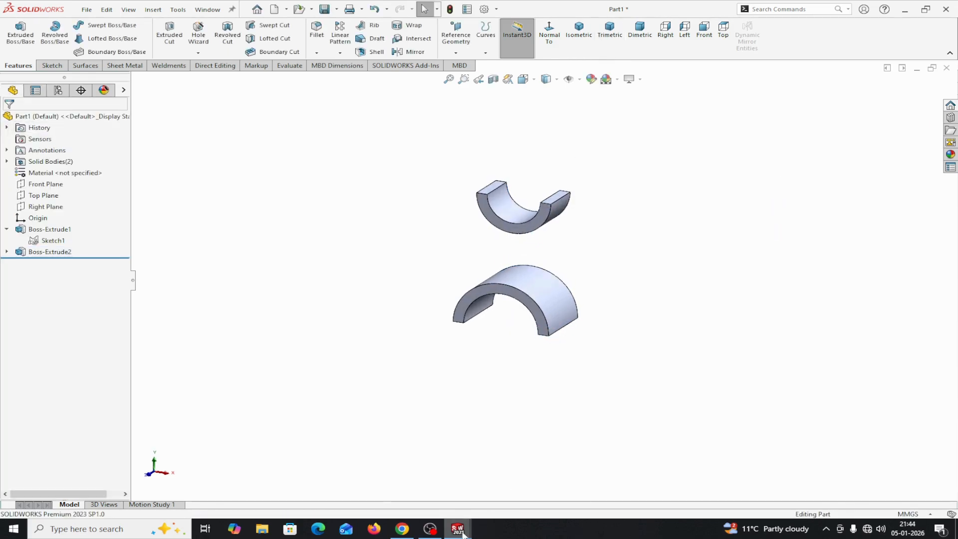
Step: Check the web thickness in the exercise drawing's right view and start a sketch on the upper half ring's flat back face
mouse_move(463, 534)
left_click(417, 495)
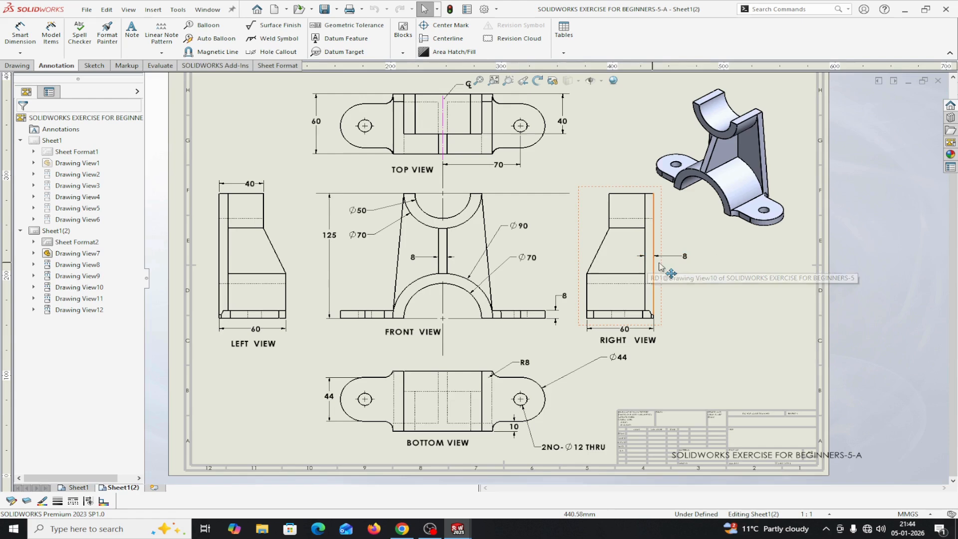
scroll(690, 282, "down", 2)
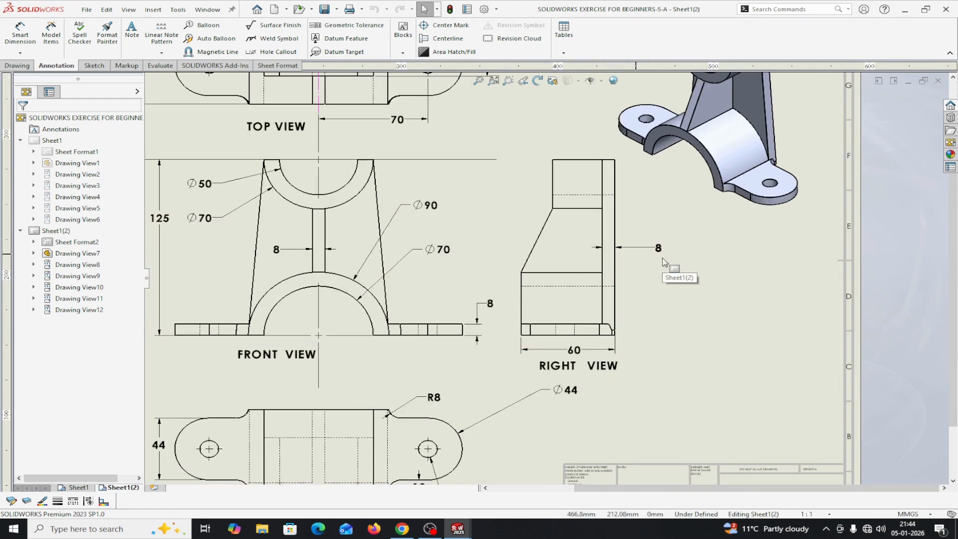
mouse_move(457, 528)
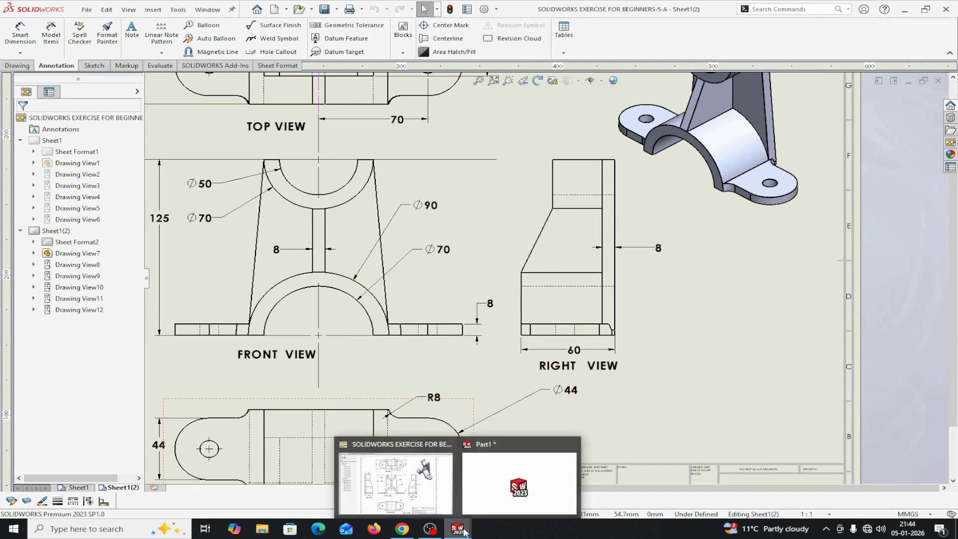
left_click(494, 484)
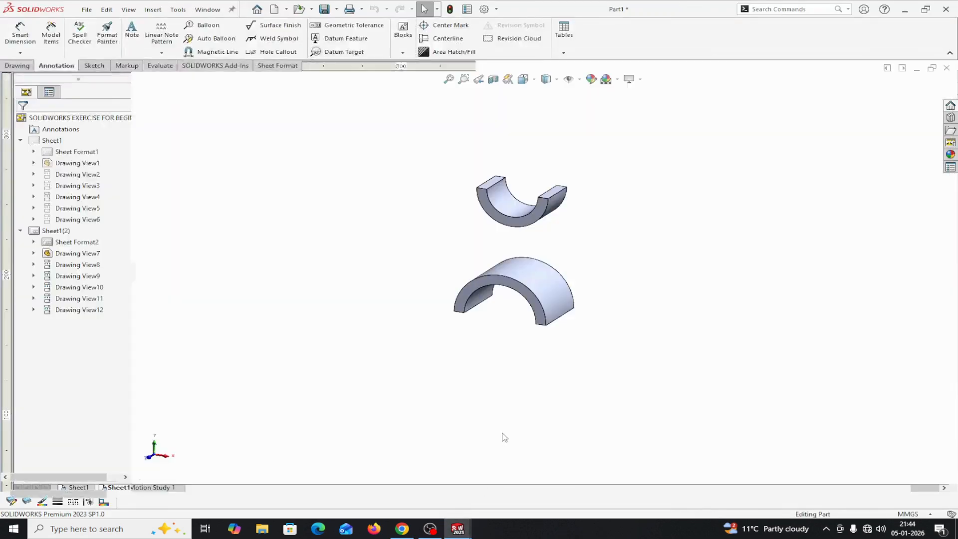
middle_click_drag(642, 299, 529, 235)
left_click(517, 230)
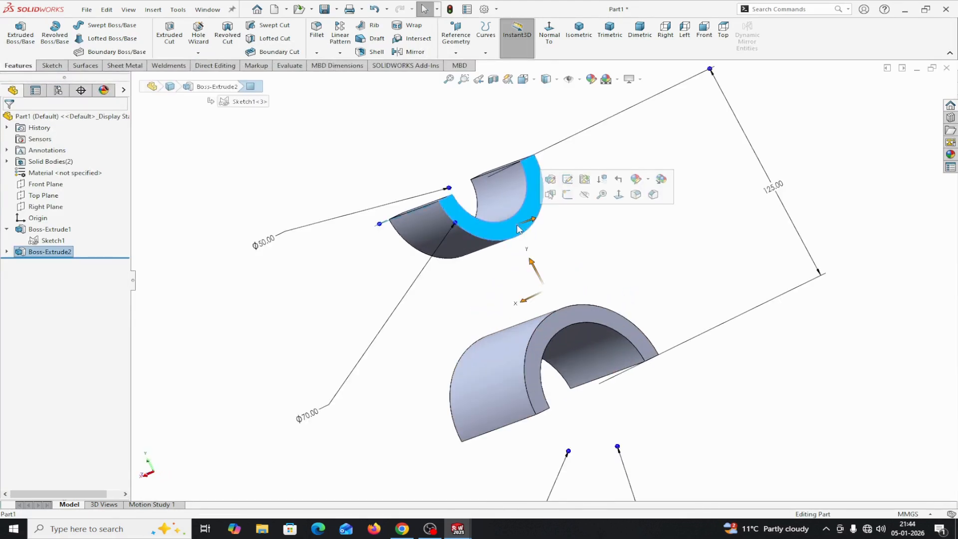
left_click(563, 196)
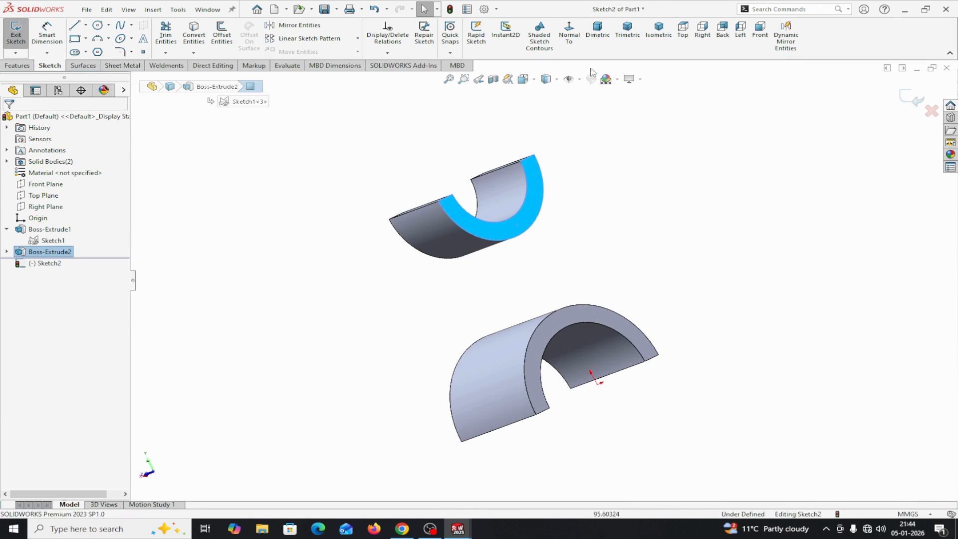
left_click(569, 33)
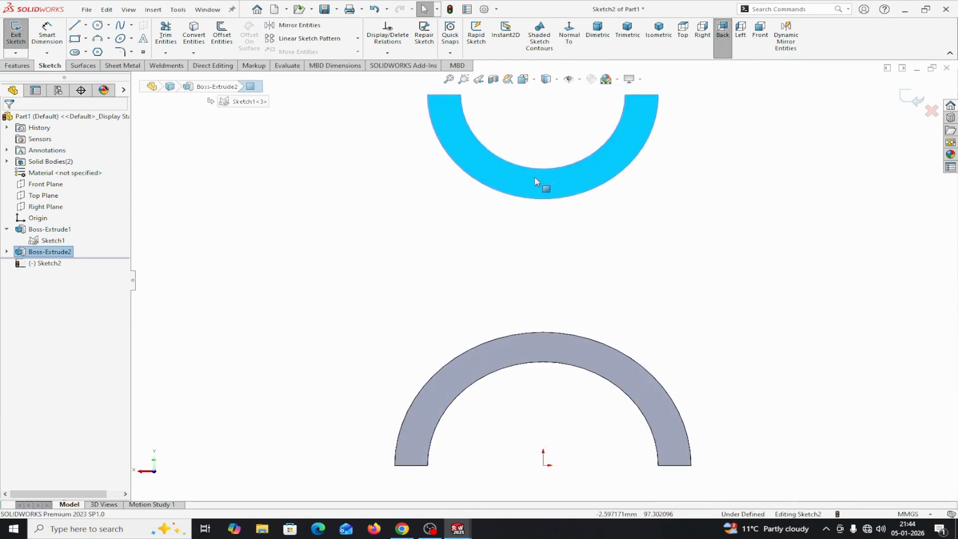
Step: Convert the outer arc edges of the upper and lower half rings into sketch entities
left_click(531, 200)
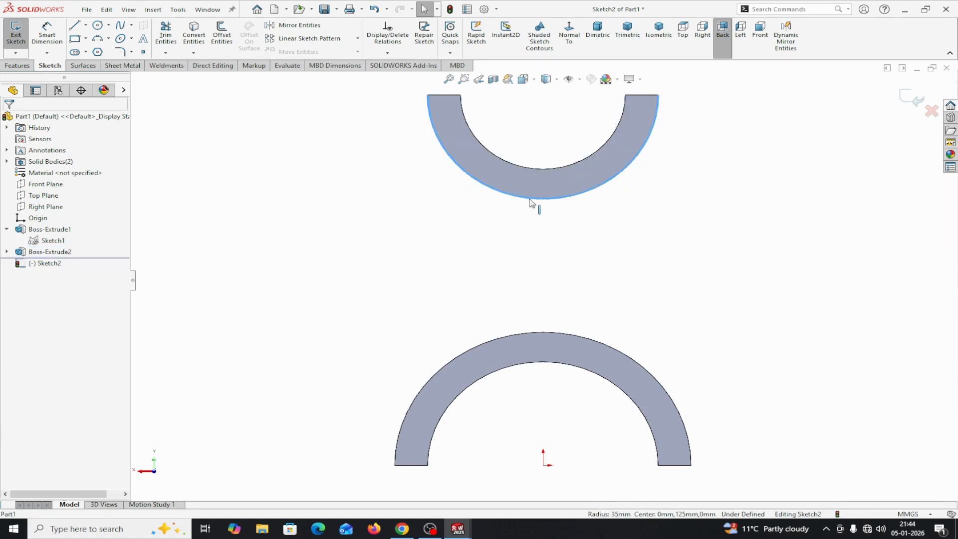
left_click(194, 32)
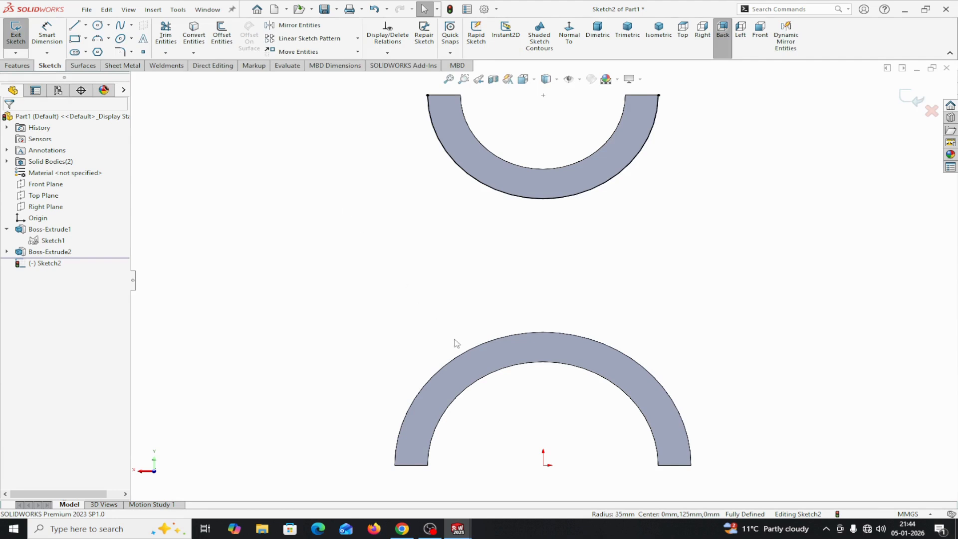
left_click(466, 355)
left_click(190, 30)
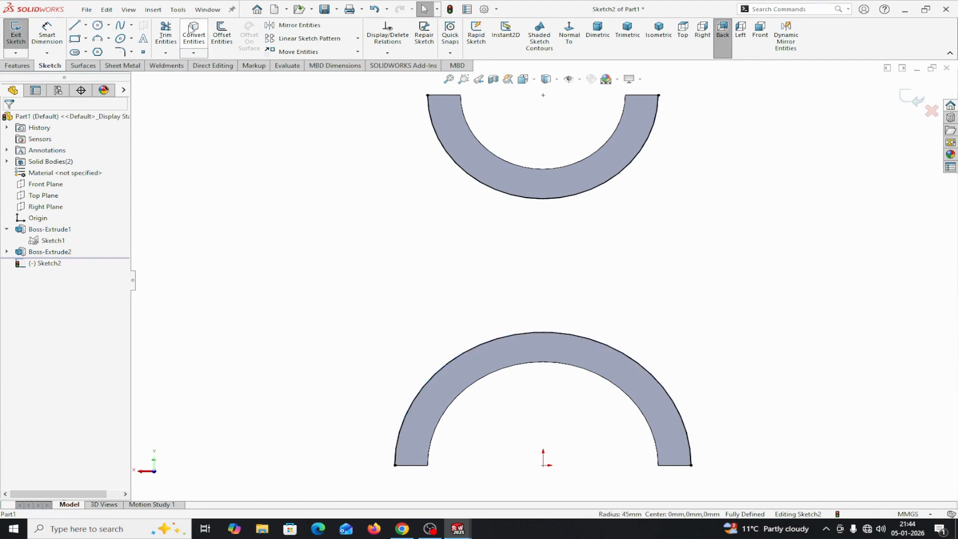
Step: Draw a line about 94 mm long from the left end of the upper outer arc down to the lower outer arc
left_click(79, 26)
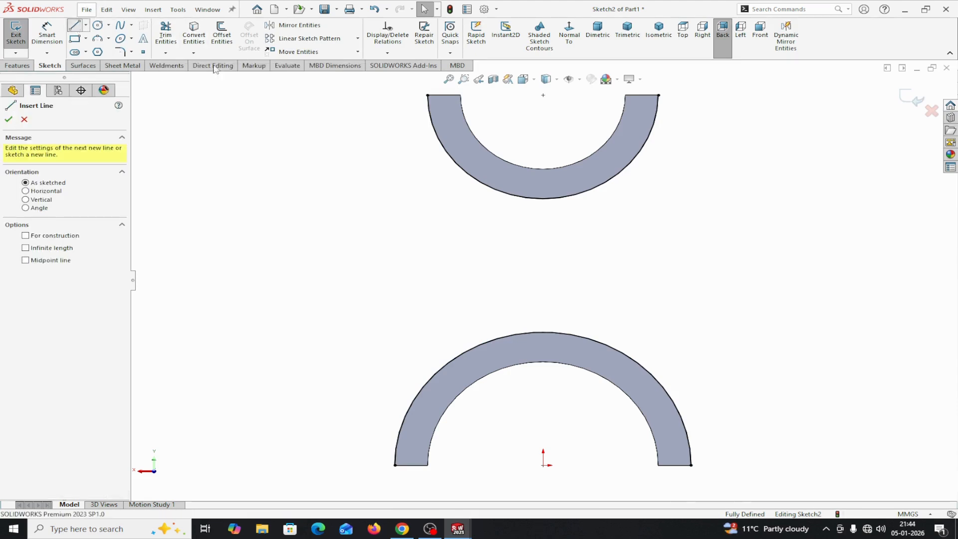
left_click(427, 95)
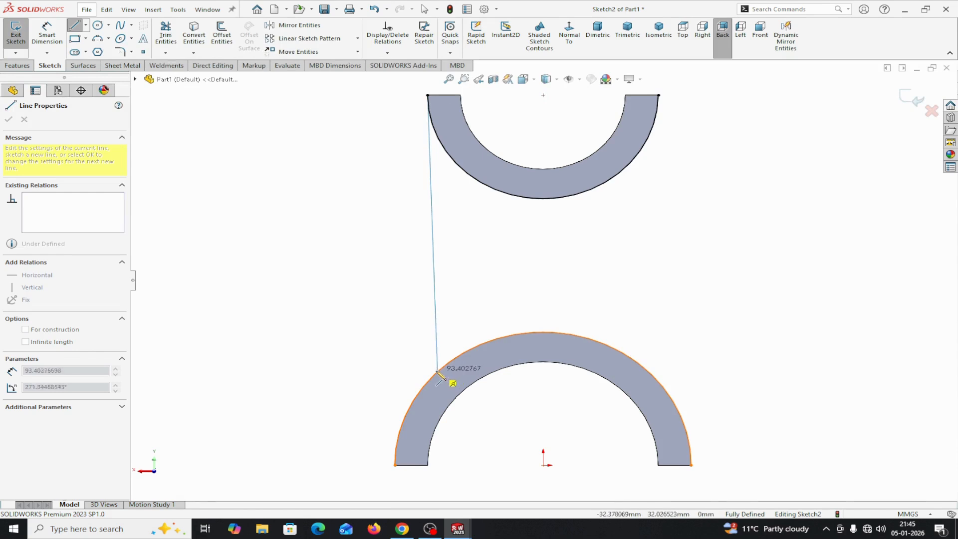
left_click(437, 372)
right_click(436, 370)
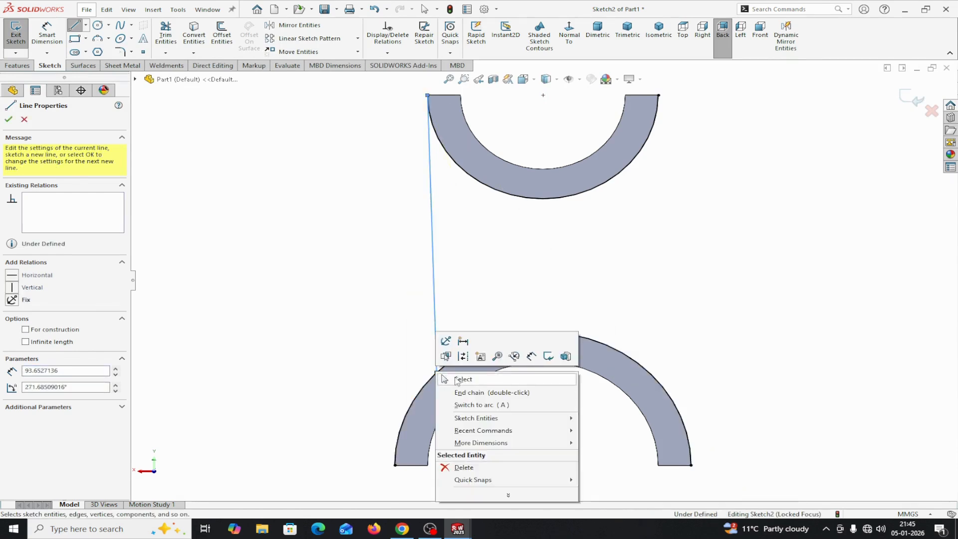
left_click(457, 377)
Step: Draw a vertical line about 97 mm long from the right end of the upper outer arc down to the lower outer arc
left_click(75, 26)
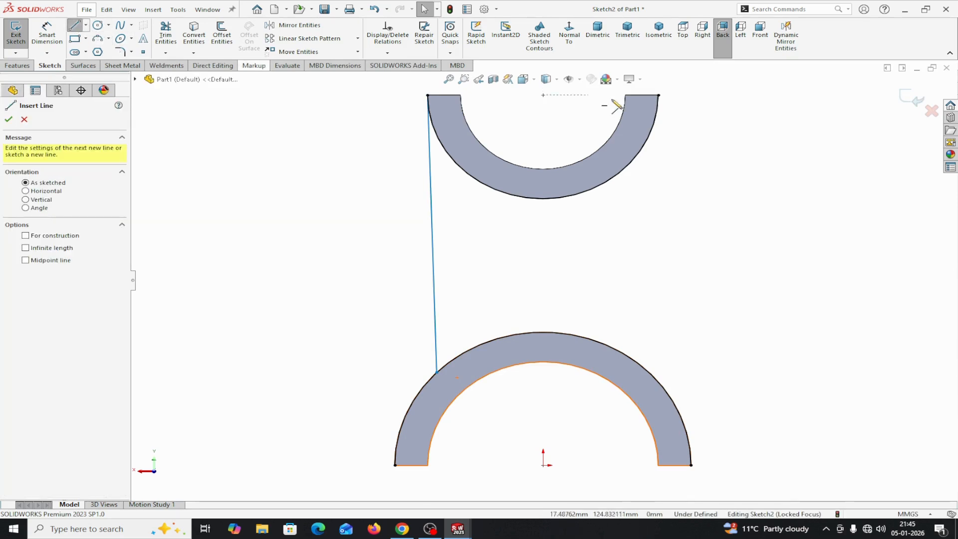
left_click(659, 94)
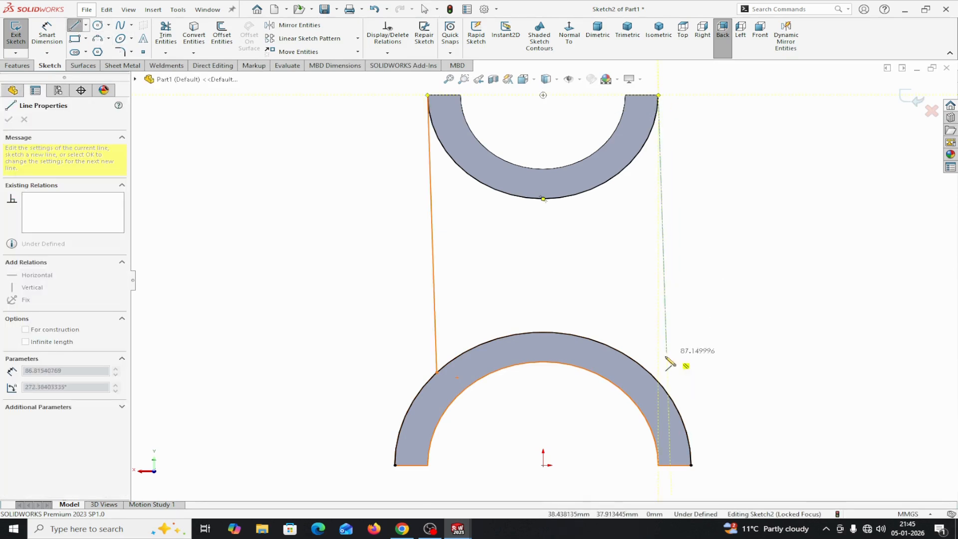
left_click(659, 382)
right_click(664, 385)
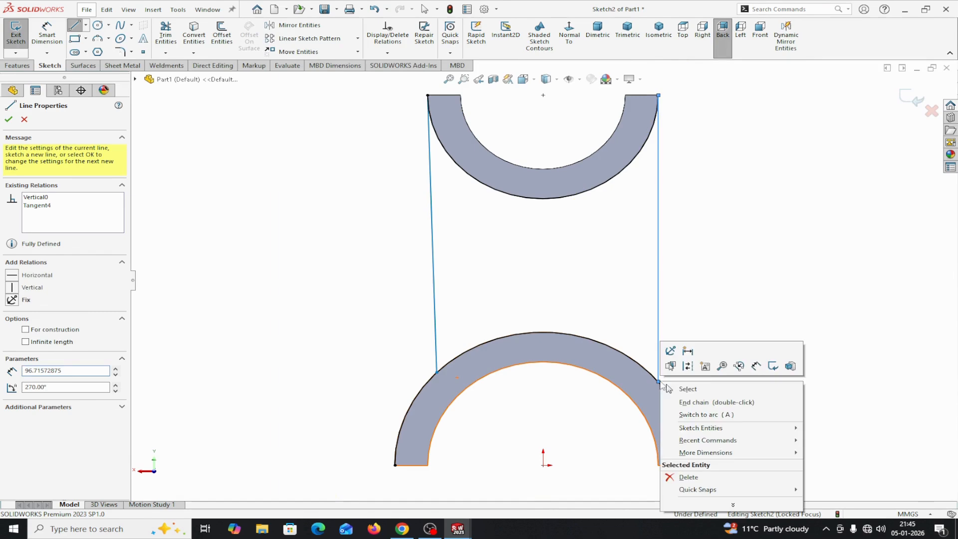
left_click(699, 388)
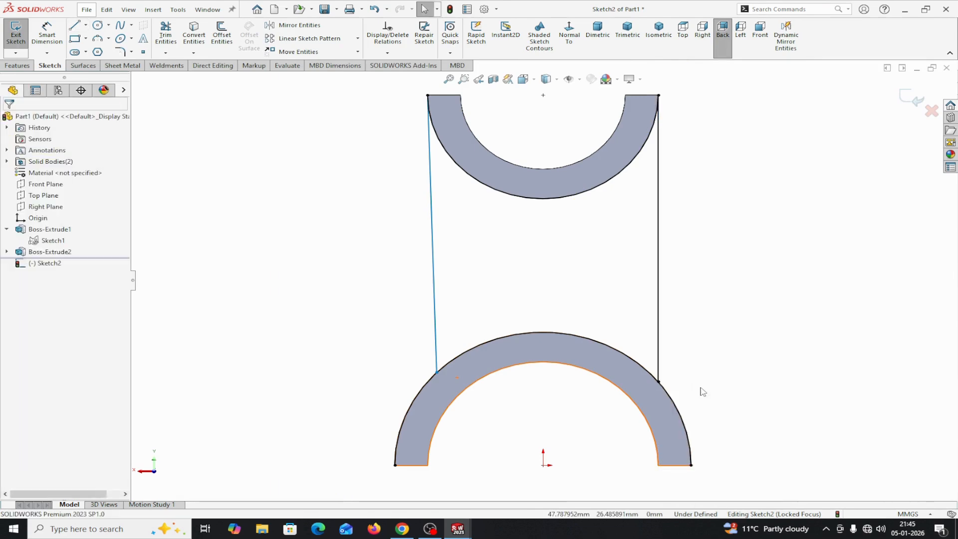
Step: Make the left side line tangent to the lower half ring's outer arc
left_click(437, 340)
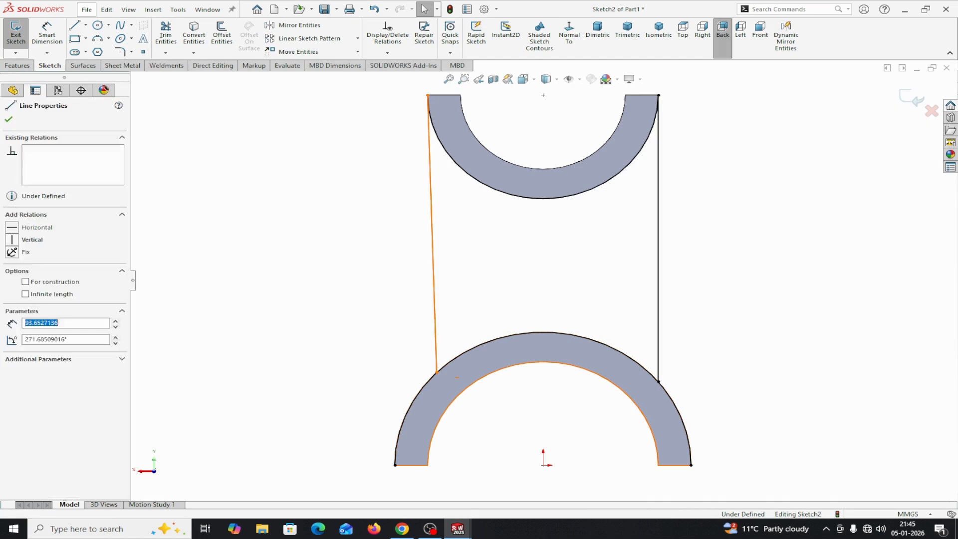
left_click(427, 387, "ctrl")
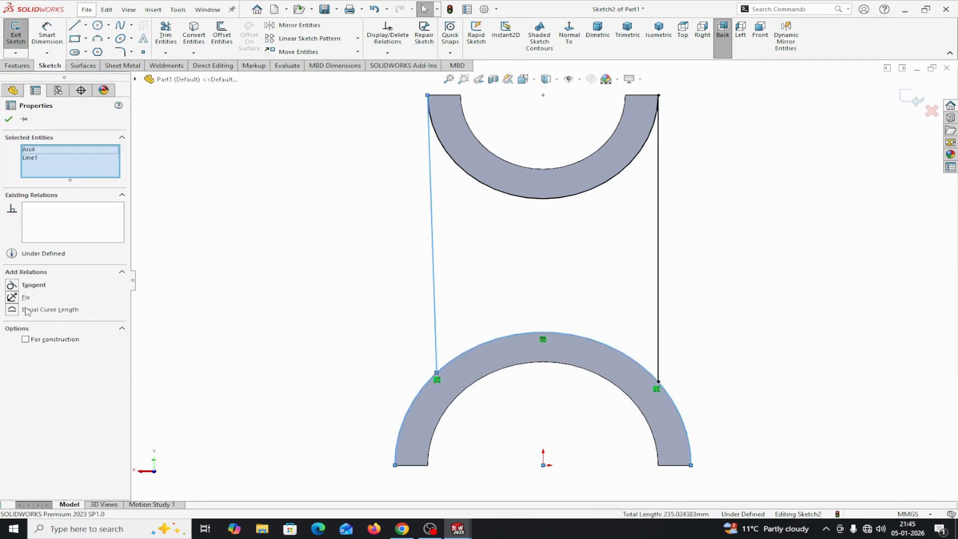
left_click(11, 285)
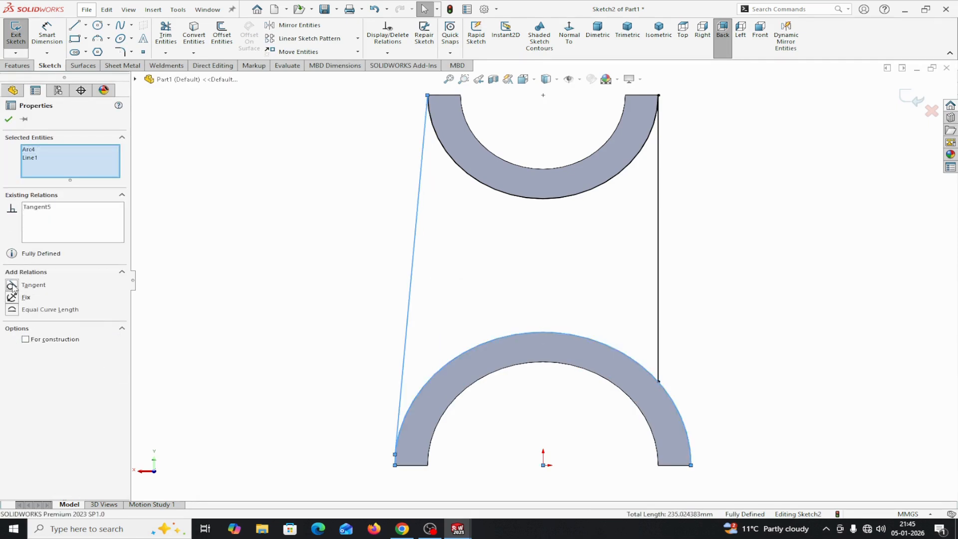
left_click(8, 120)
Step: Try to make the right vertical line tangent to the lower half ring's outer arc, and undo the relation
left_click(658, 222)
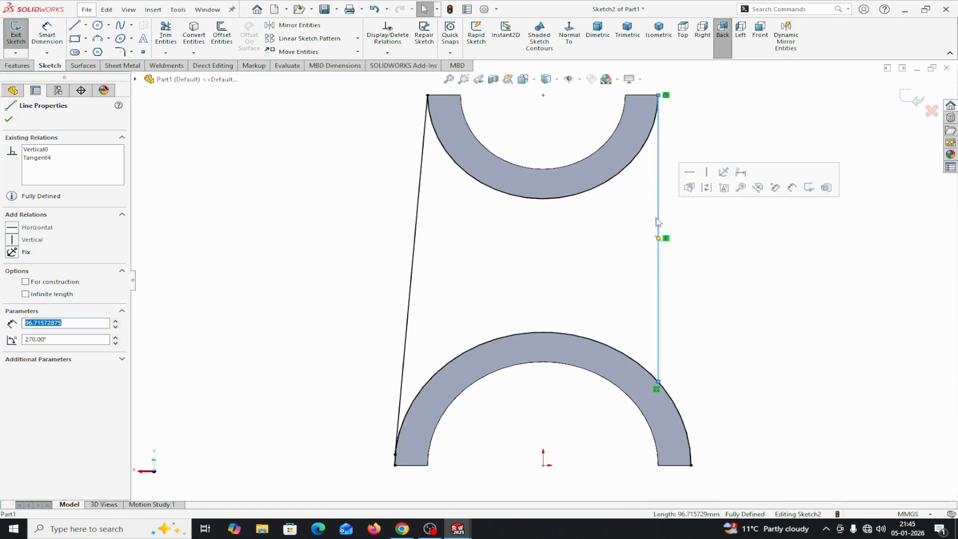
left_click(678, 414, "ctrl")
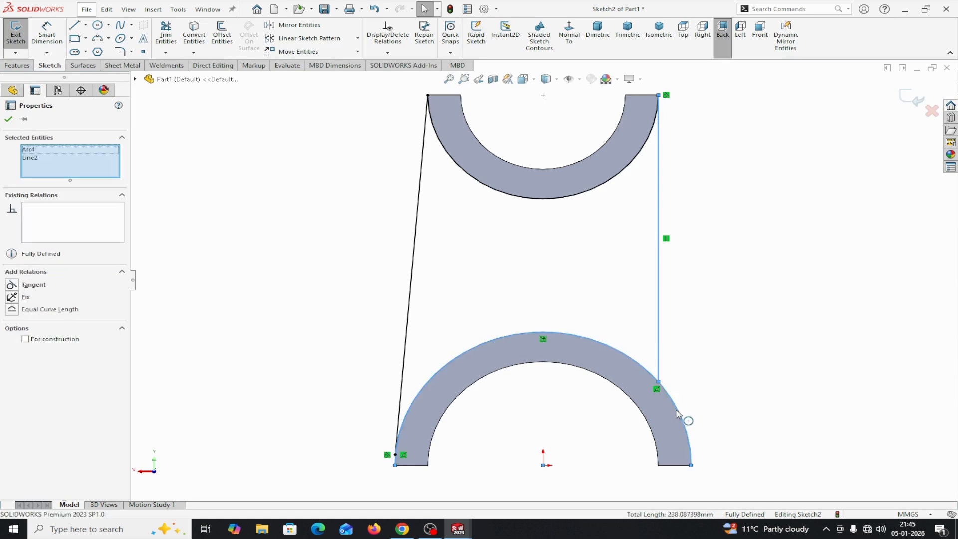
left_click(12, 285)
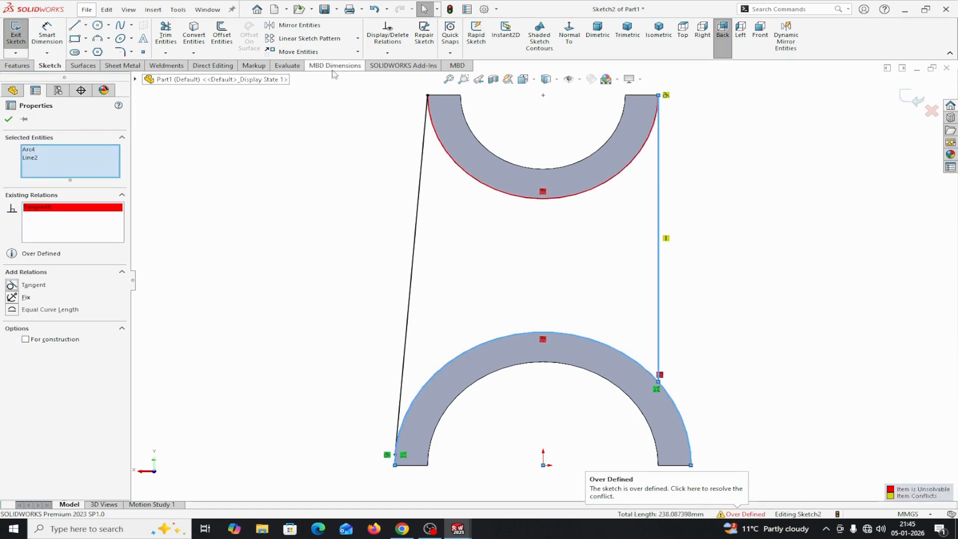
left_click(374, 9)
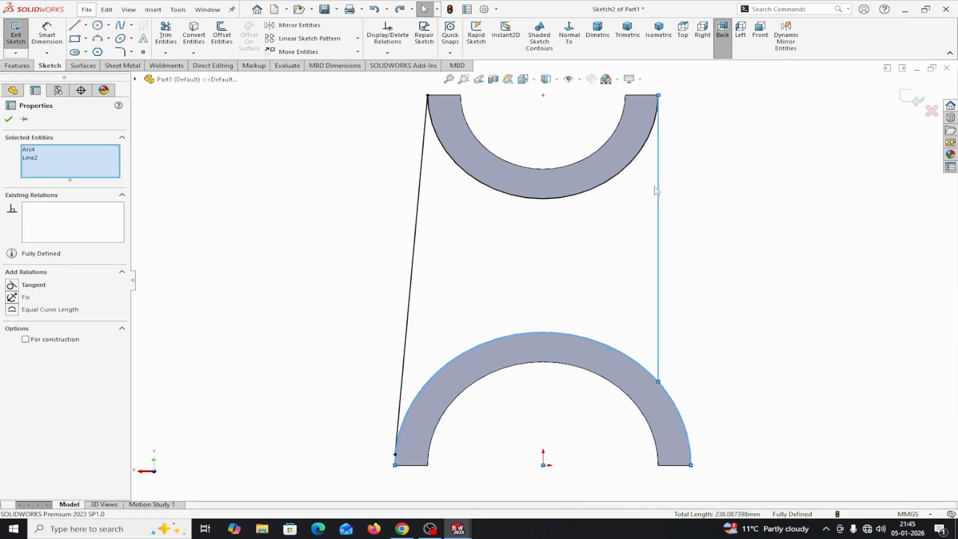
left_click(658, 353)
left_click(658, 390, "ctrl")
left_click(658, 391)
key("Delete")
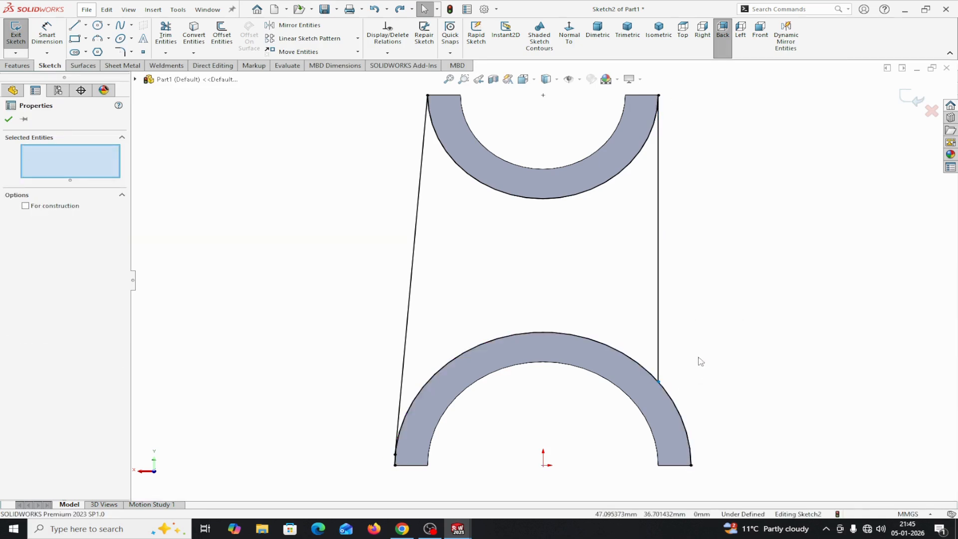
left_click(9, 119)
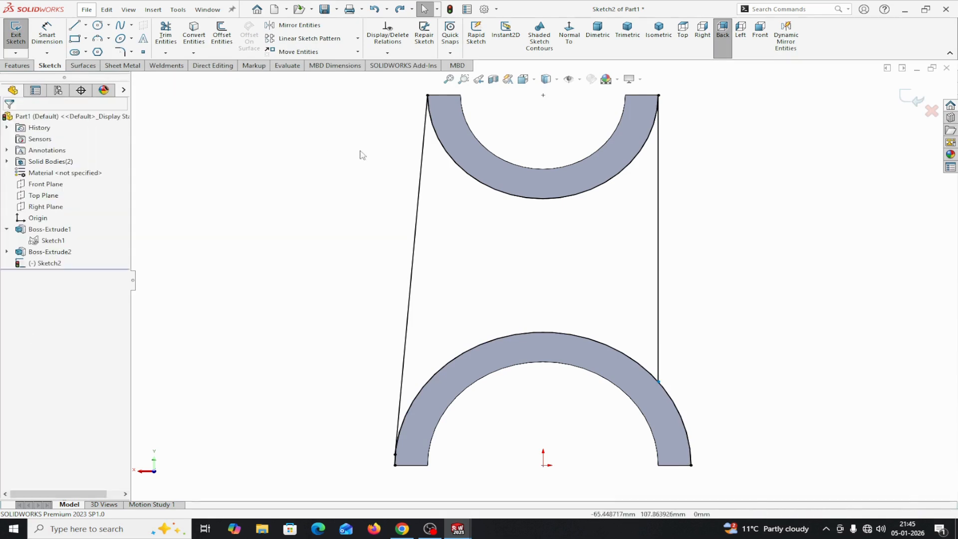
Step: Try the tangent relation between the vertical side line and the lower outer arc again, and delete that relation
left_click(659, 327)
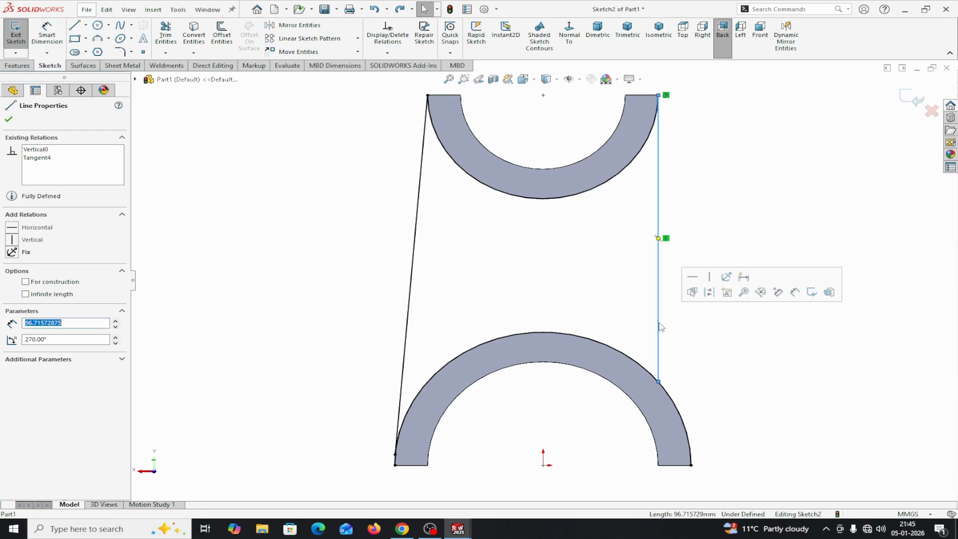
left_click(668, 397, "ctrl")
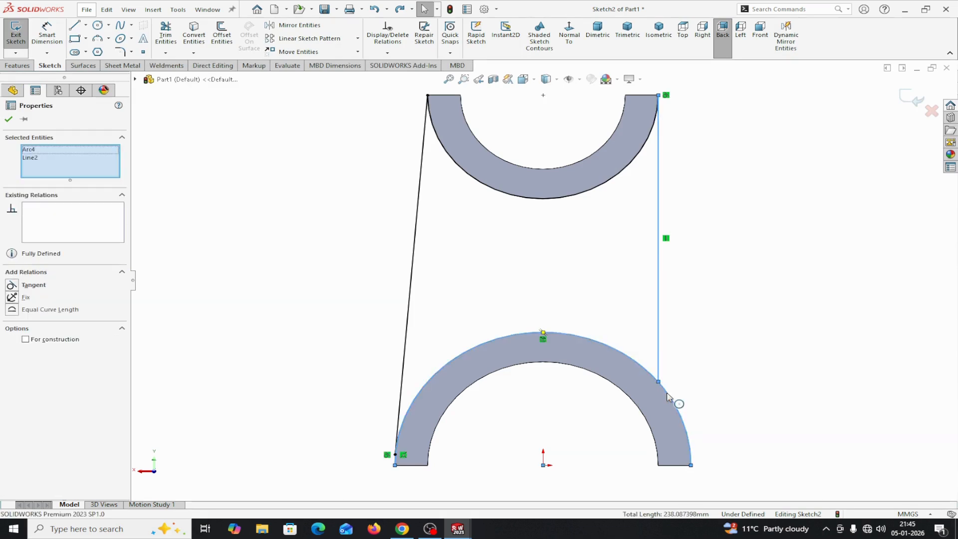
left_click(11, 284)
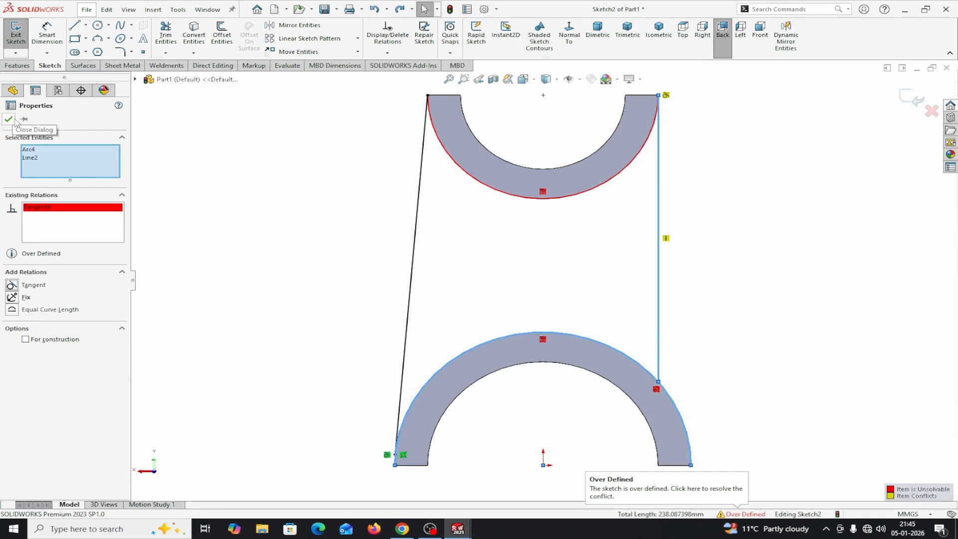
right_click(50, 207)
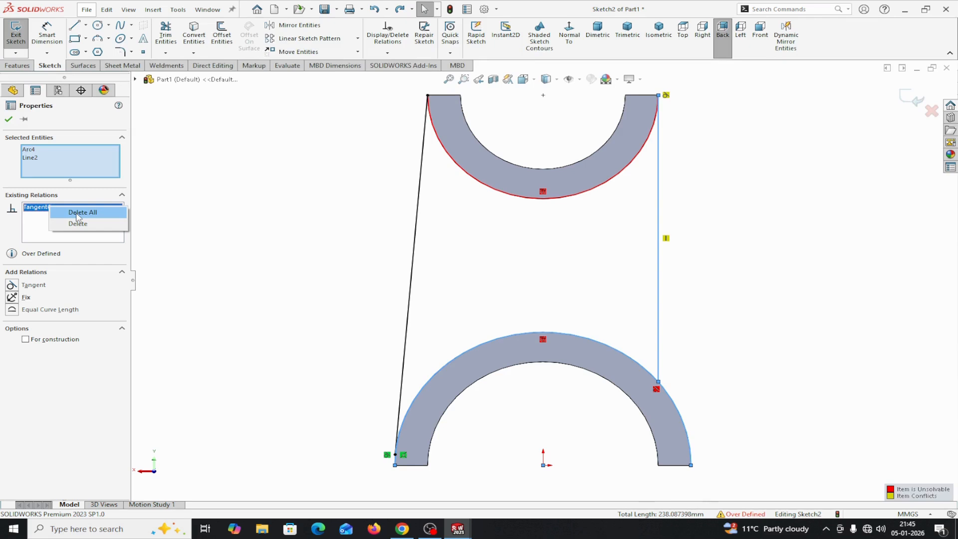
left_click(78, 213)
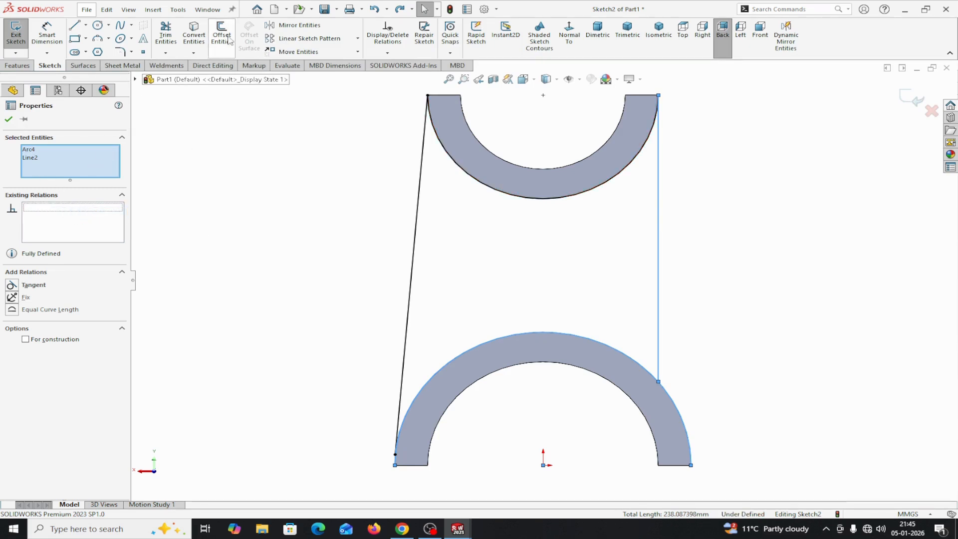
left_click(375, 9)
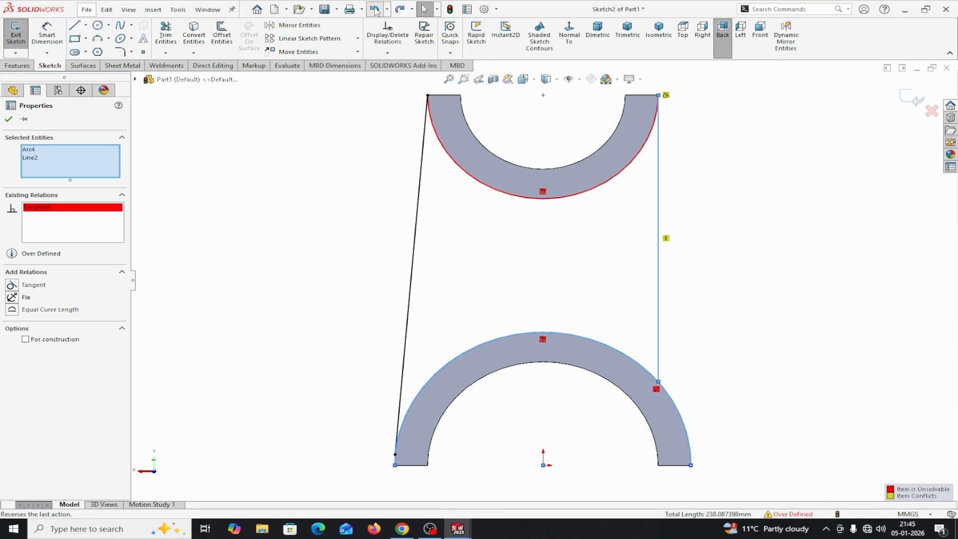
left_click(399, 9)
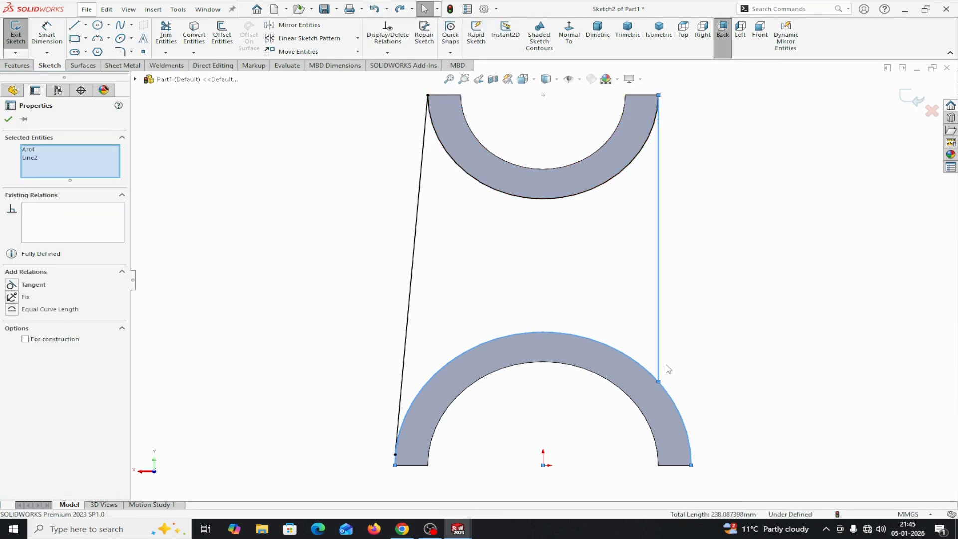
Step: Replace the vertical side line with a slanted line about 101 mm long from the upper outer arc's right end to the lower half ring's outer edge
left_click(658, 341)
key("Delete")
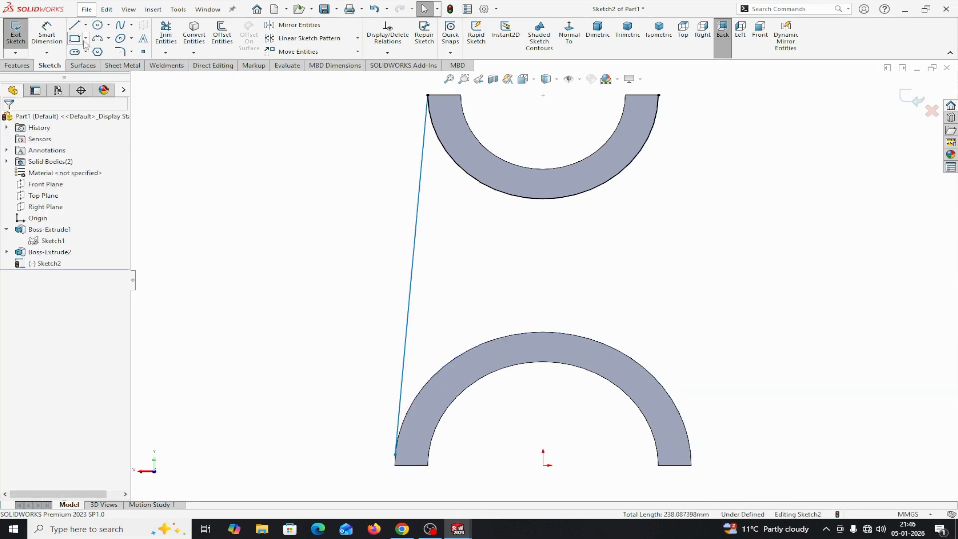
left_click(75, 26)
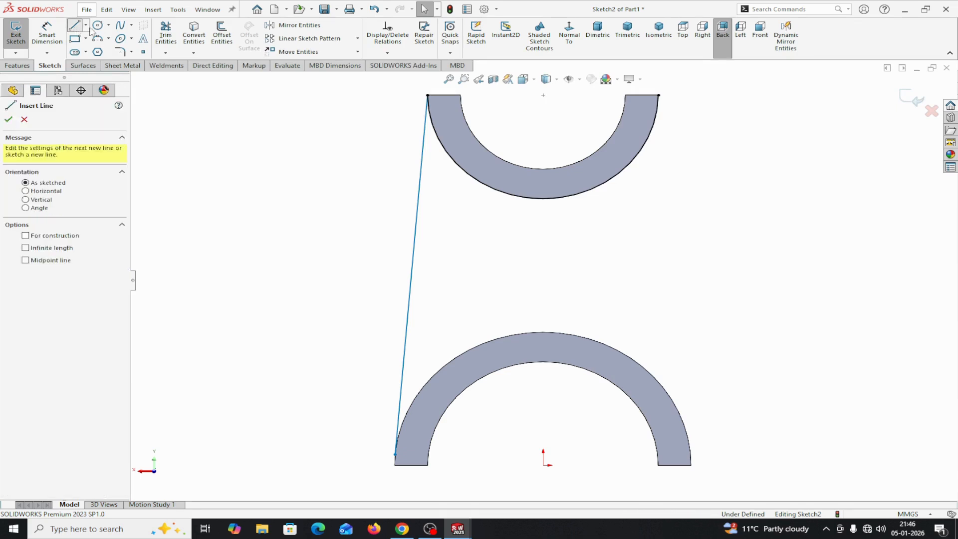
left_click(658, 95)
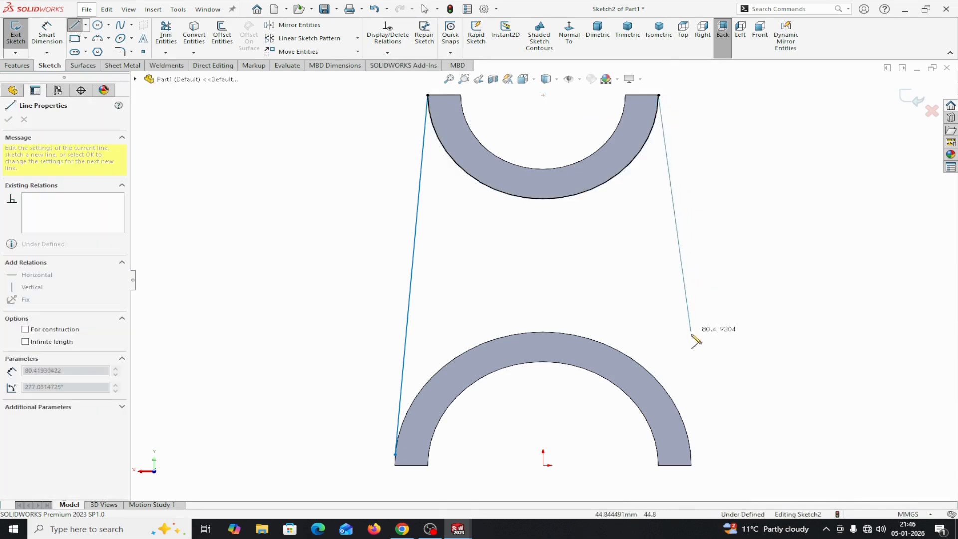
left_click(669, 395)
right_click(669, 395)
left_click(696, 403)
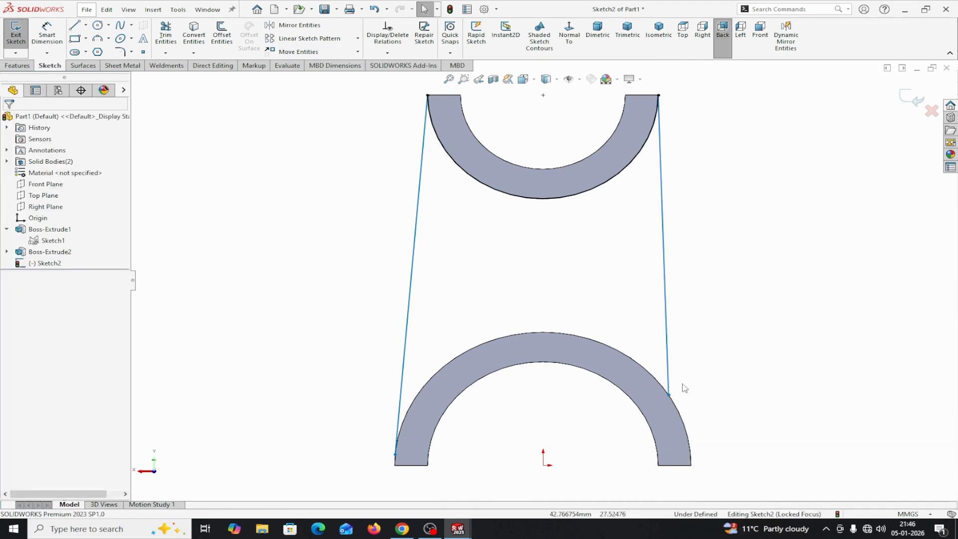
left_click(671, 381)
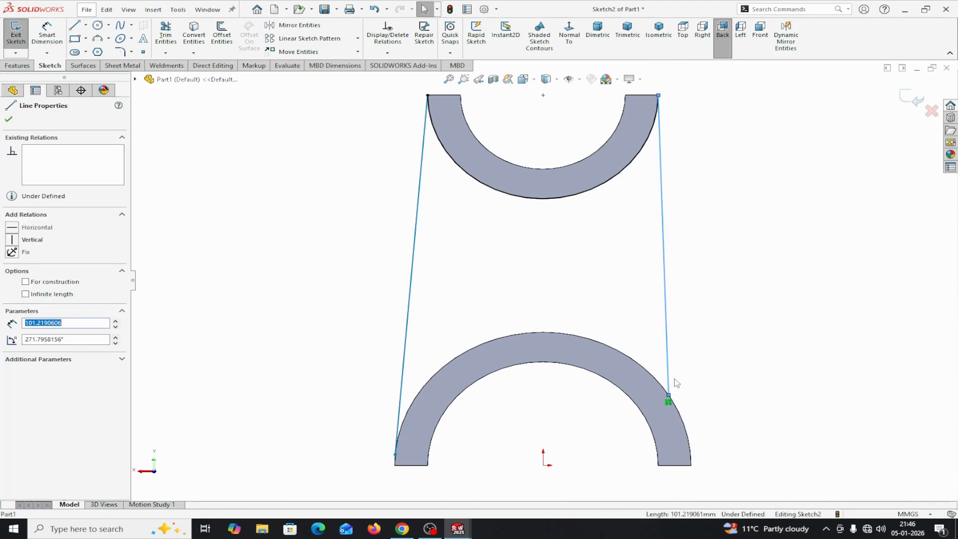
left_click(10, 120)
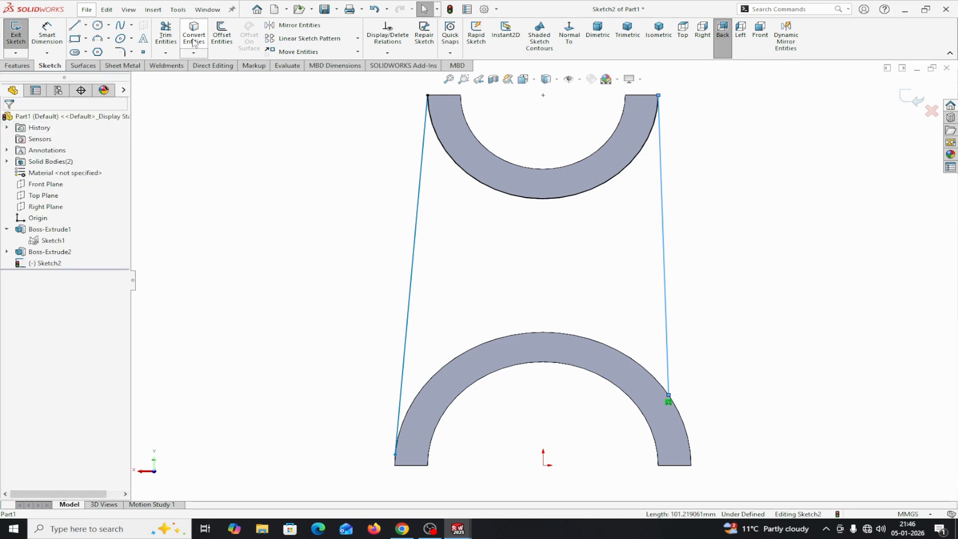
Step: Convert the lower half ring's outer edge into a sketch arc and make the right side line tangent to it
left_click(472, 347)
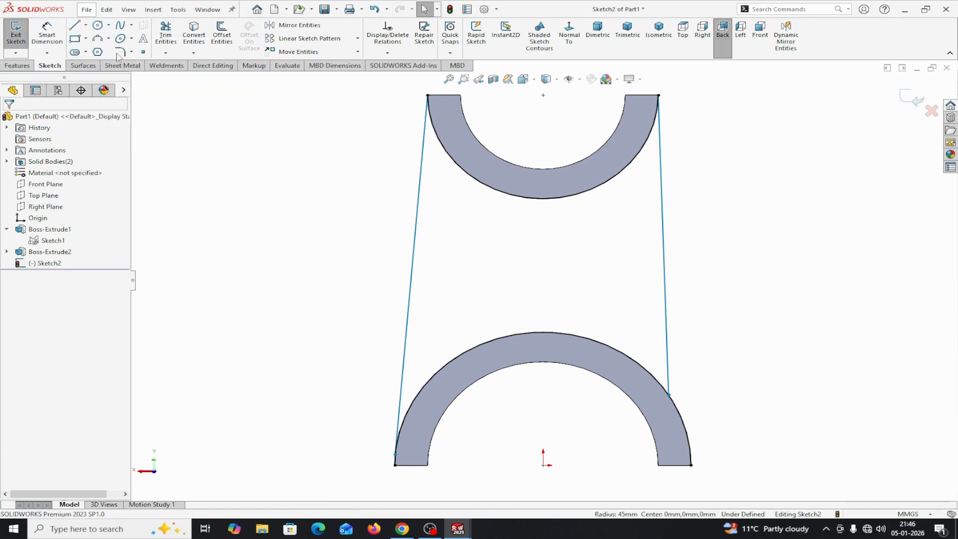
left_click(668, 332)
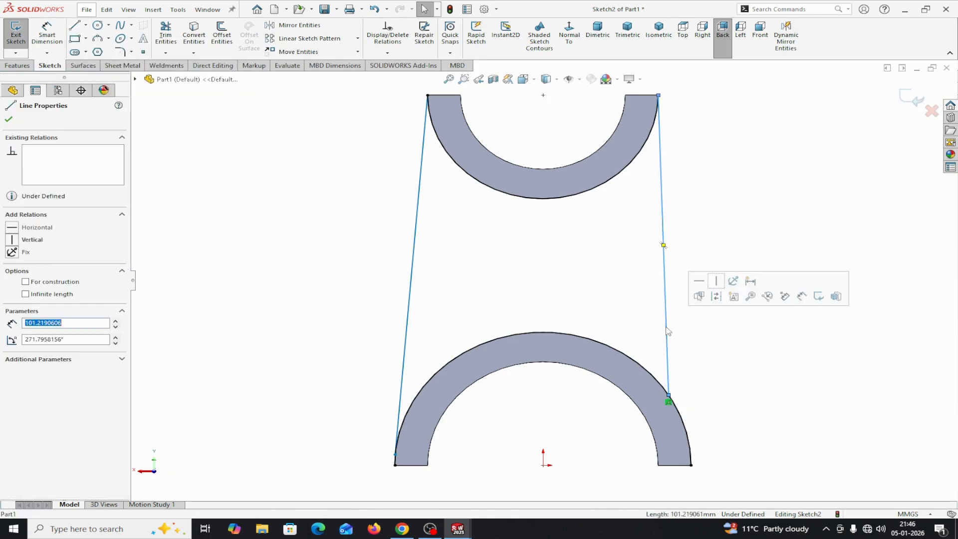
left_click(688, 429, "ctrl")
left_click(12, 286)
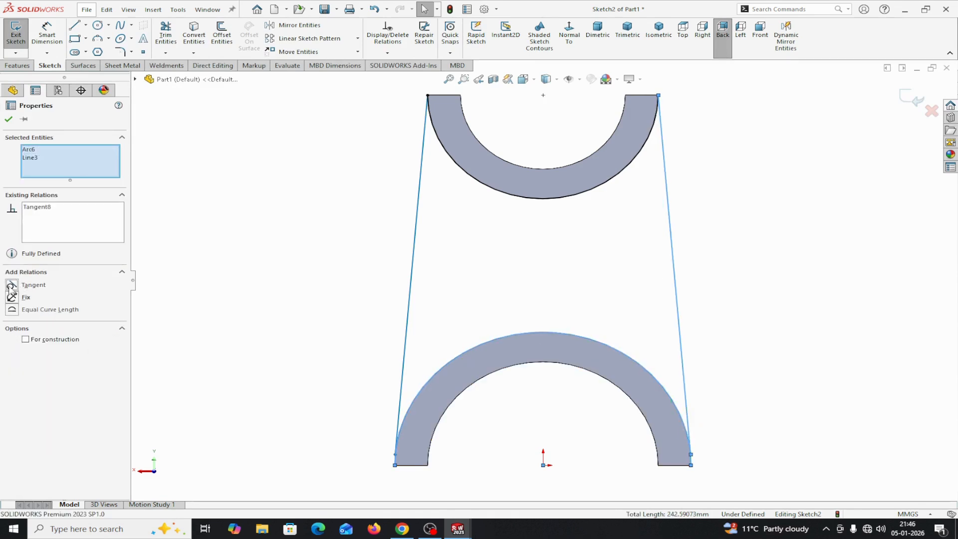
left_click(8, 120)
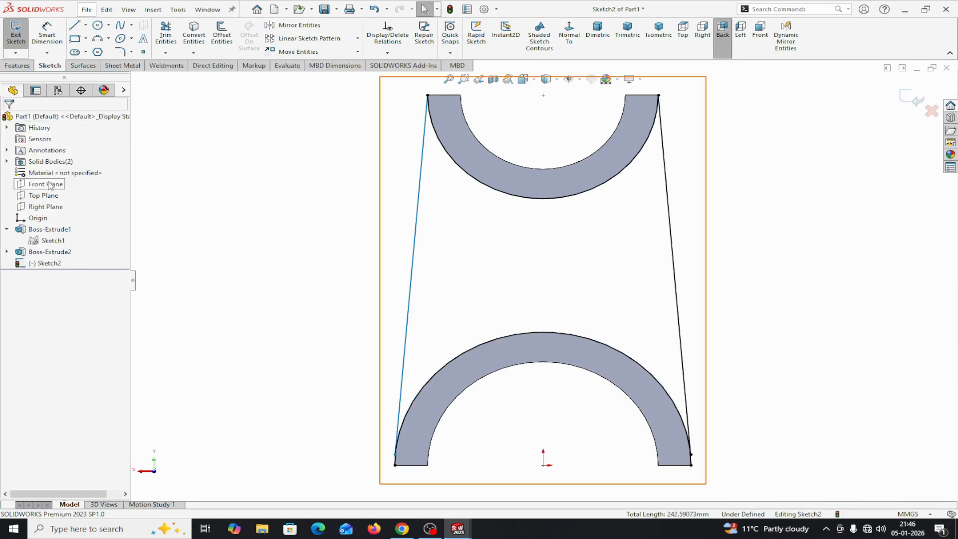
Step: Power-trim both short ends of the lower outer arc below the points where the side lines touch it
left_click(161, 36)
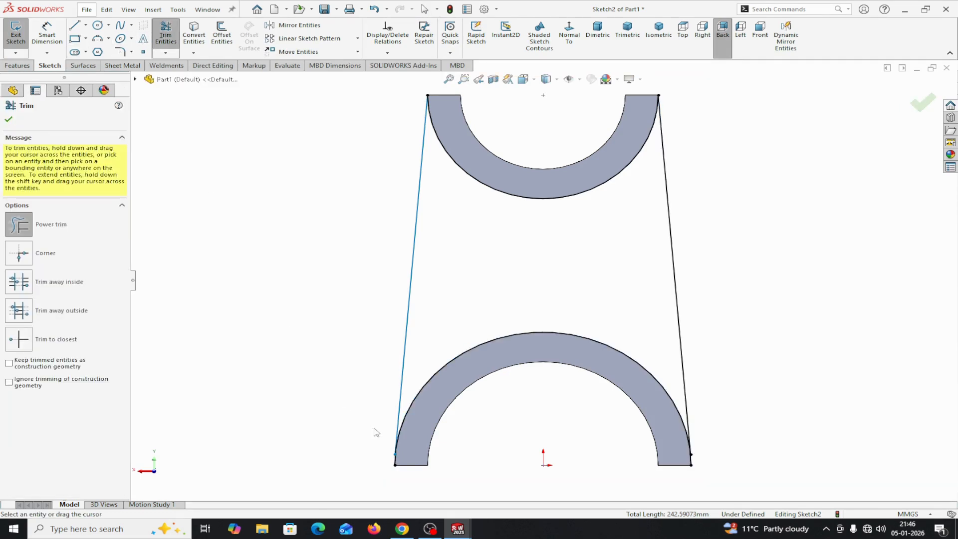
scroll(405, 463, "down", 3)
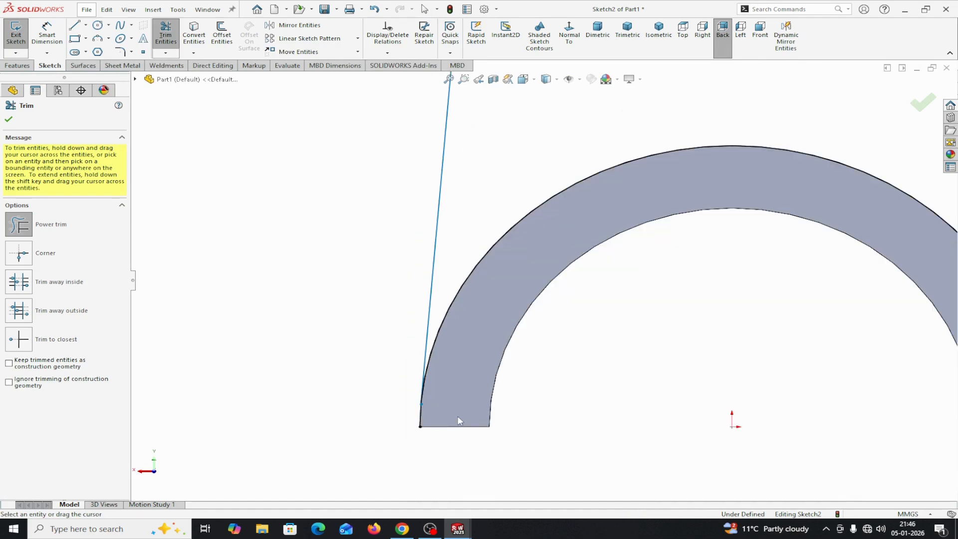
scroll(679, 403, "up", 3)
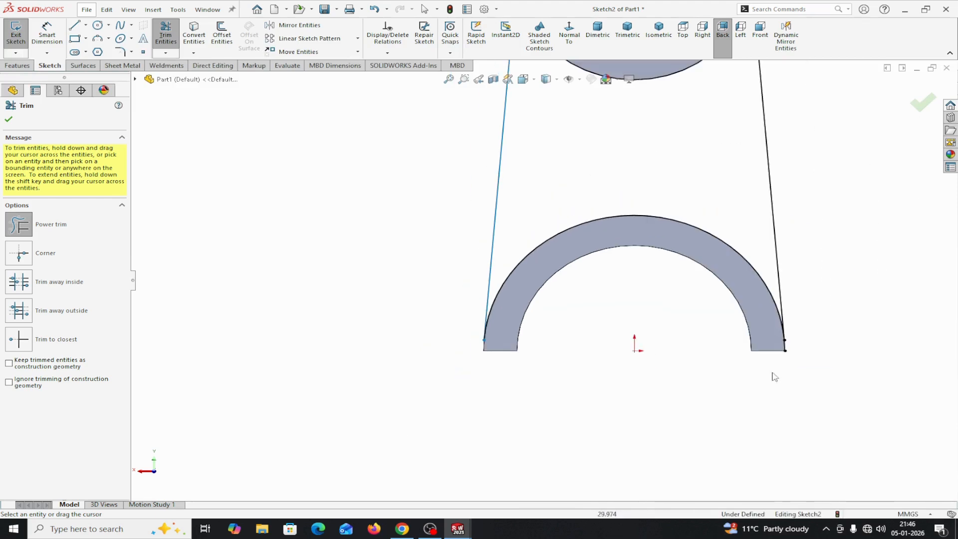
scroll(792, 353, "down", 2)
left_click_drag(749, 333, 753, 332)
left_click(9, 120)
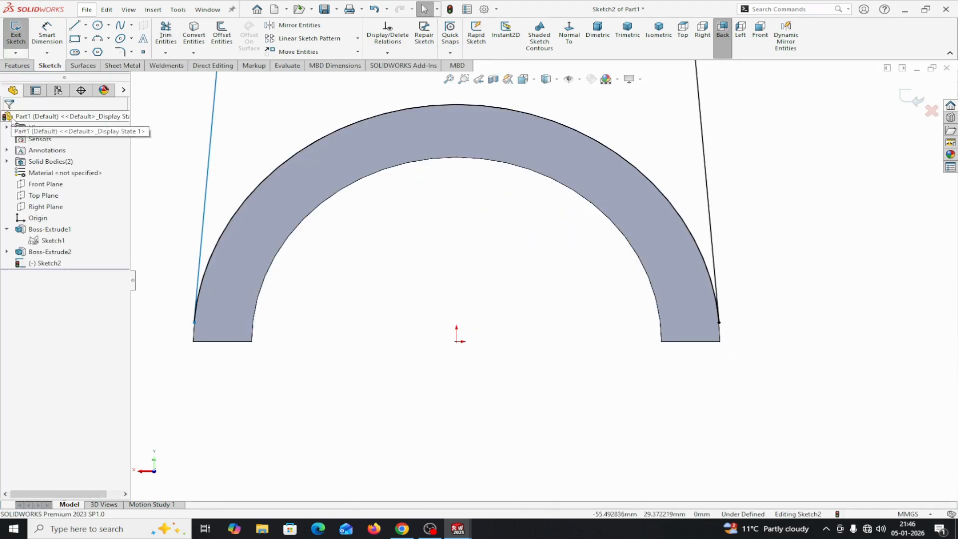
Step: Extrude the web profile as a 10 mm blind boss in the reversed direction, toward the half rings, with the result merged
scroll(467, 364, "up", 3)
mouse_move(470, 363)
middle_mouse_down()
mouse_move(475, 354)
mouse_move(512, 370)
mouse_move(507, 389)
middle_mouse_up()
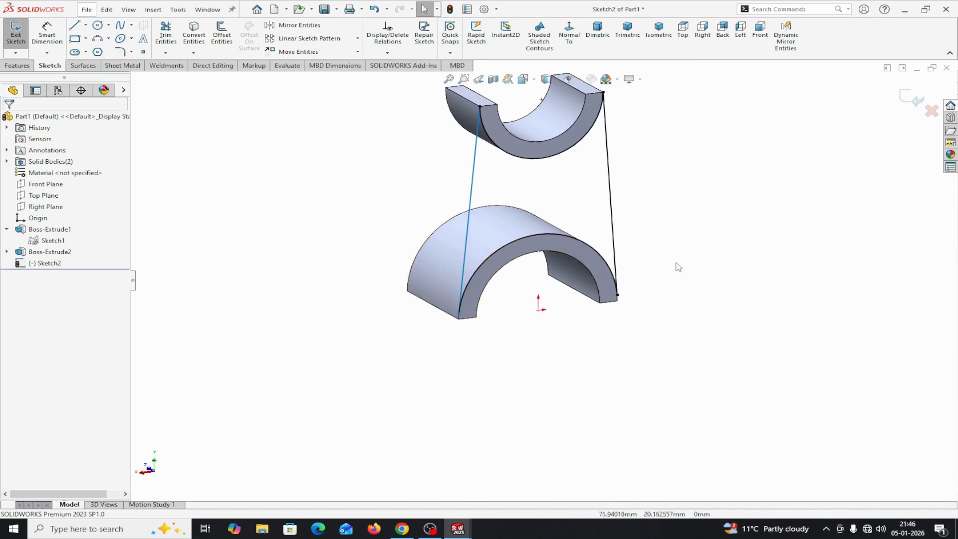
left_click(26, 67)
left_click(27, 41)
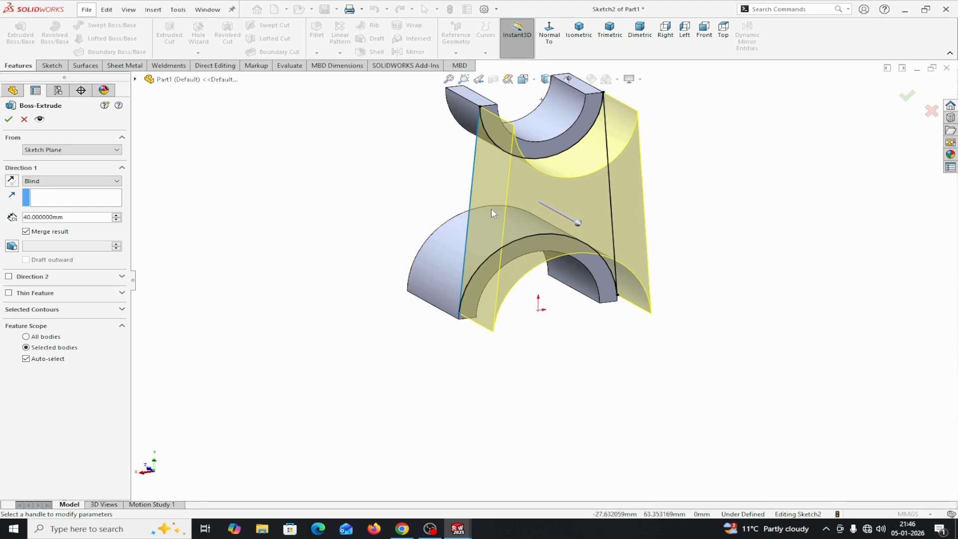
left_click(14, 181)
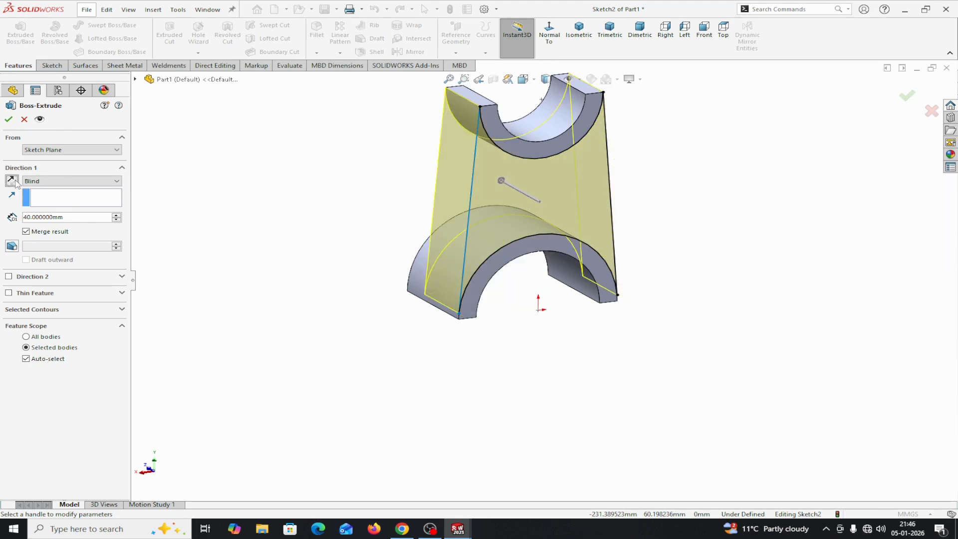
left_click_drag(70, 218, 11, 218)
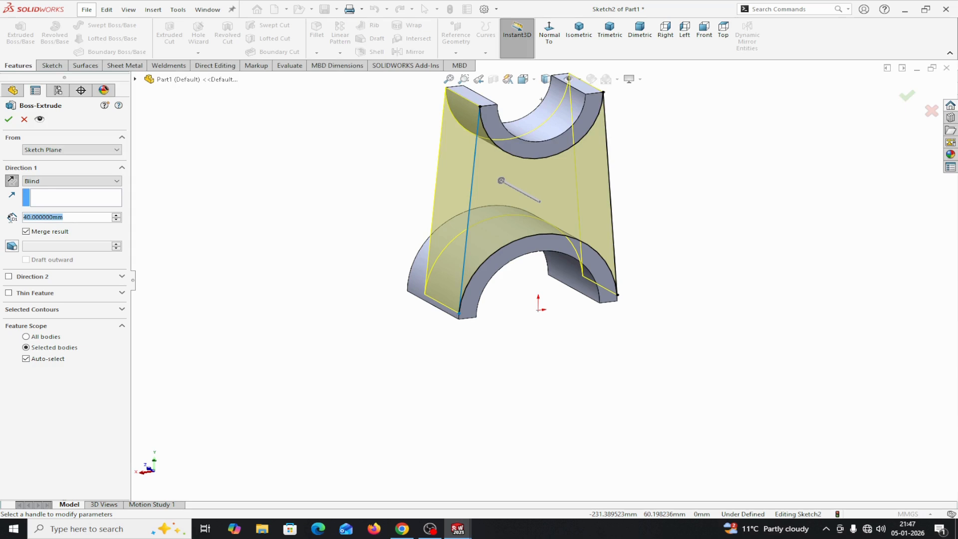
type("10")
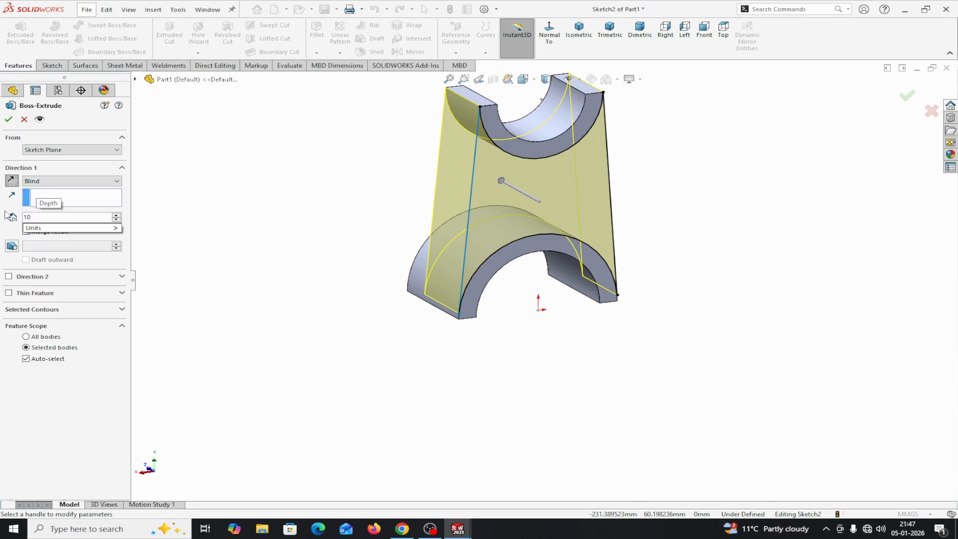
key("Return")
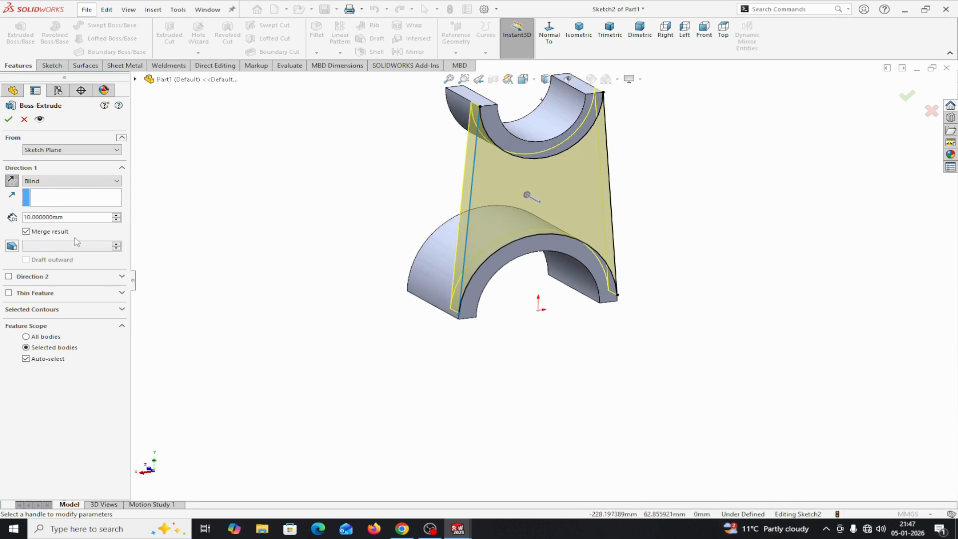
left_click(8, 119)
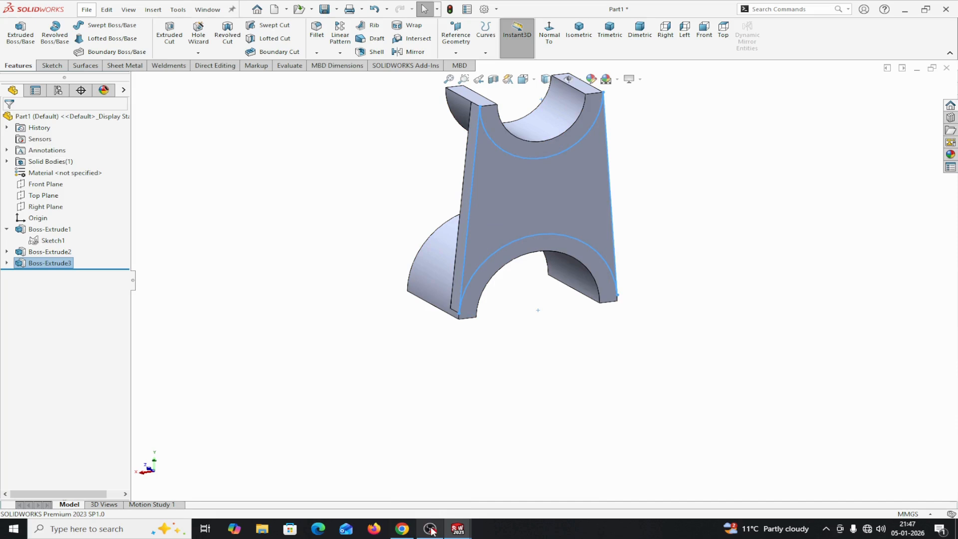
Step: Switch to the SOLIDWORKS EXERCISE FOR BEGINNERS-5-A drawing and examine the web, rib and mounting-lug dimensions across its views
mouse_move(459, 531)
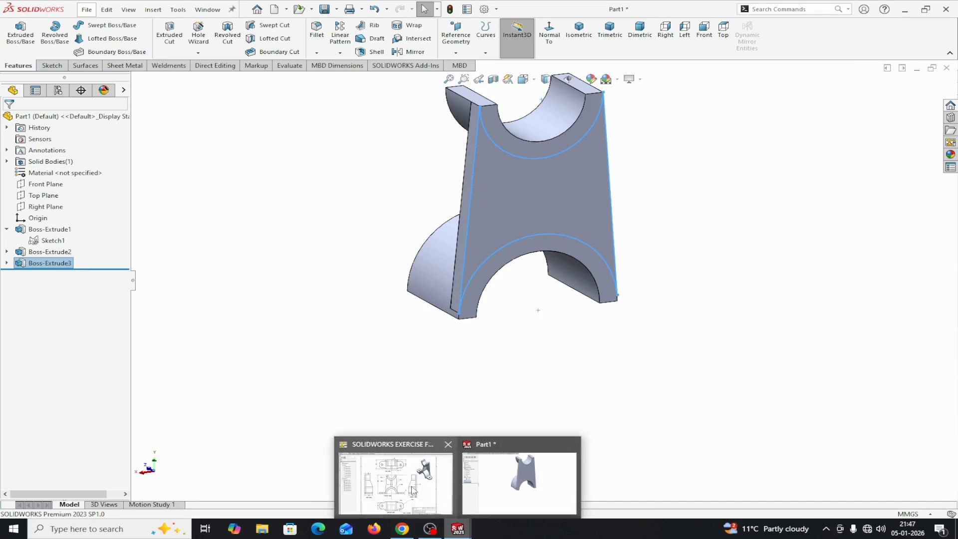
left_click(395, 479)
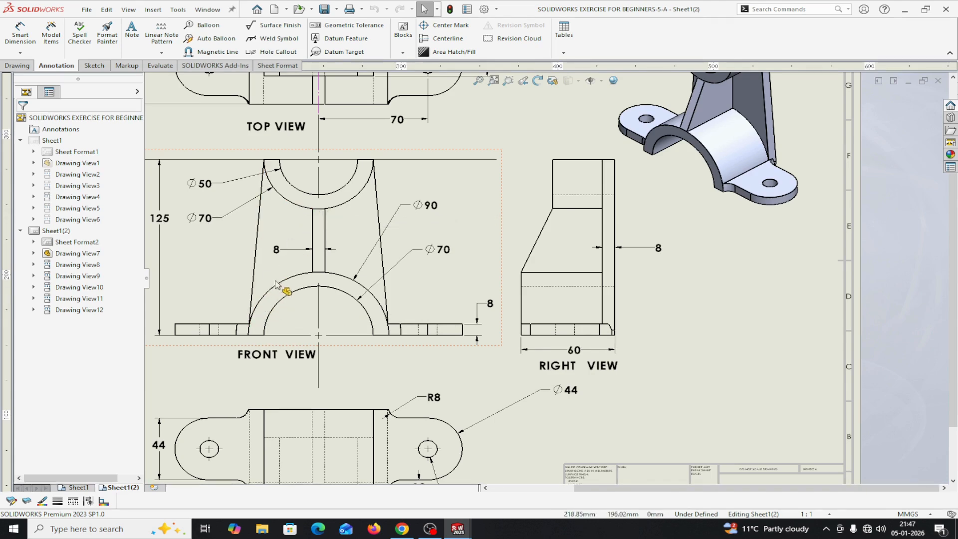
scroll(547, 279, "down", 3)
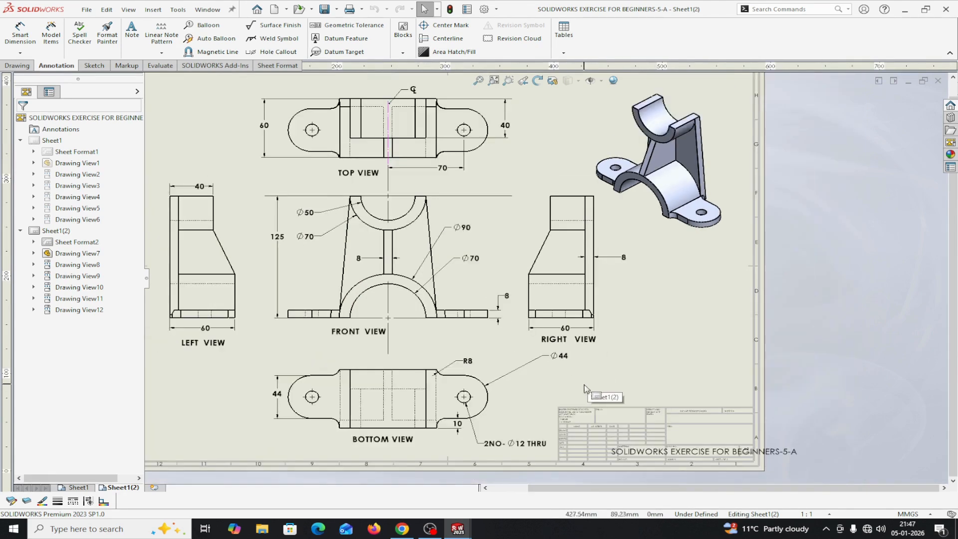
scroll(574, 400, "down", 2)
scroll(594, 279, "up", 3)
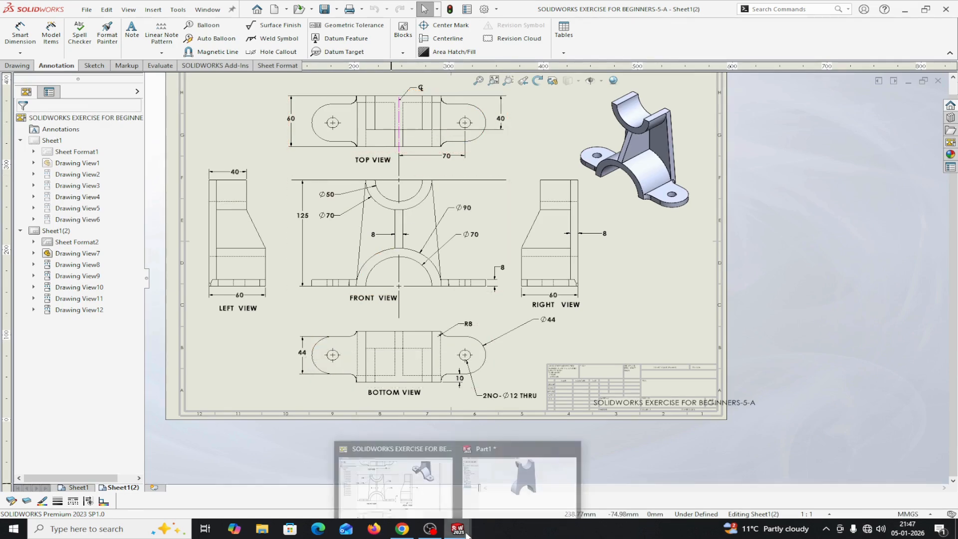
scroll(397, 117, "down", 1)
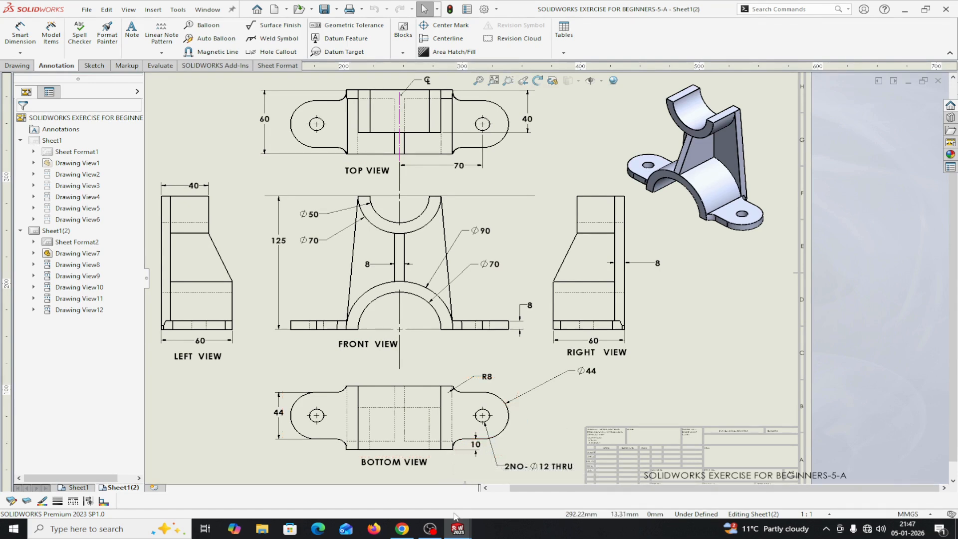
Step: Switch back to the part and open a sketch on the flat end face of the lower half ring, viewed normal to it
mouse_move(458, 533)
left_click(499, 486)
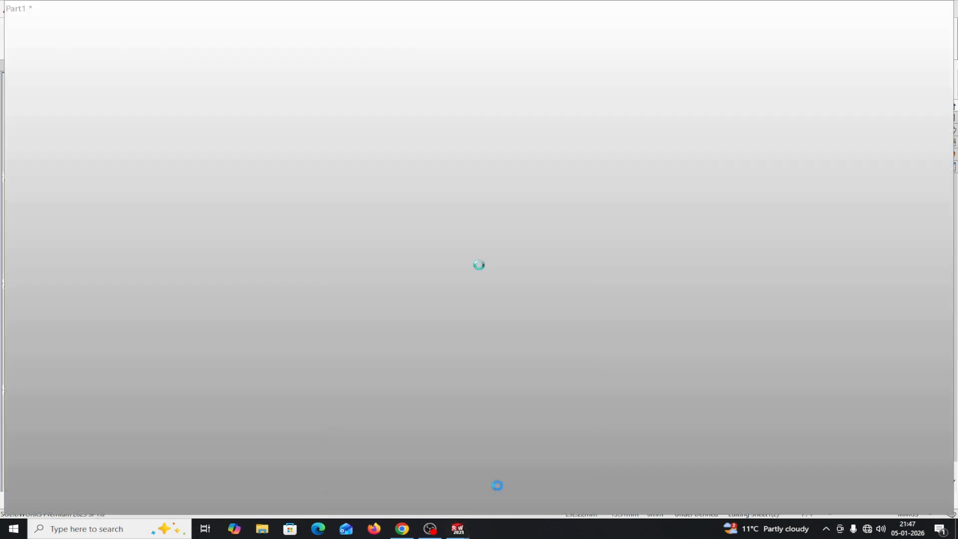
middle_click_drag(559, 384, 545, 222)
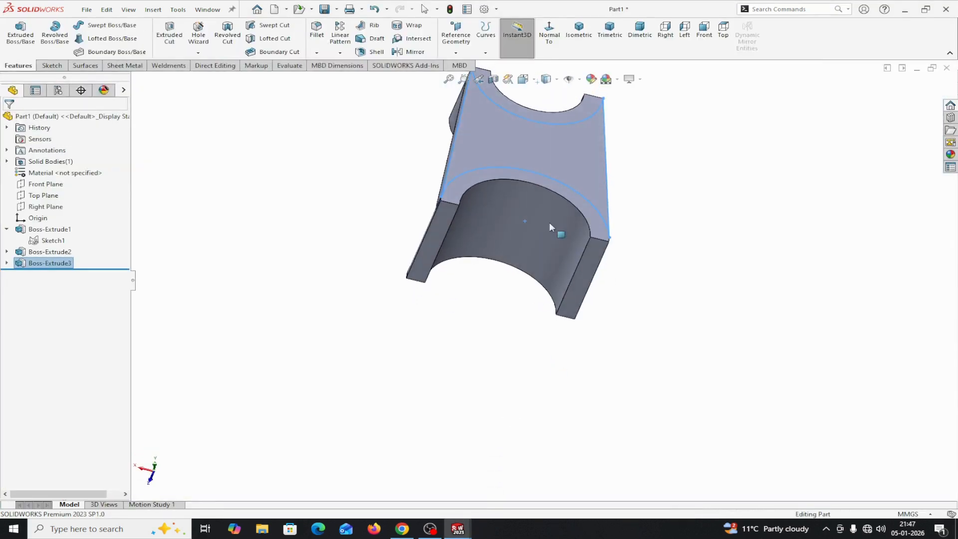
left_click(585, 271)
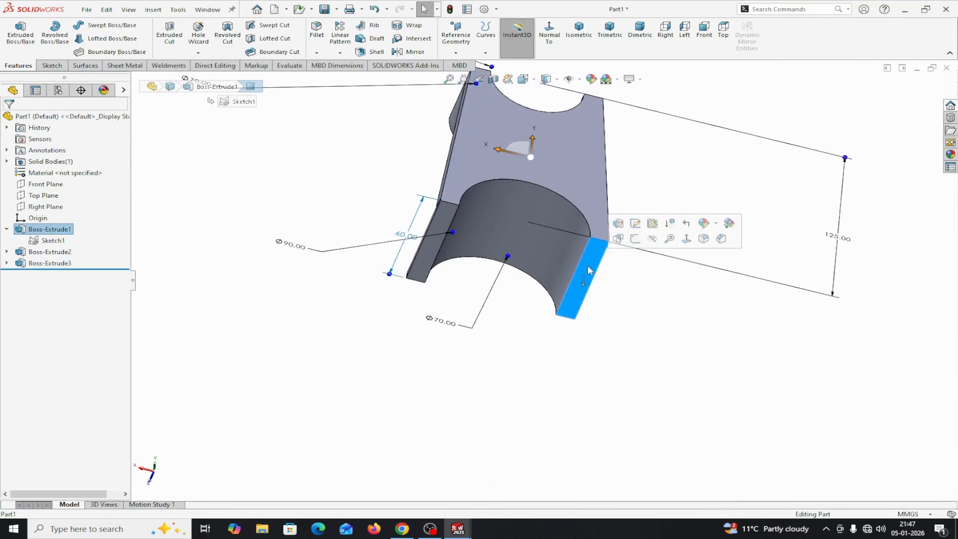
left_click(633, 242)
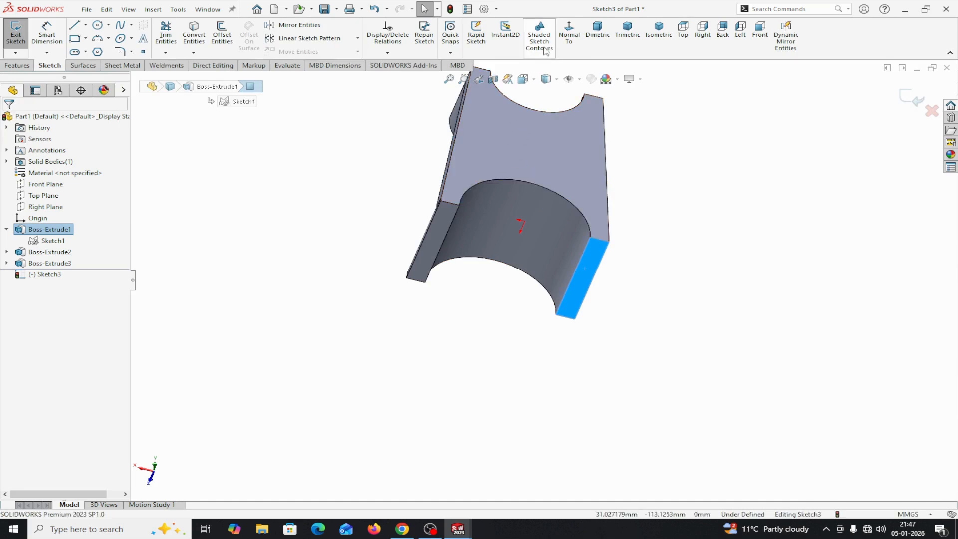
left_click(569, 34)
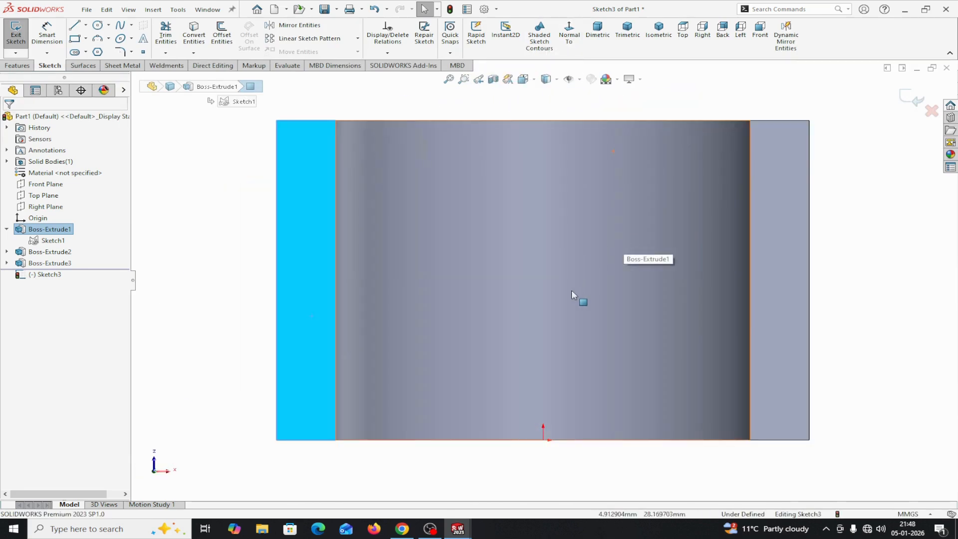
scroll(571, 289, "up", 2)
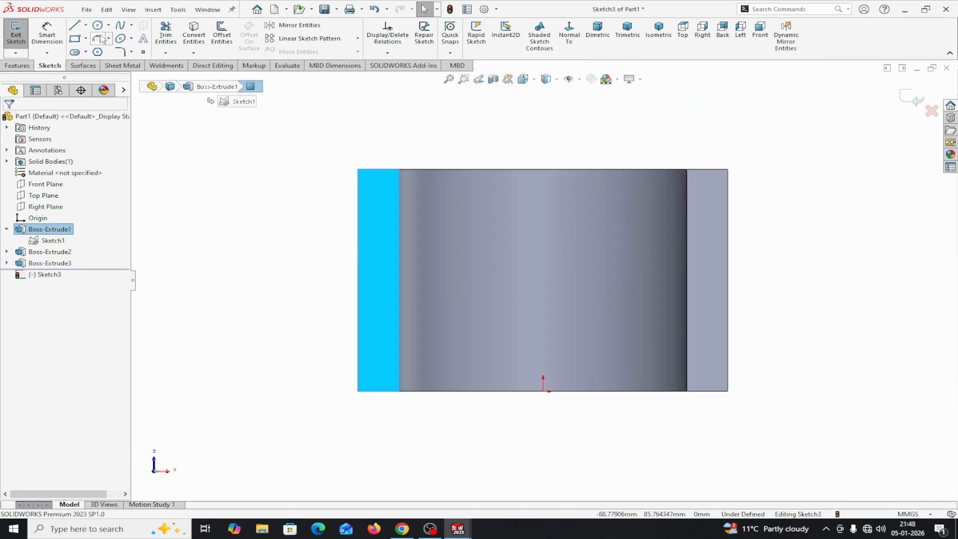
Step: Sketch a corner rectangle about 38 by 21 mm, starting on the right end face and extending outward past the ring
left_click(75, 40)
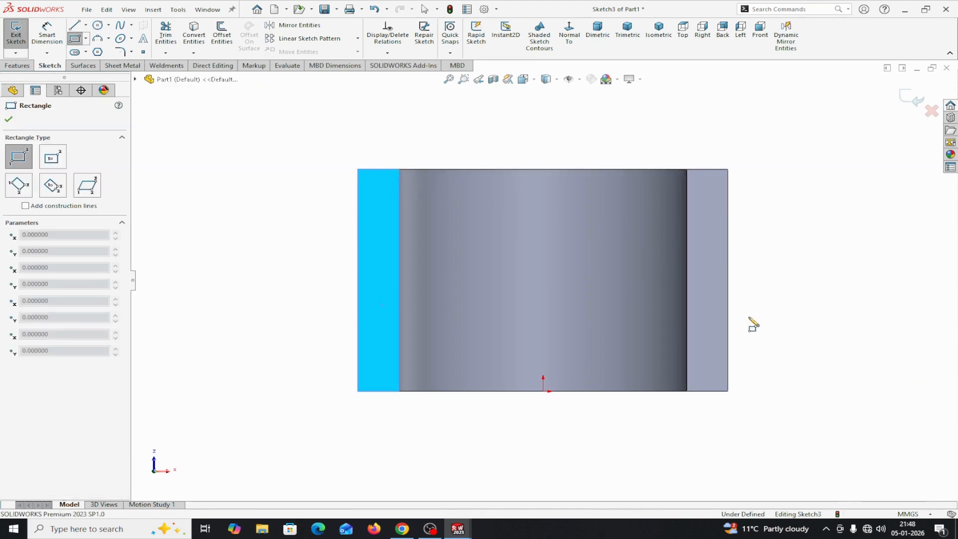
left_click(707, 242)
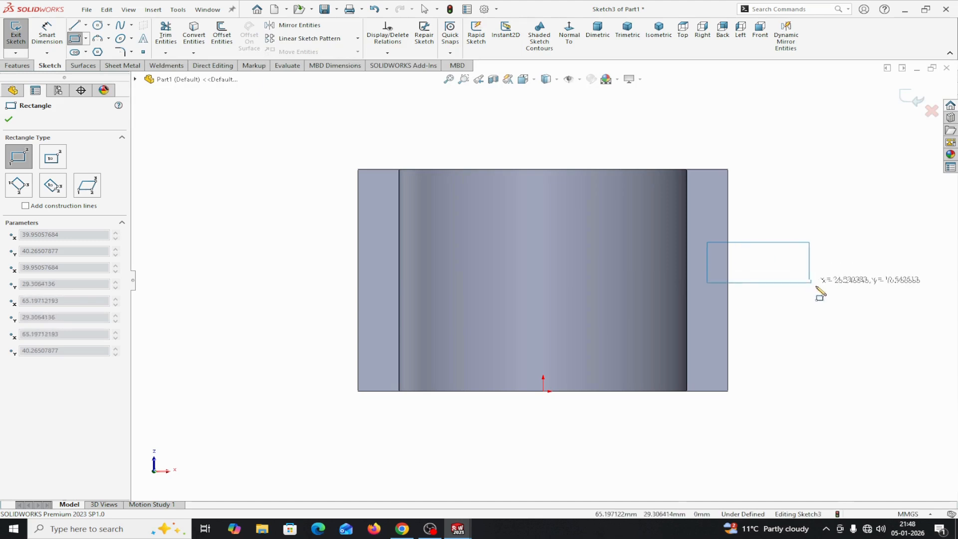
left_click(865, 318)
right_click(872, 325)
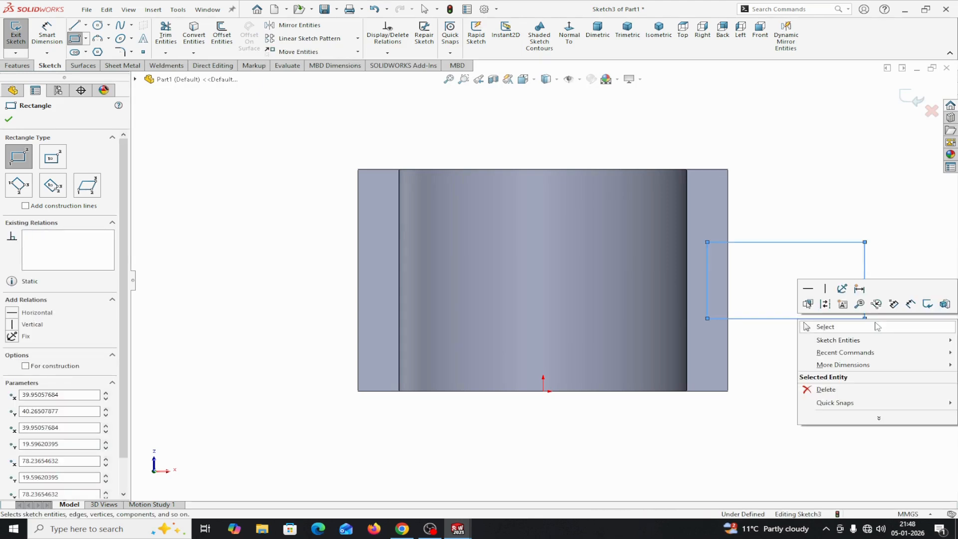
left_click(824, 327)
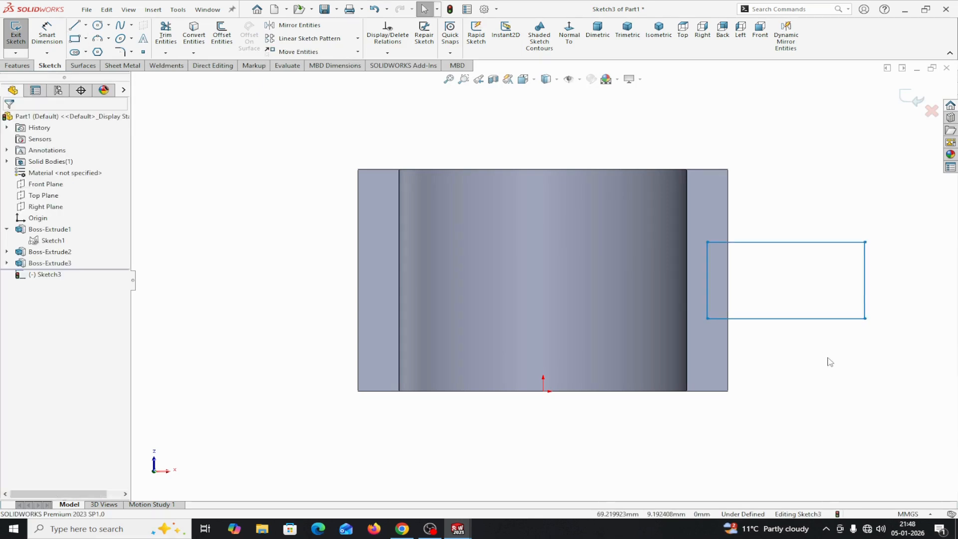
Step: Dimension the rectangle's lower side 10 mm from the ring's lower edge
left_click(54, 35)
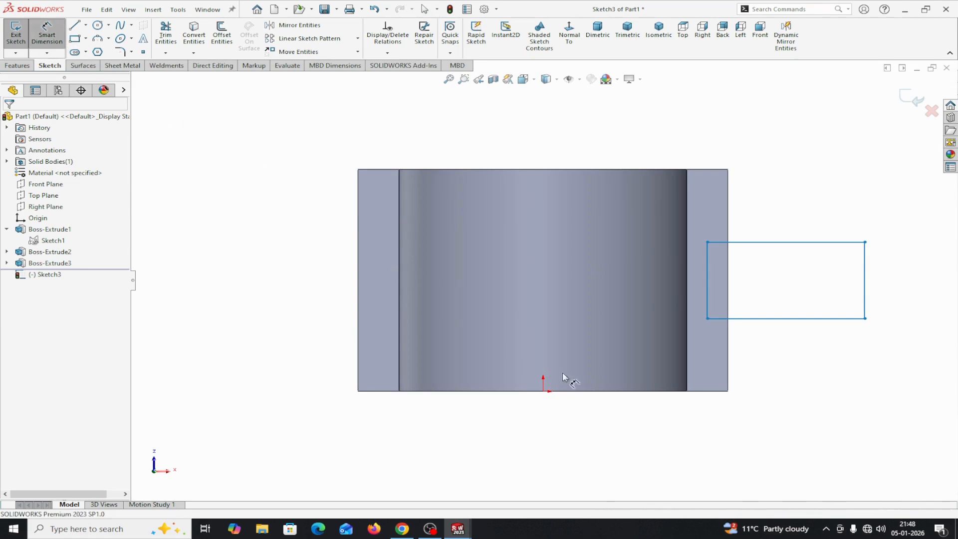
left_click(703, 392)
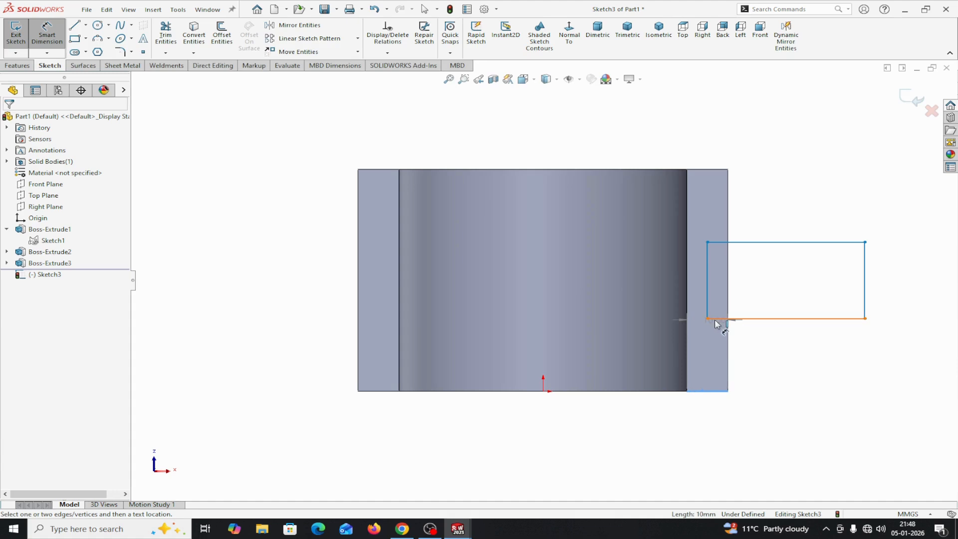
left_click(718, 319)
left_click(758, 352)
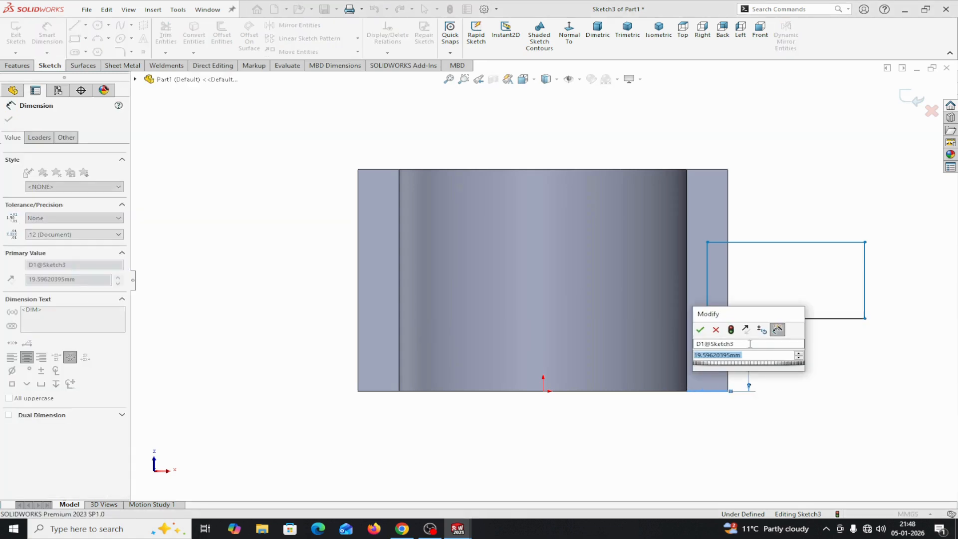
type("10")
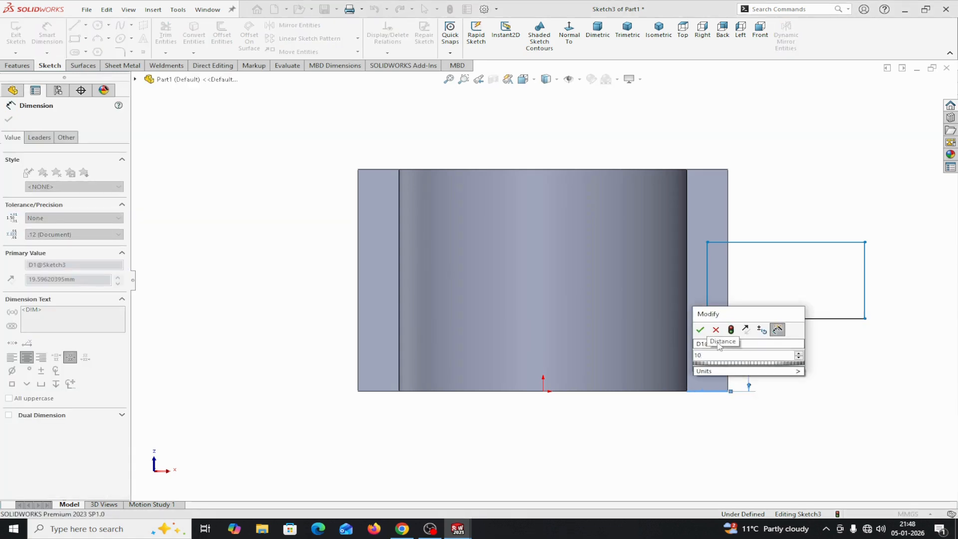
left_click(701, 330)
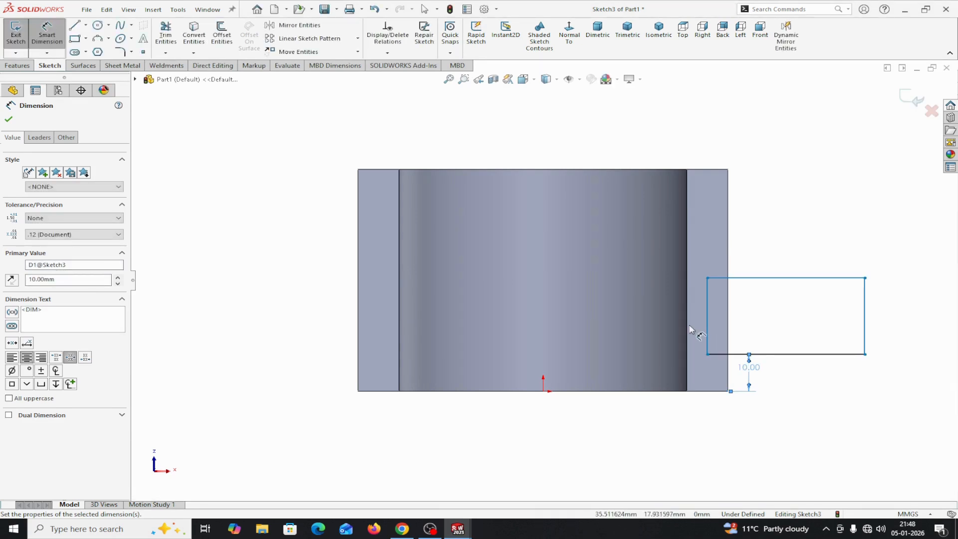
Step: Dimension the rectangle's inner vertical side 5 mm from the inner edge of the ring's end face
left_click(688, 322)
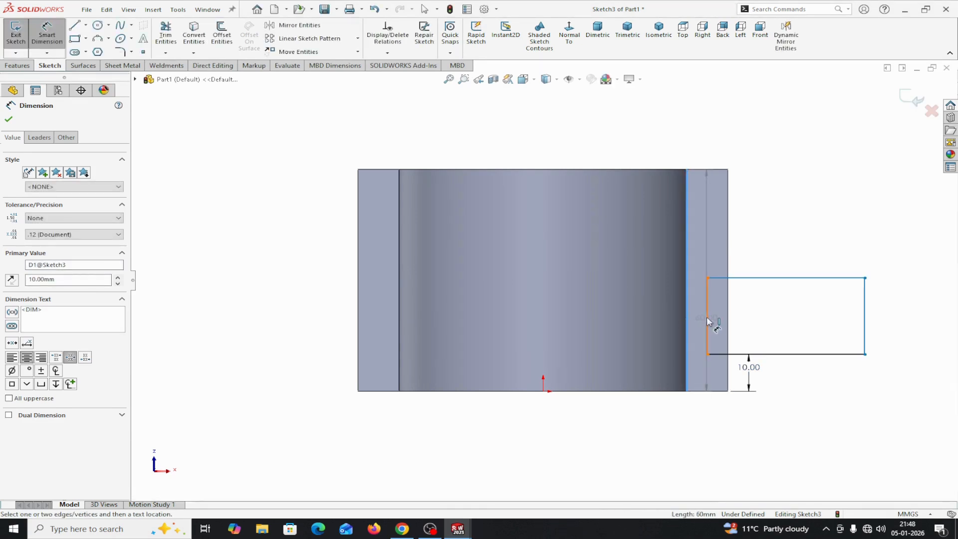
left_click(707, 322)
left_click(700, 327)
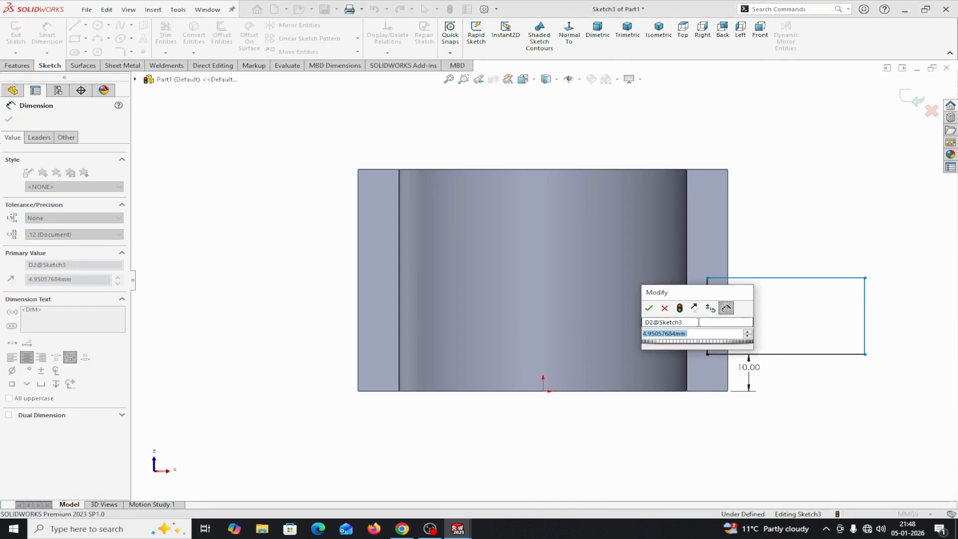
type("5")
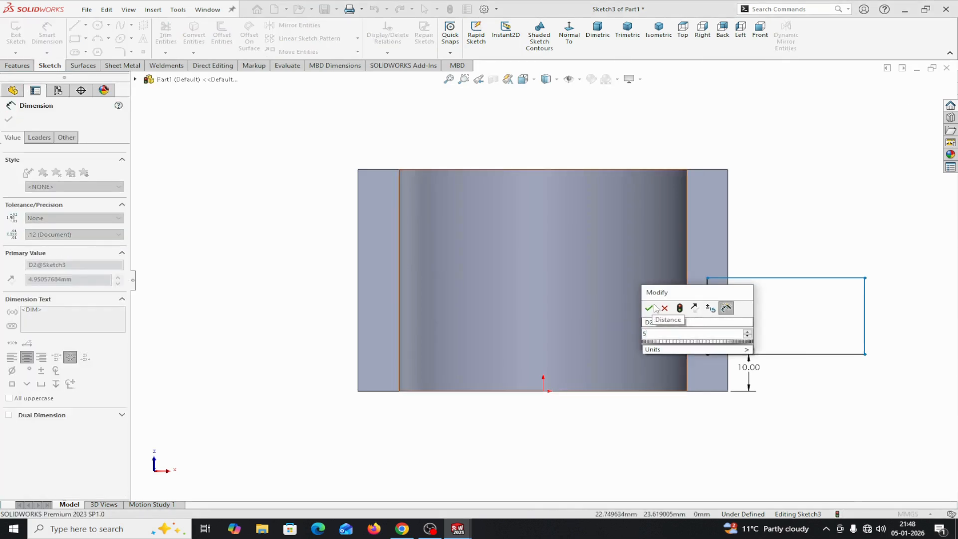
left_click(650, 308)
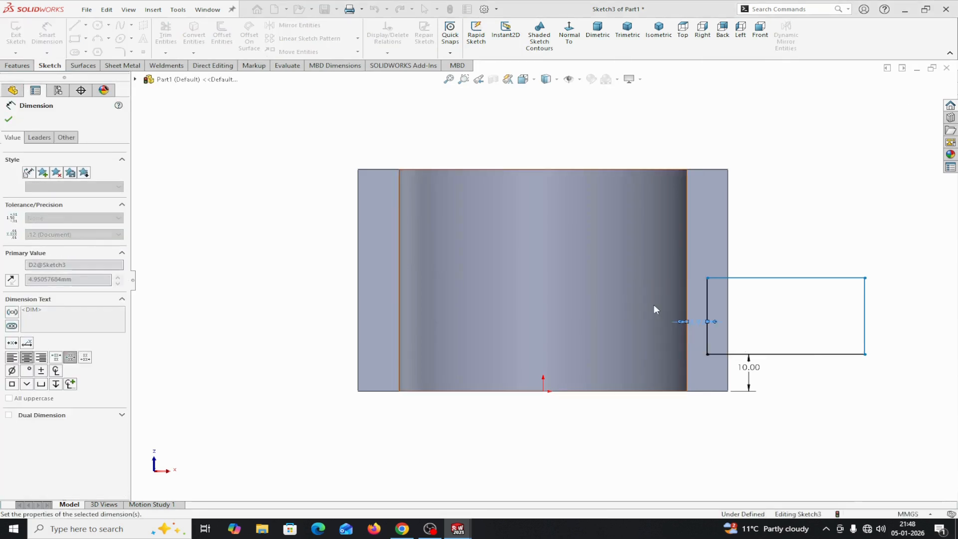
Step: Dimension the rectangle's outer vertical side 70 mm from the origin
left_click(543, 393)
left_click(868, 339)
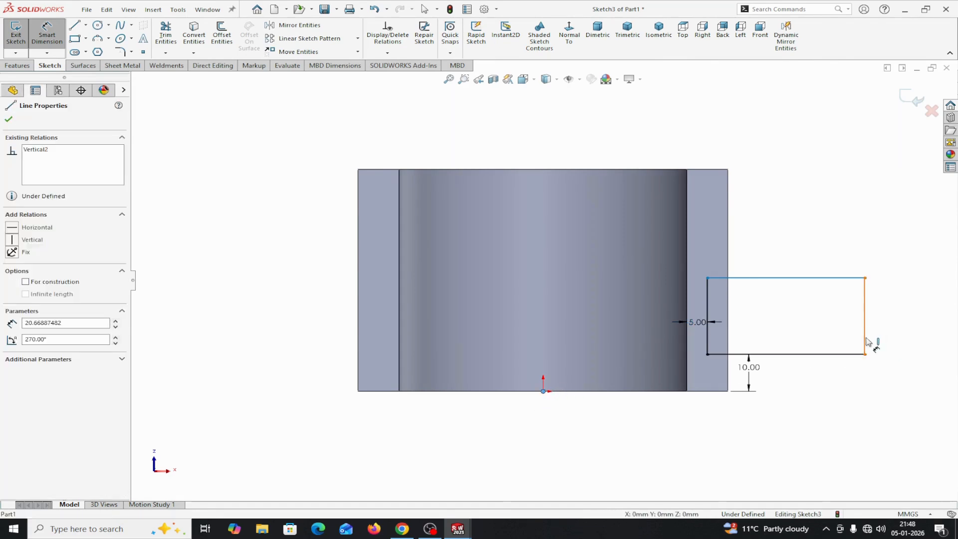
left_click(708, 423)
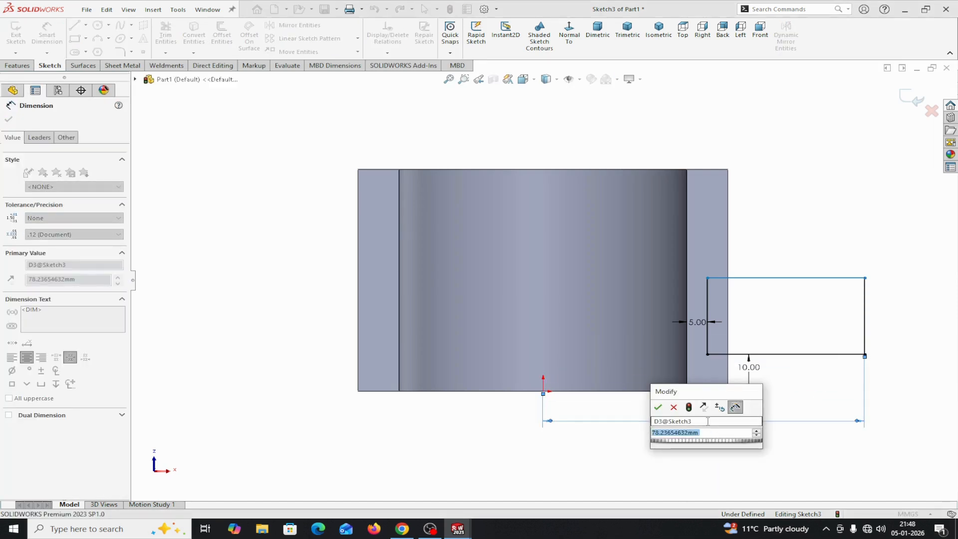
type("70")
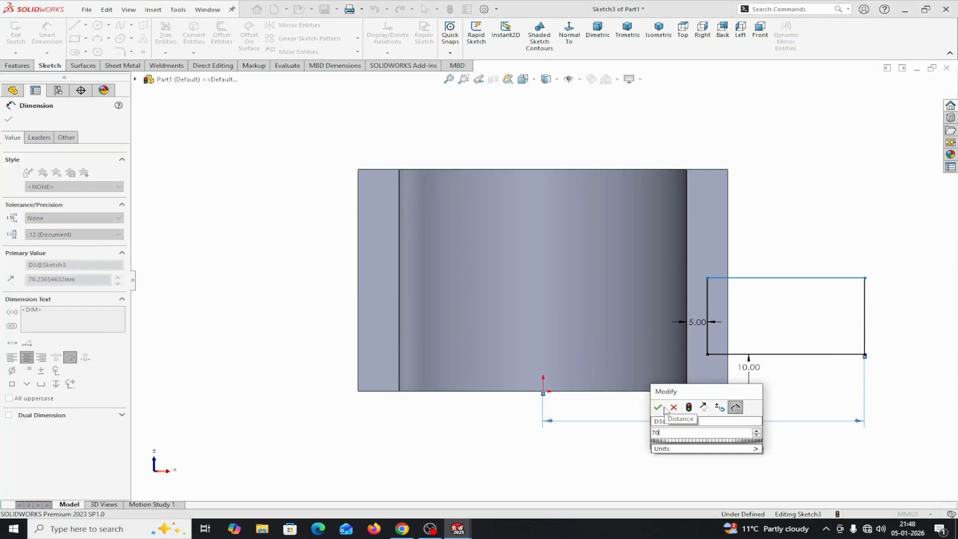
left_click(658, 407)
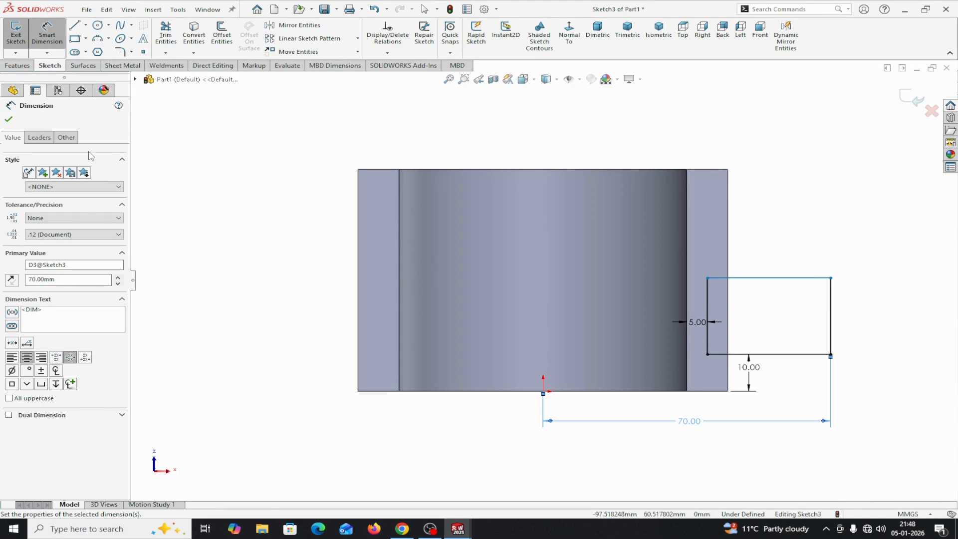
left_click(10, 120)
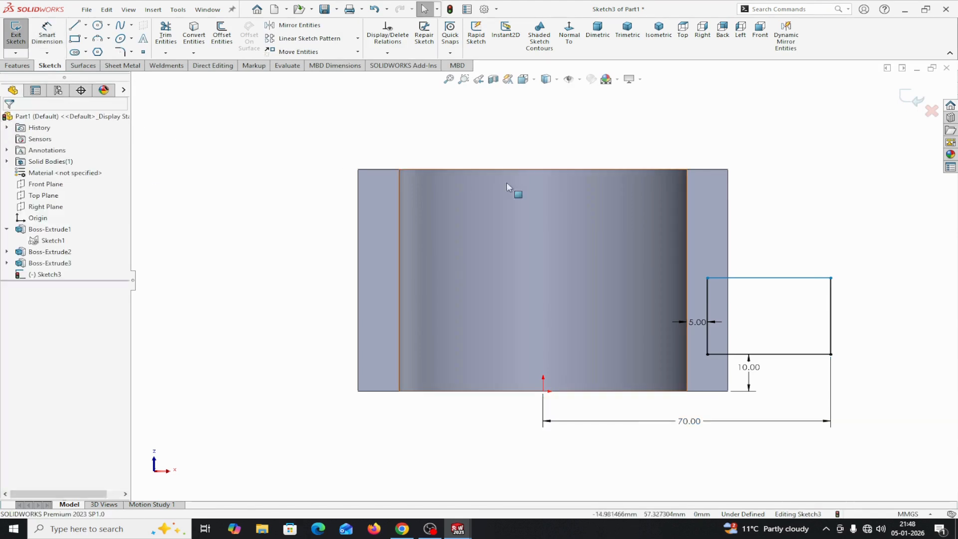
Step: Convert the rectangle's outer vertical side to construction geometry and cap that end with a three-point semicircular arc about 10 mm in radius
left_click(832, 317)
left_click(826, 277)
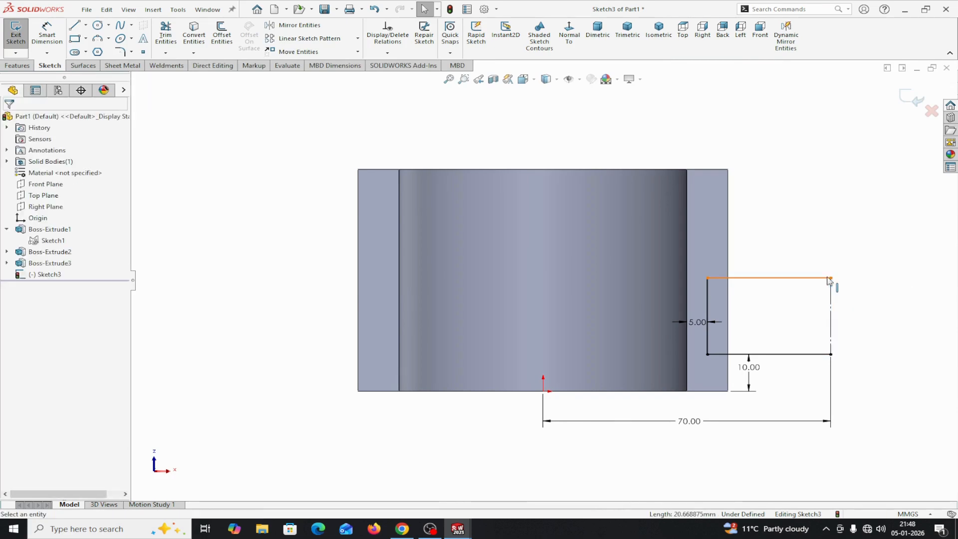
left_click(100, 38)
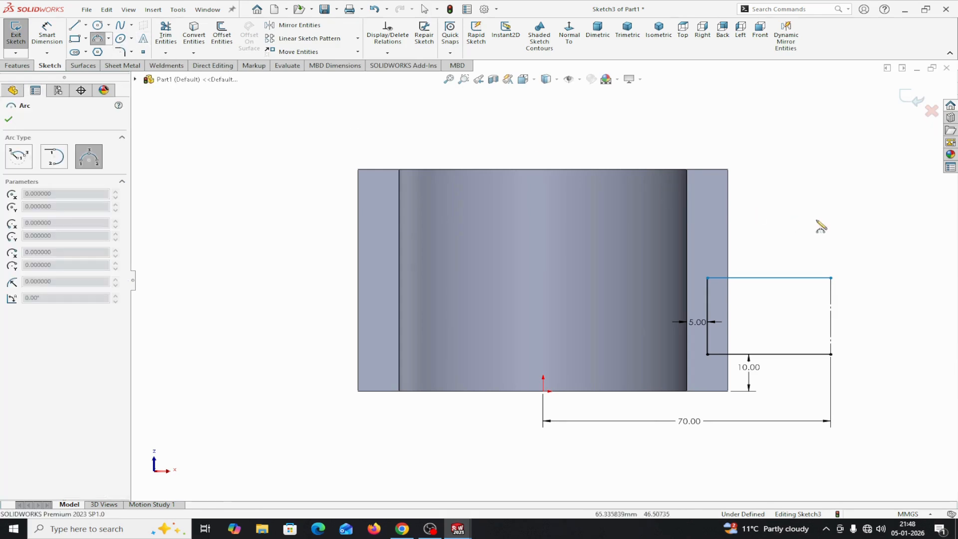
left_click(831, 278)
left_click(831, 355)
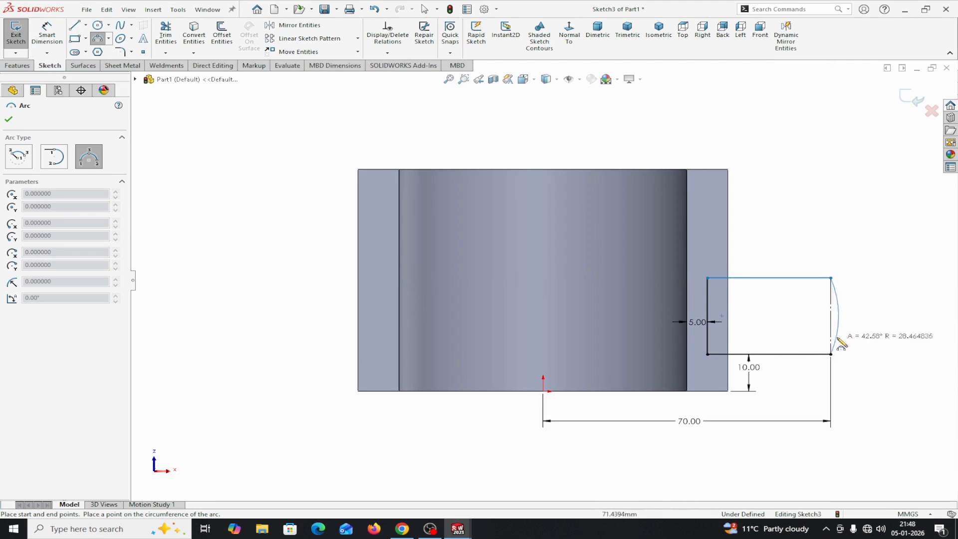
left_click(874, 322)
right_click(874, 322)
left_click(823, 323)
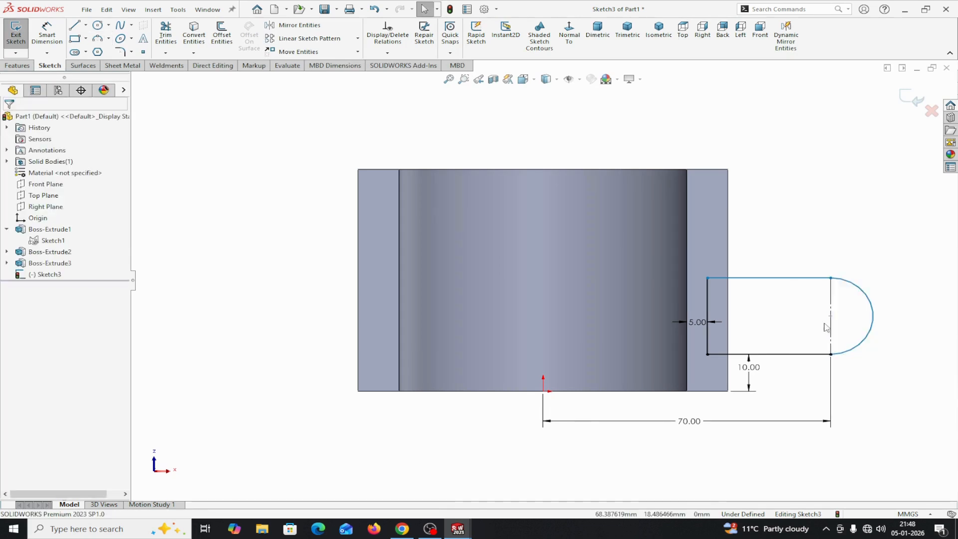
Step: Dimension the end arc of the lug profile with a 22 mm radius
left_click(48, 30)
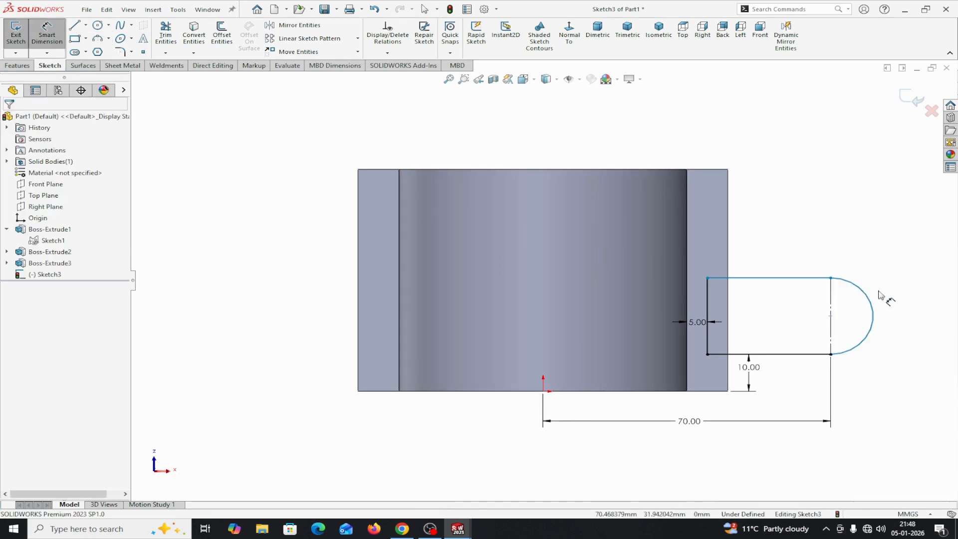
left_click(867, 341)
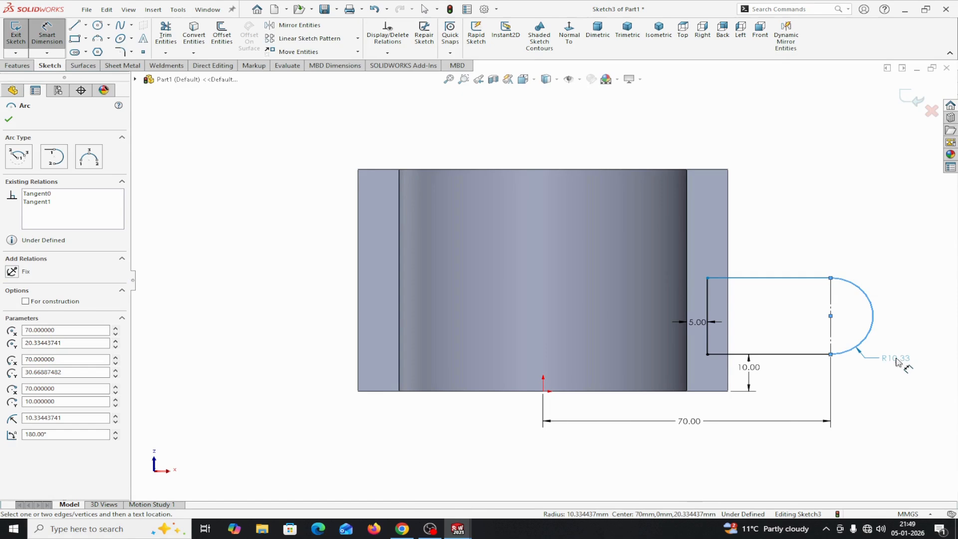
left_click(899, 362)
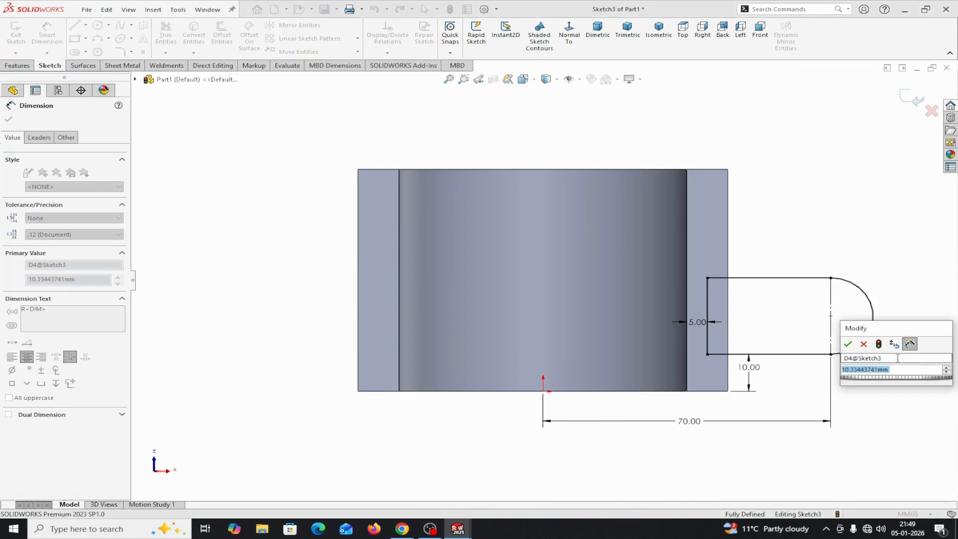
type("22")
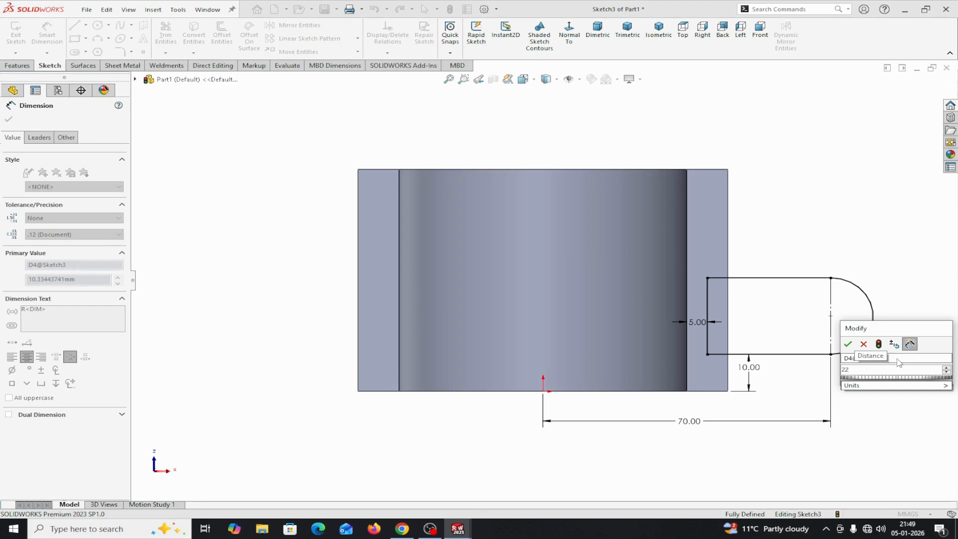
left_click(848, 344)
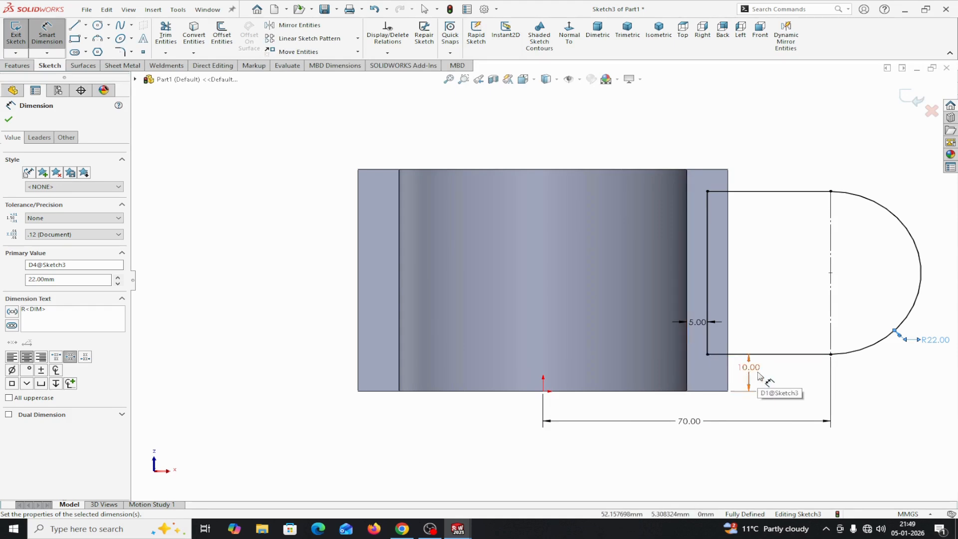
left_click(9, 120)
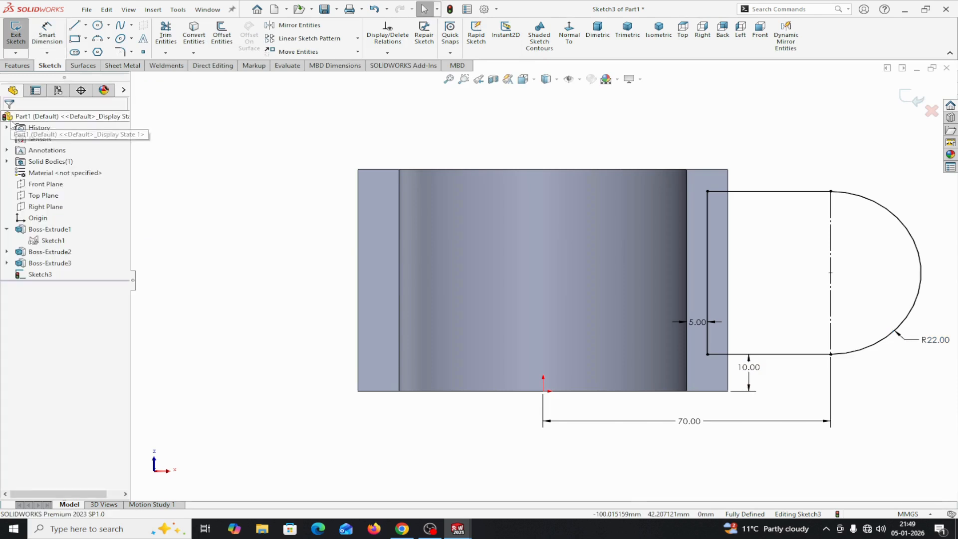
Step: Extrude the rounded lug profile 8 mm in the reversed direction, merged with the ring
left_click(18, 66)
left_click(20, 31)
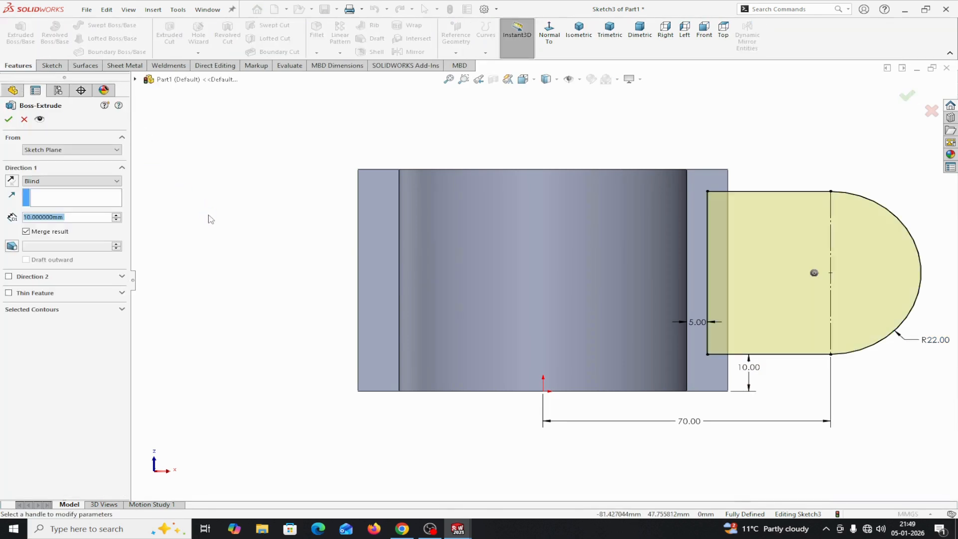
left_click(67, 218)
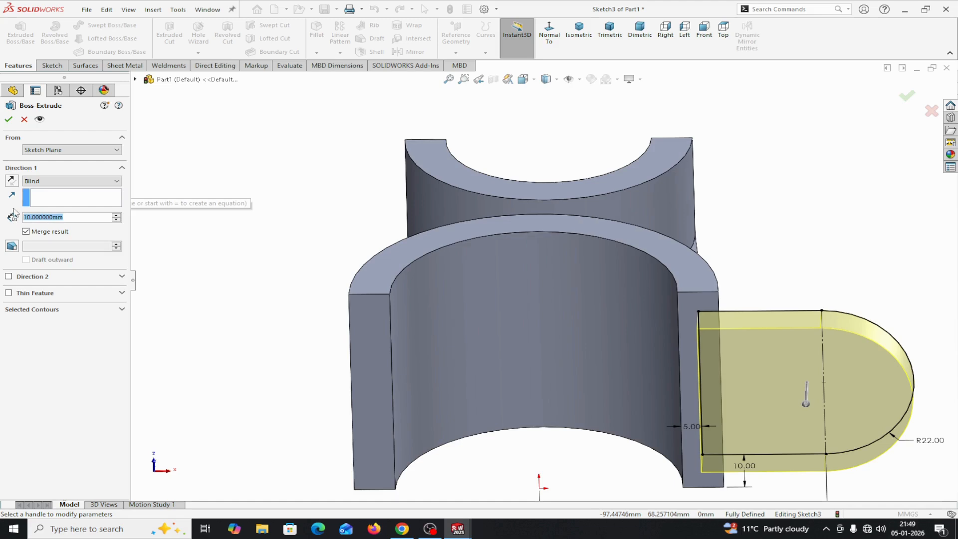
type("8")
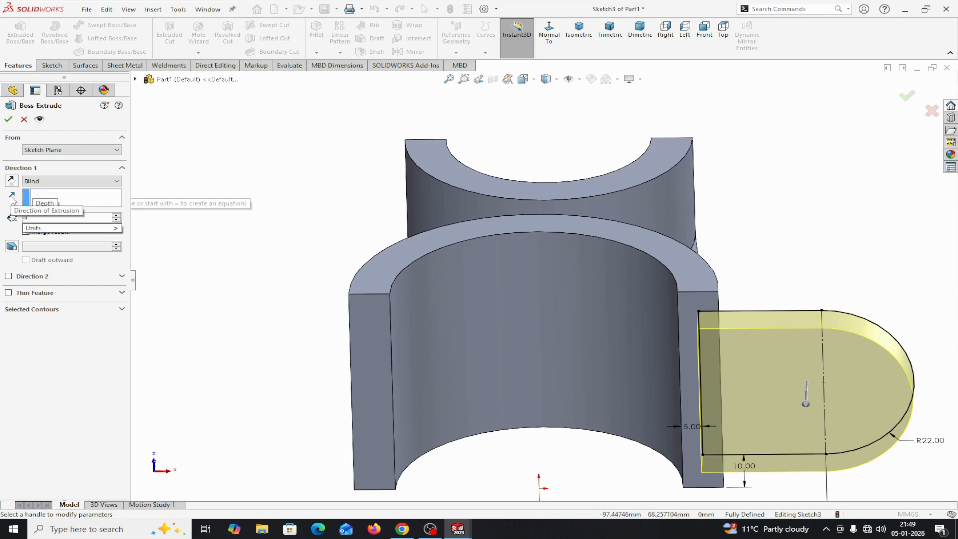
key("Return")
middle_click_drag(254, 208, 245, 274)
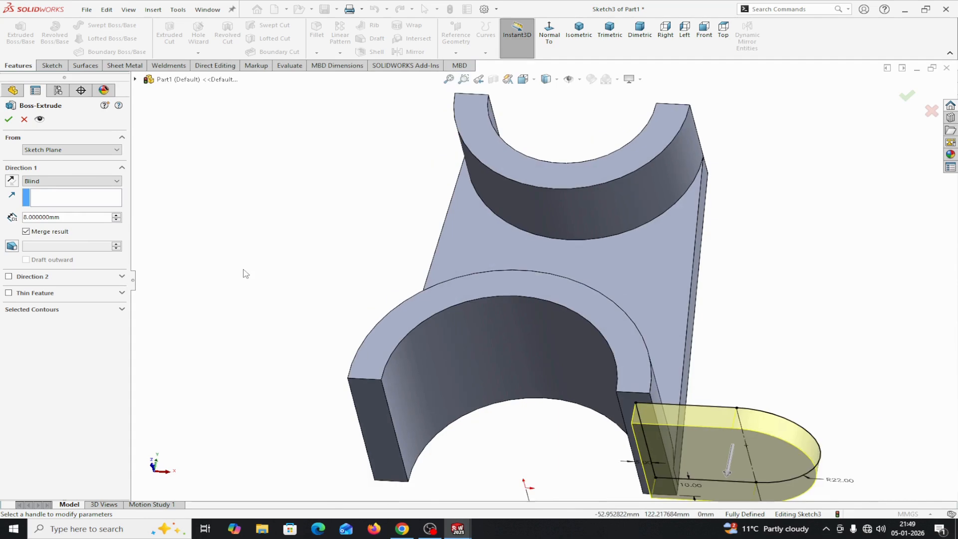
left_click(11, 183)
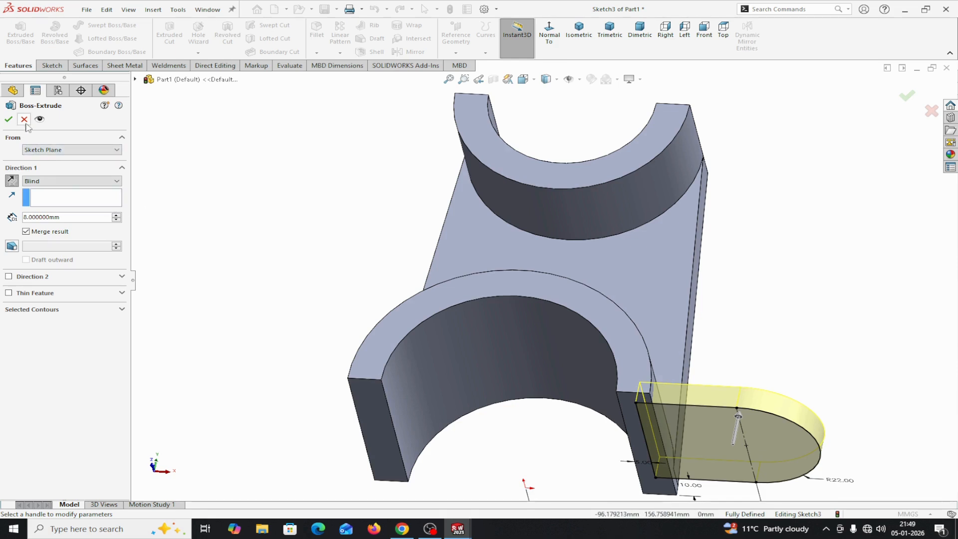
left_click(8, 118)
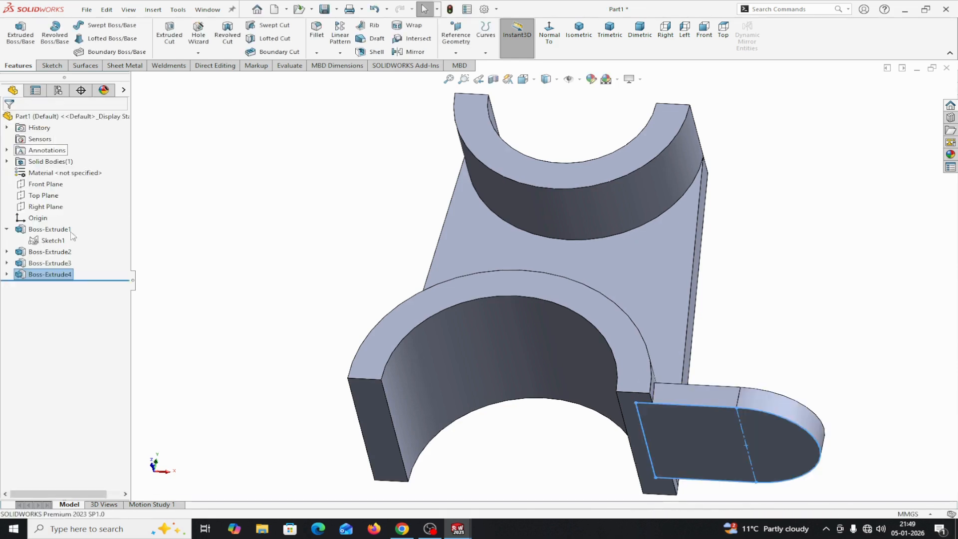
Step: Reopen the lug's sketch and draw a circle about 13.7 mm in diameter centred on the end arc's centre
left_click(6, 275)
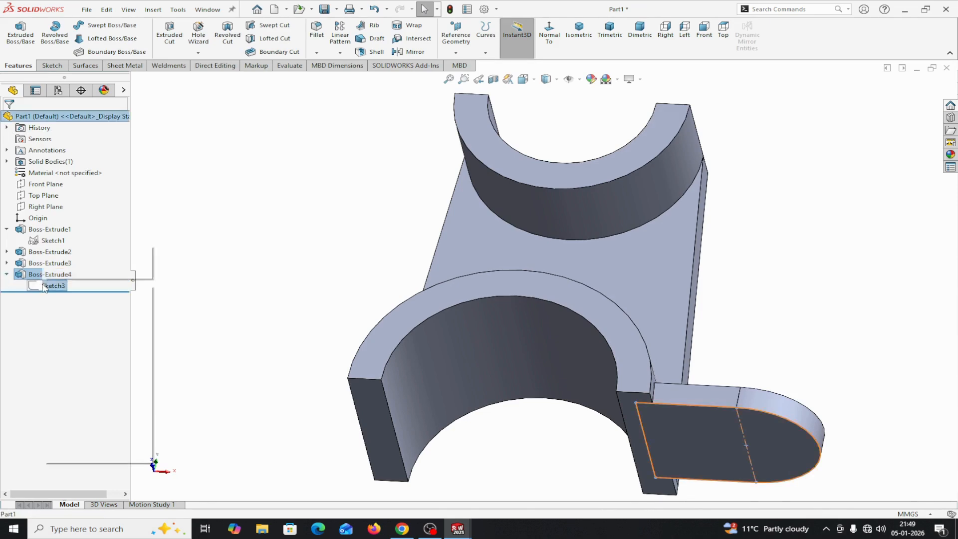
right_click(45, 286)
left_click(52, 254)
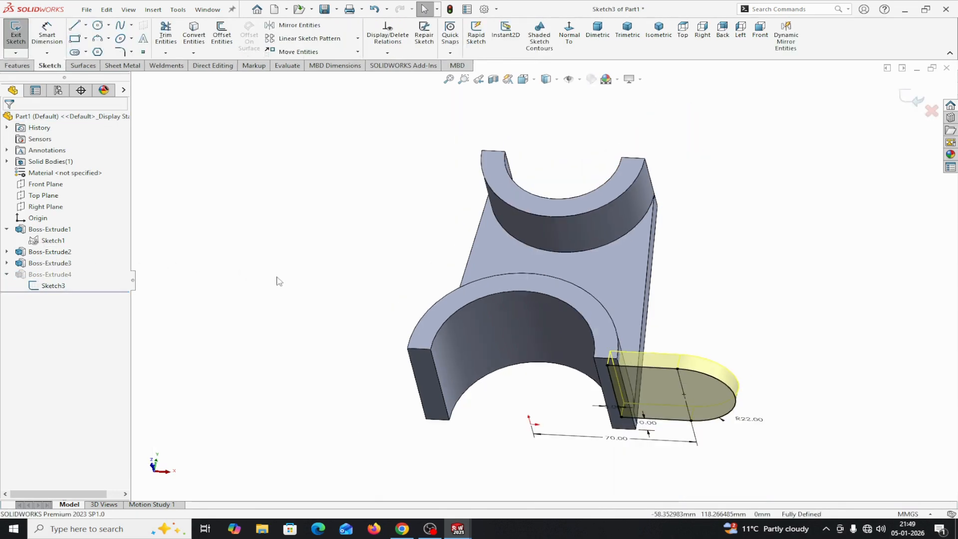
left_click(570, 36)
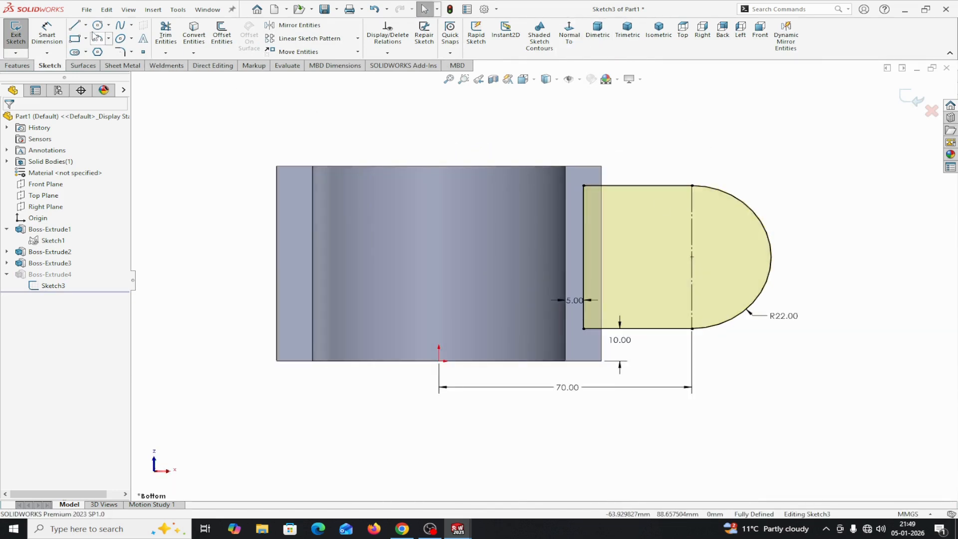
left_click(98, 26)
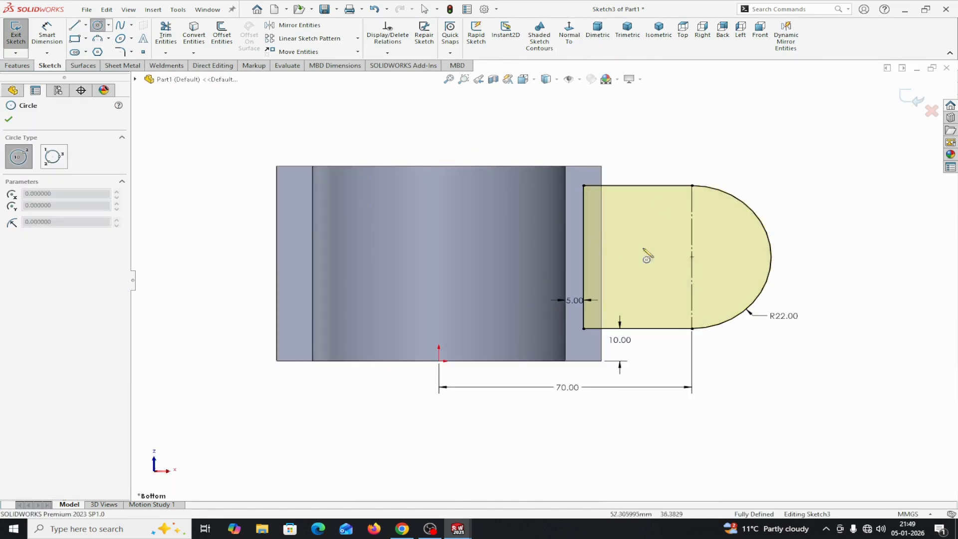
left_click(692, 256)
left_click(709, 240)
right_click(695, 257)
left_click(699, 253)
Step: Set the lug hole's diameter to 12 mm and finish editing the sketch
left_click(47, 31)
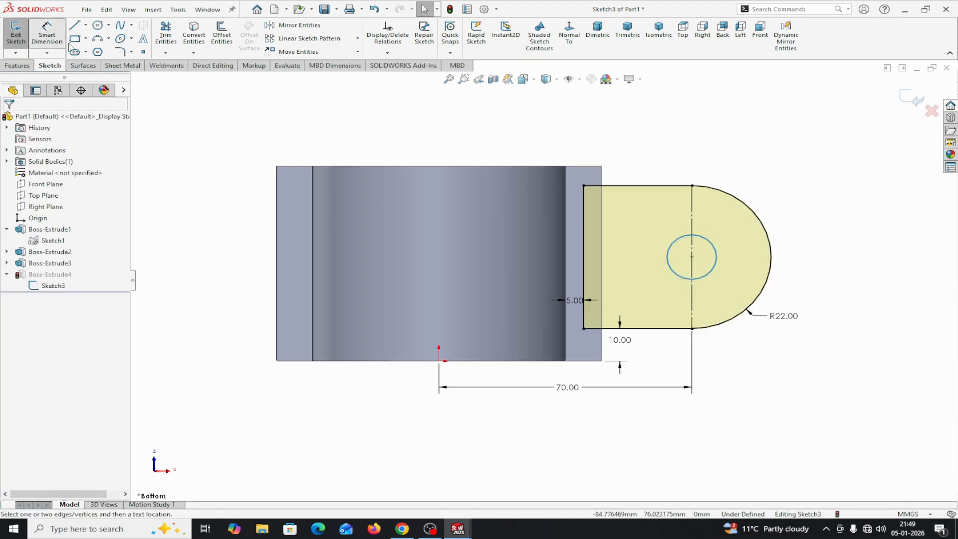
left_click(706, 277)
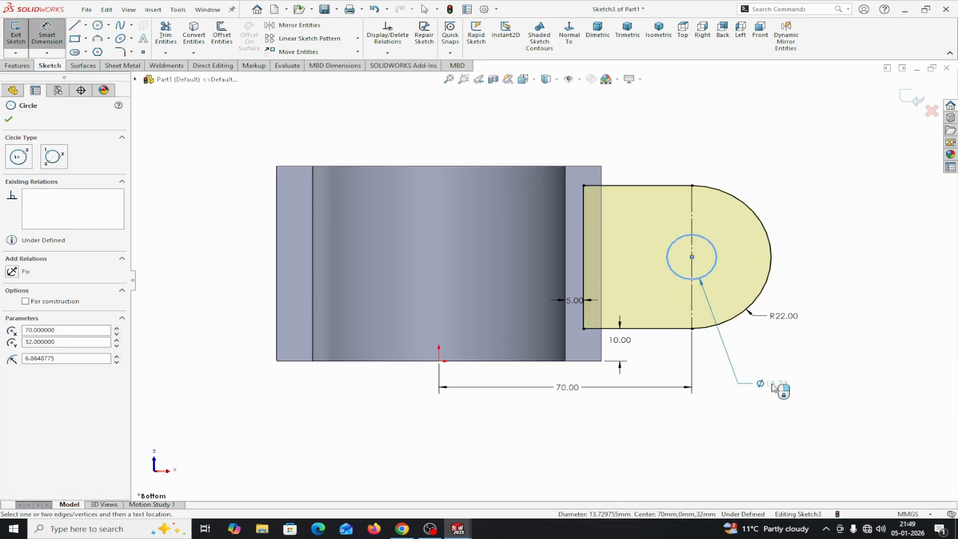
left_click(780, 387)
type("12")
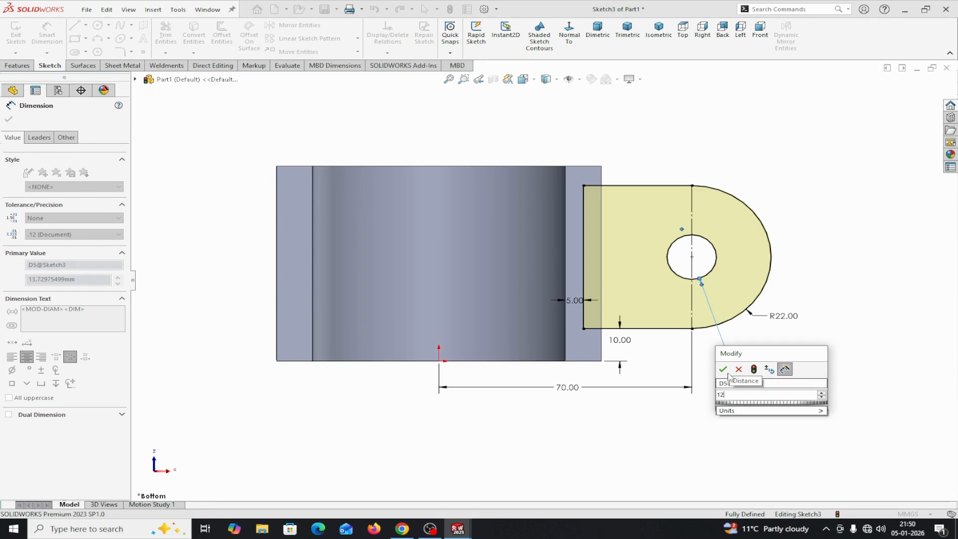
key("Return")
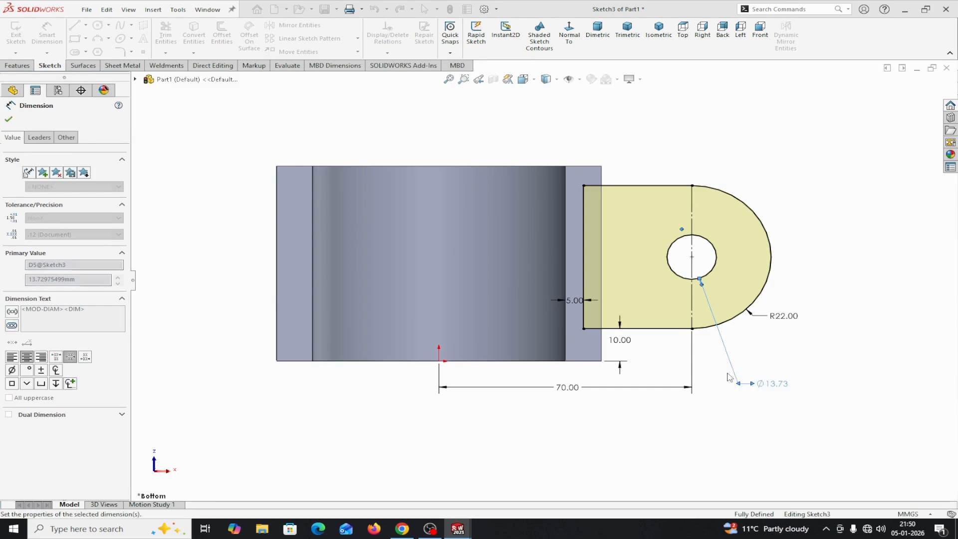
left_click(9, 119)
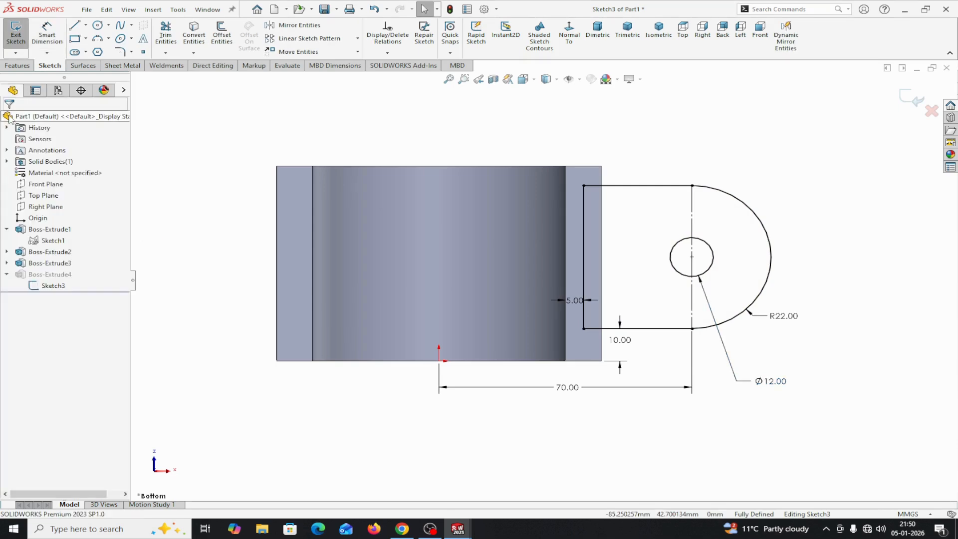
left_click(911, 97)
Step: Fillet the two vertical corner edges where the lug meets the half ring with an 8 mm radius
mouse_move(819, 102)
middle_mouse_down()
mouse_move(811, 158)
mouse_move(763, 224)
mouse_move(665, 223)
mouse_move(616, 164)
mouse_move(698, 130)
mouse_move(763, 152)
mouse_move(779, 188)
mouse_move(699, 229)
mouse_move(709, 229)
mouse_move(735, 223)
mouse_move(792, 154)
mouse_move(680, 178)
mouse_move(701, 179)
middle_mouse_up()
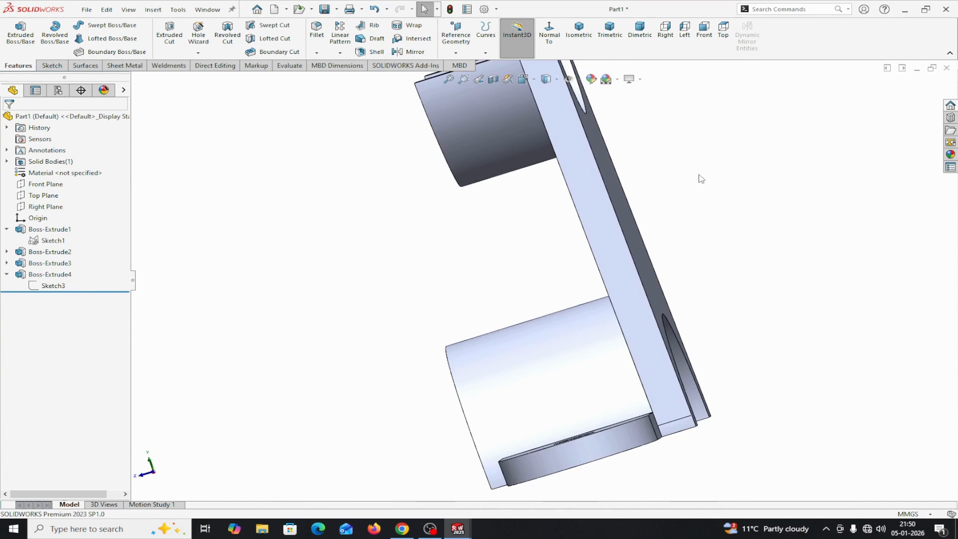
left_click(316, 29)
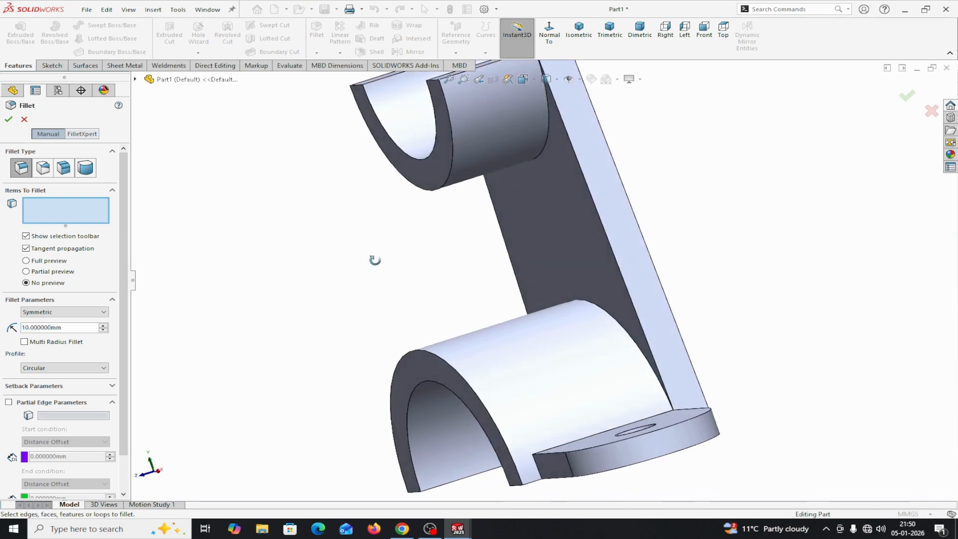
double_click(61, 331)
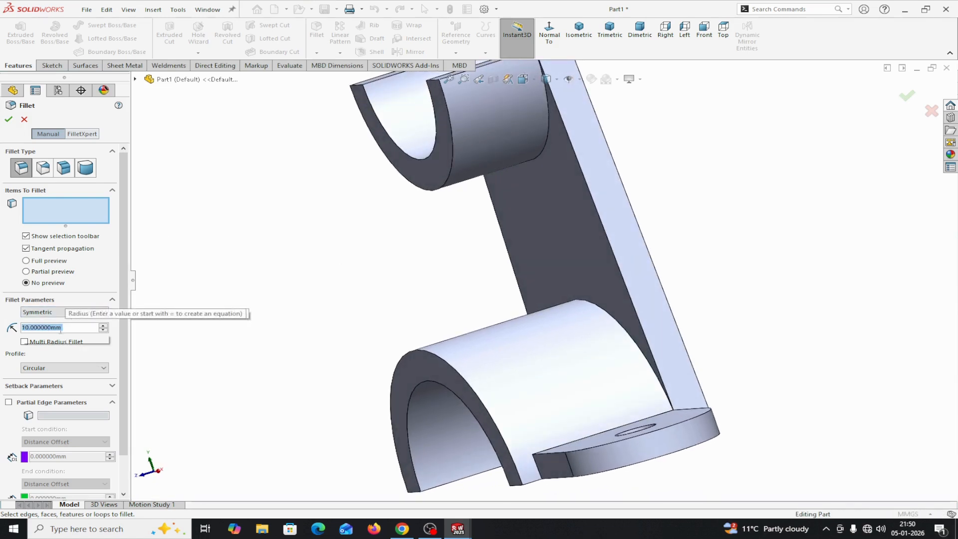
type("8")
key("Return")
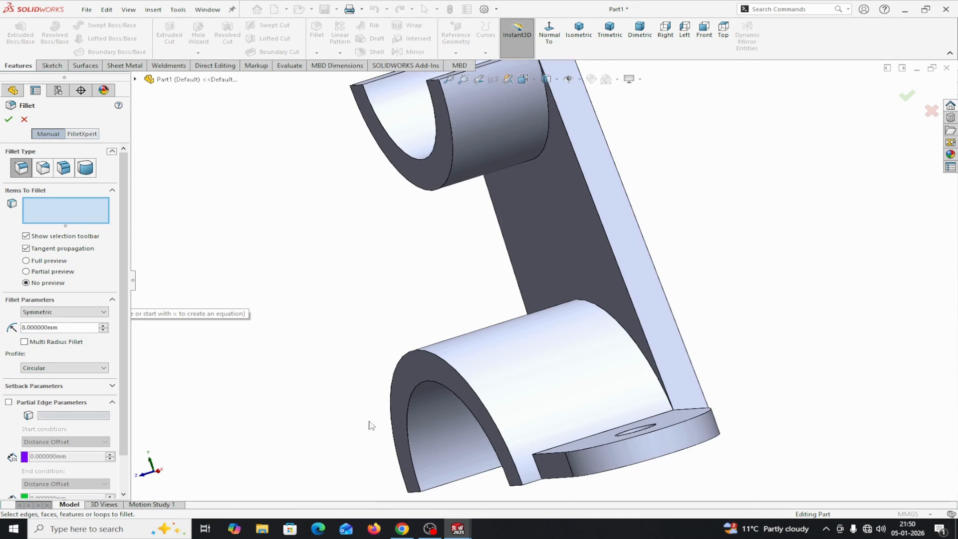
left_click(538, 469)
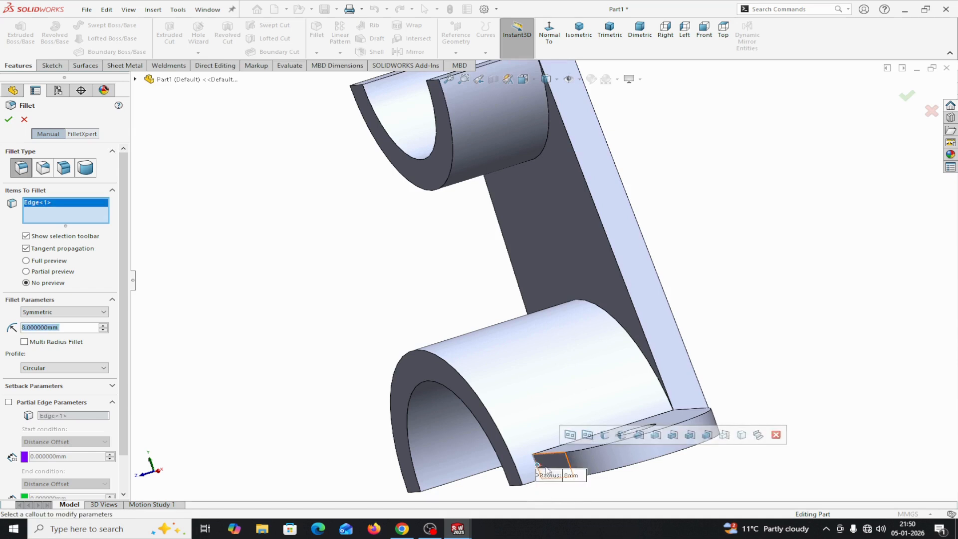
middle_click_drag(738, 433, 761, 461)
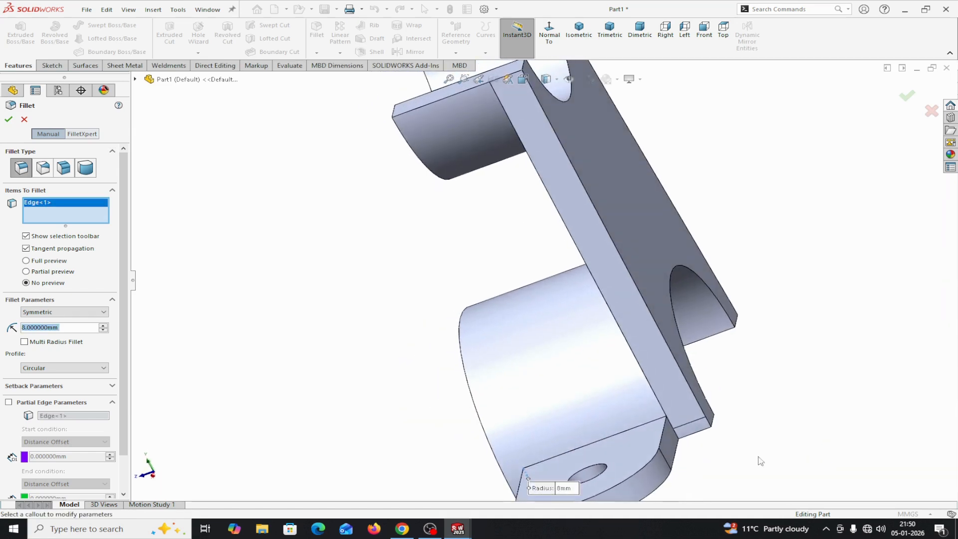
left_click(673, 428)
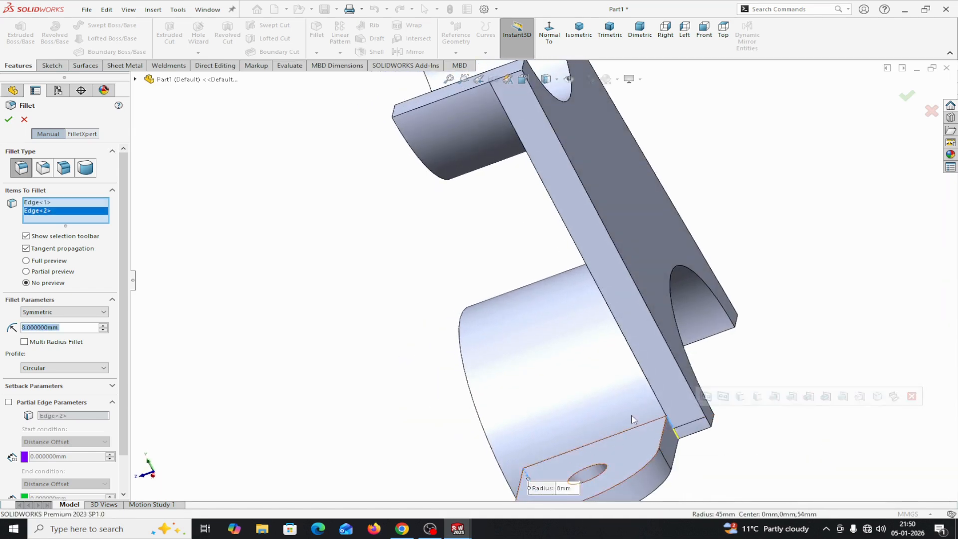
left_click(9, 121)
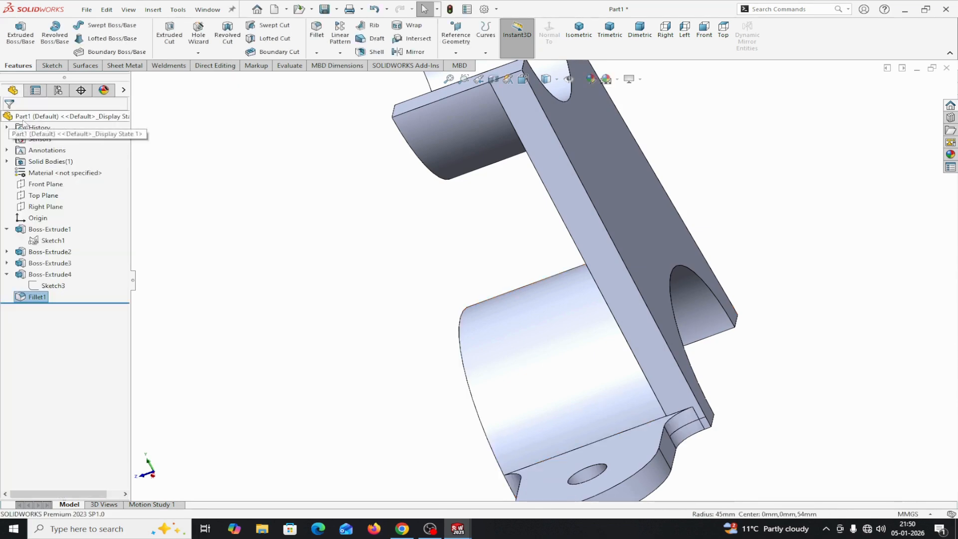
middle_click_drag(784, 322, 881, 272)
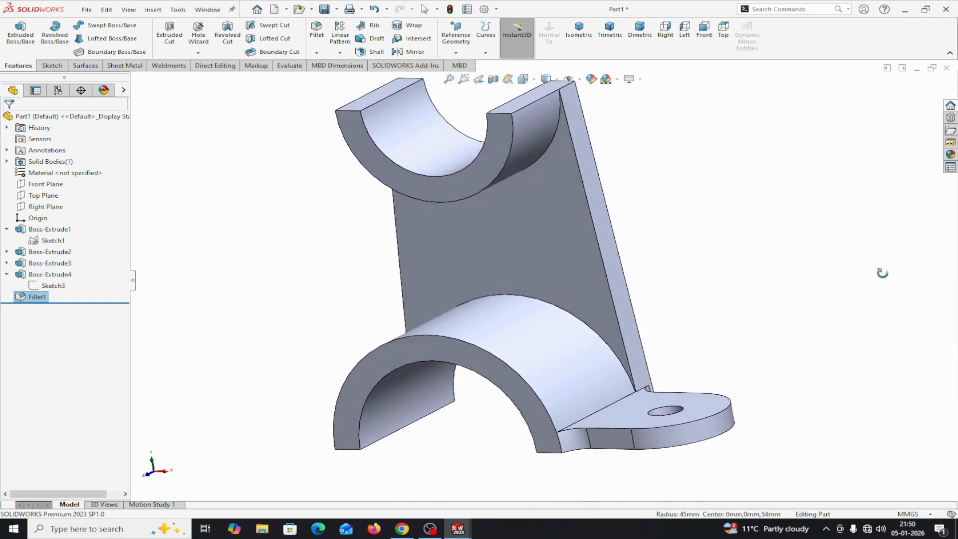
right_click(33, 278)
left_click(41, 244)
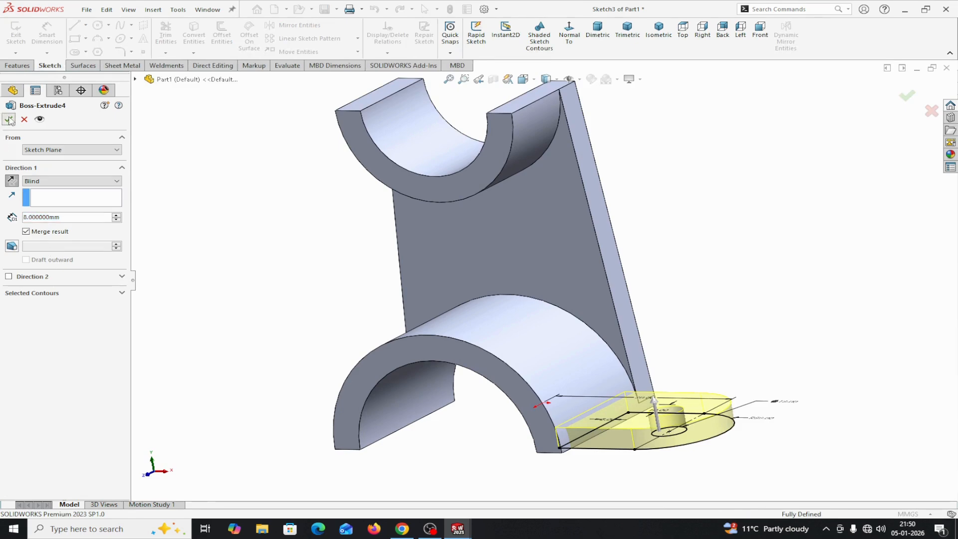
left_click(8, 120)
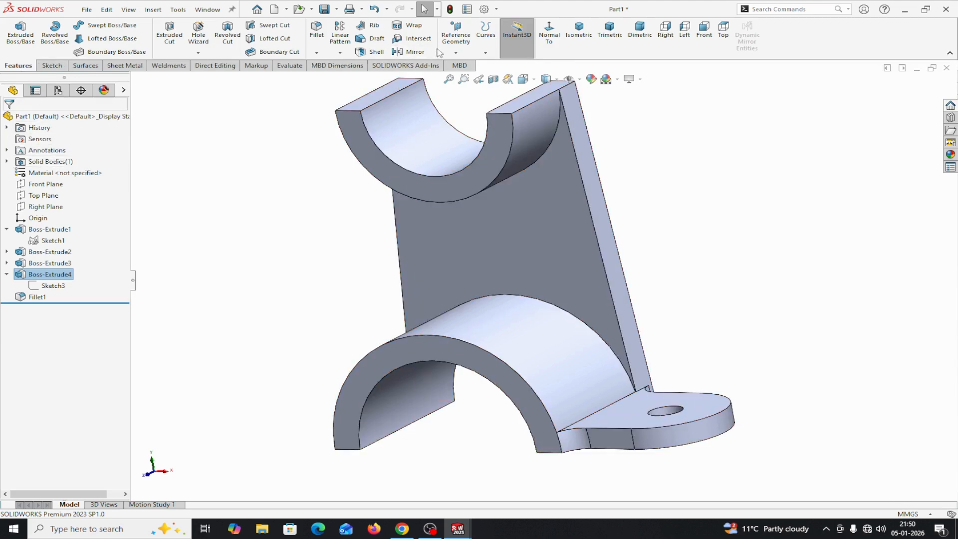
Step: Mirror the lug extrusion and its fillets about the Right Plane
left_click(409, 51)
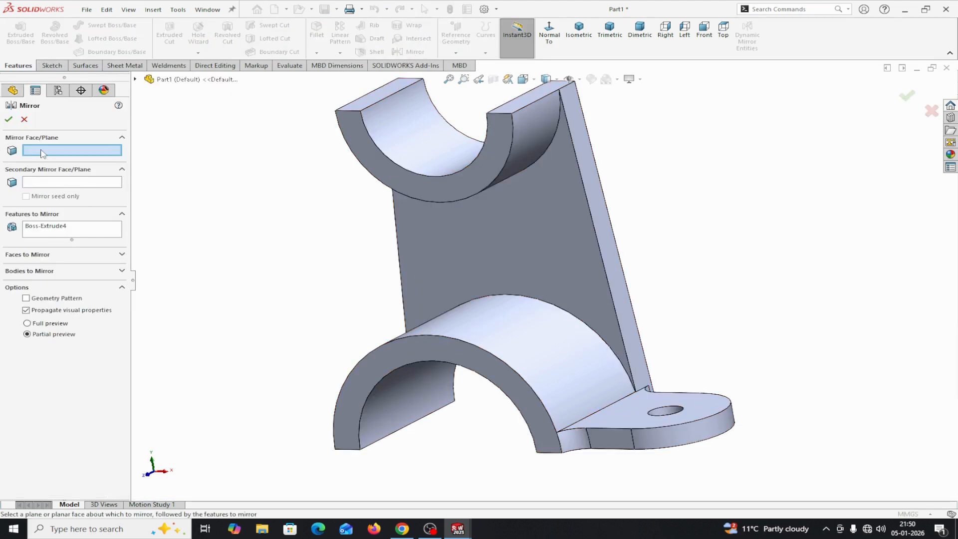
left_click(135, 80)
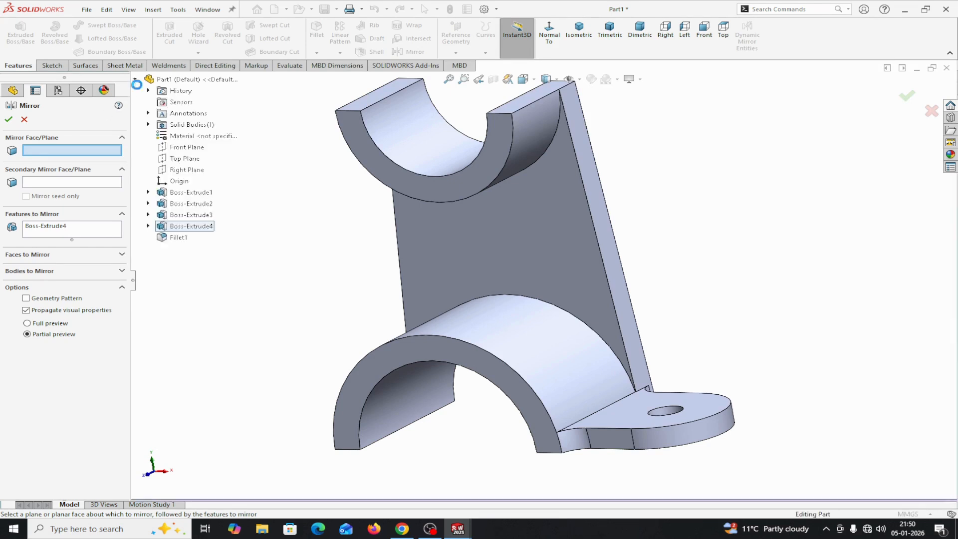
left_click(186, 169)
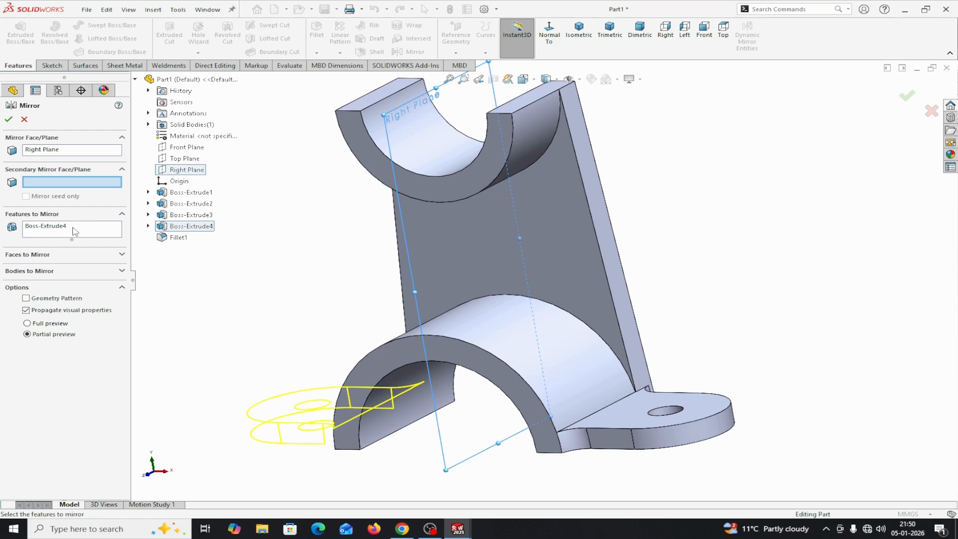
middle_click_drag(164, 288, 200, 291)
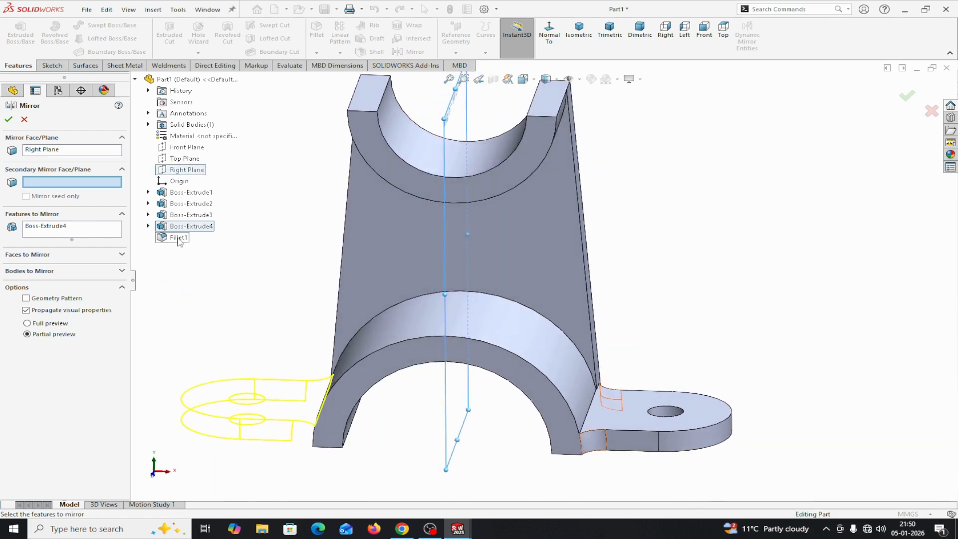
left_click(47, 235)
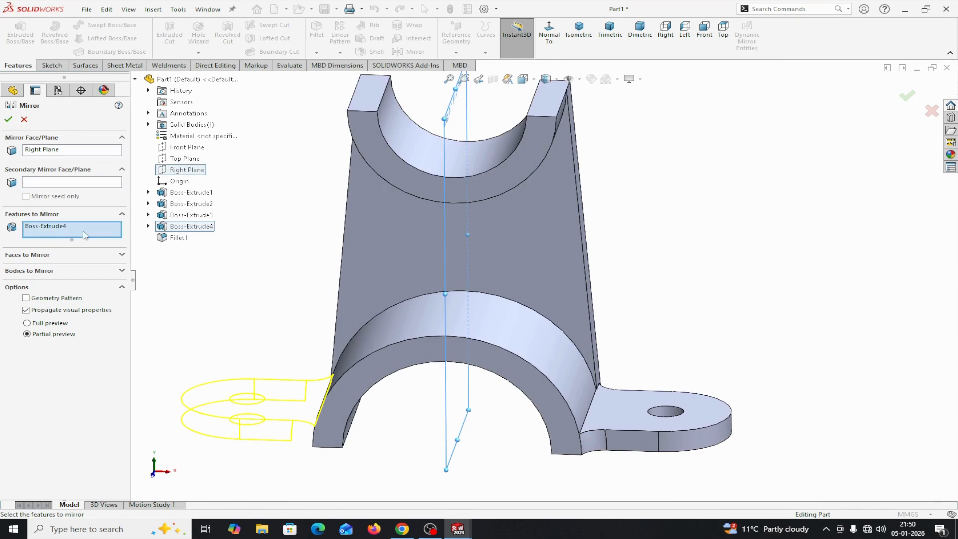
left_click(171, 237)
left_click(9, 121)
middle_click_drag(219, 262, 172, 222)
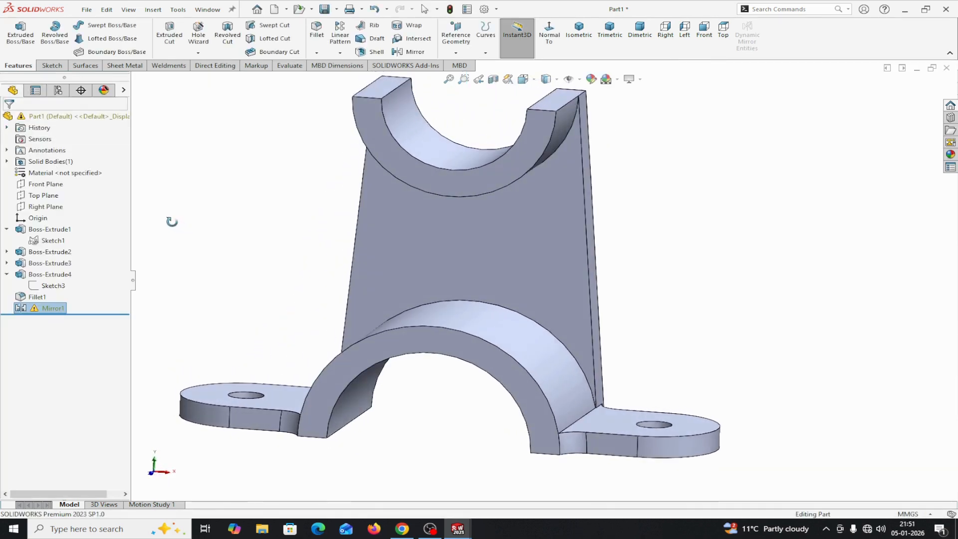
Step: Switch to the exercise drawing and examine the central rib's dimensions in the front view
mouse_move(461, 530)
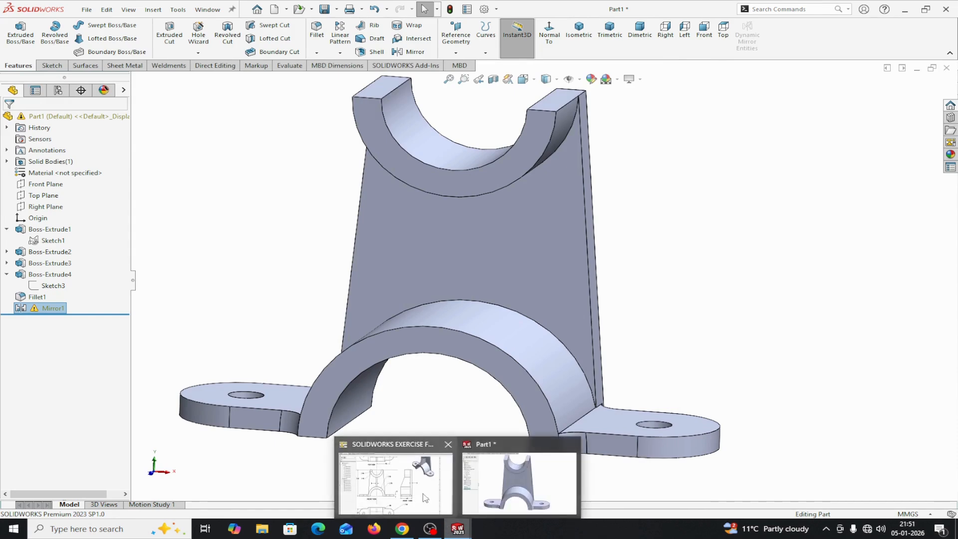
left_click(428, 497)
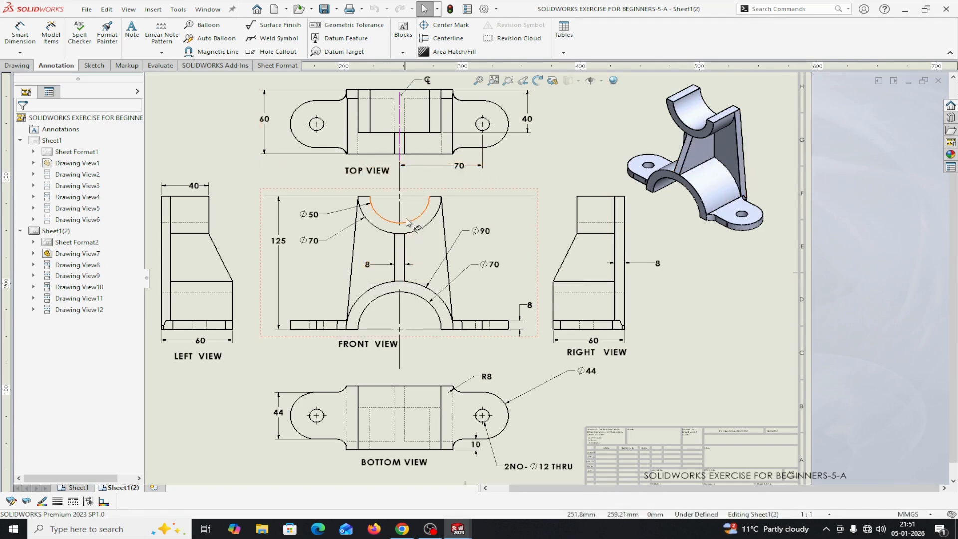
scroll(409, 140, "up", 2)
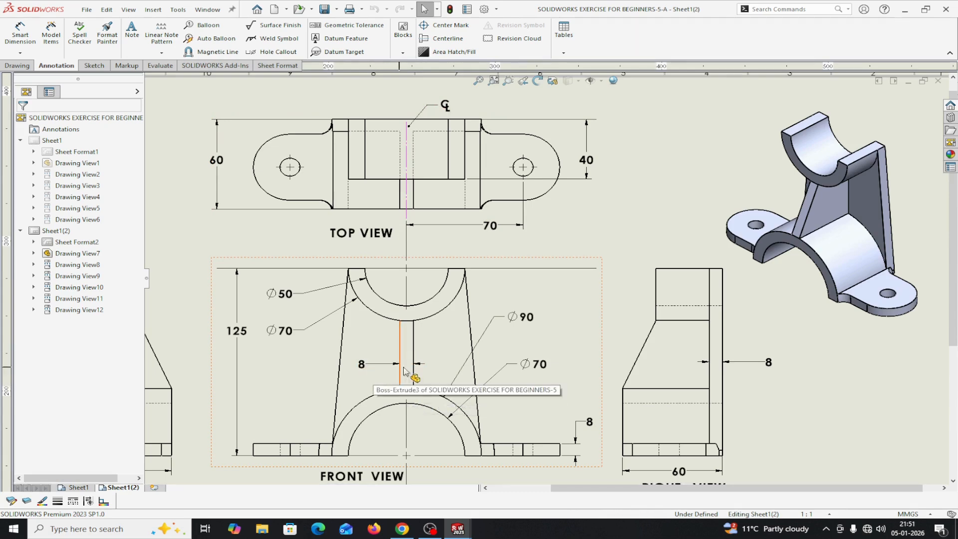
Step: Review the remaining drawing views, switch back to the part and start a sketch on the Right Plane
scroll(524, 372, "down", 4)
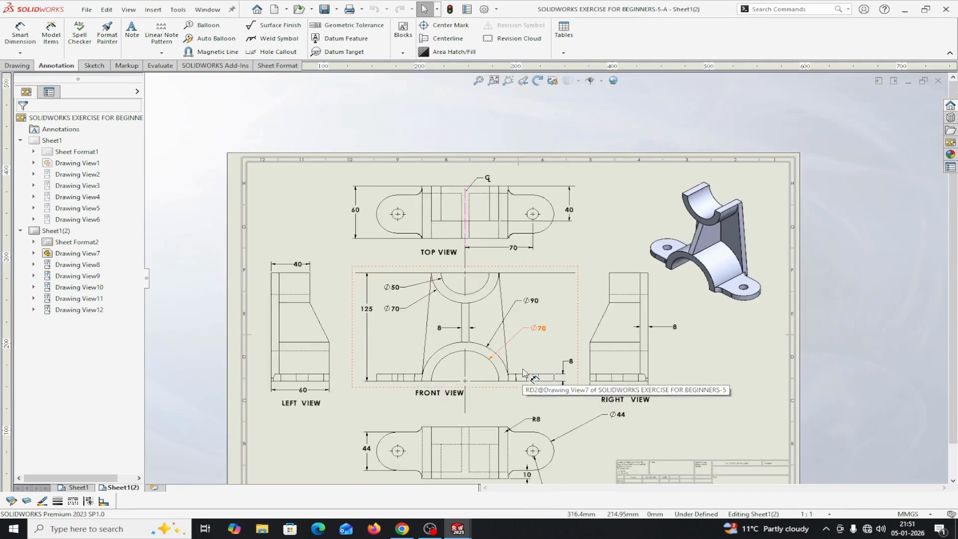
scroll(525, 372, "up", 2)
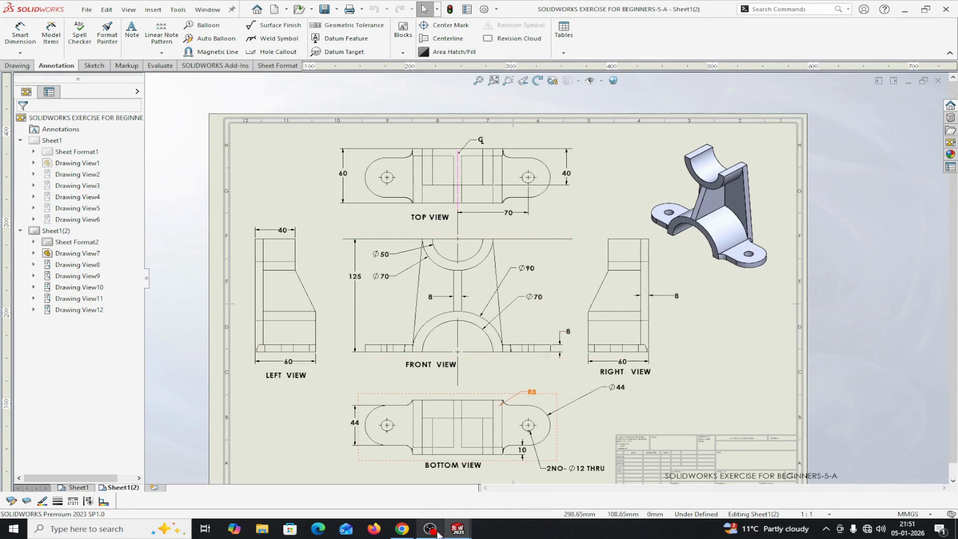
mouse_move(456, 528)
left_click(488, 487)
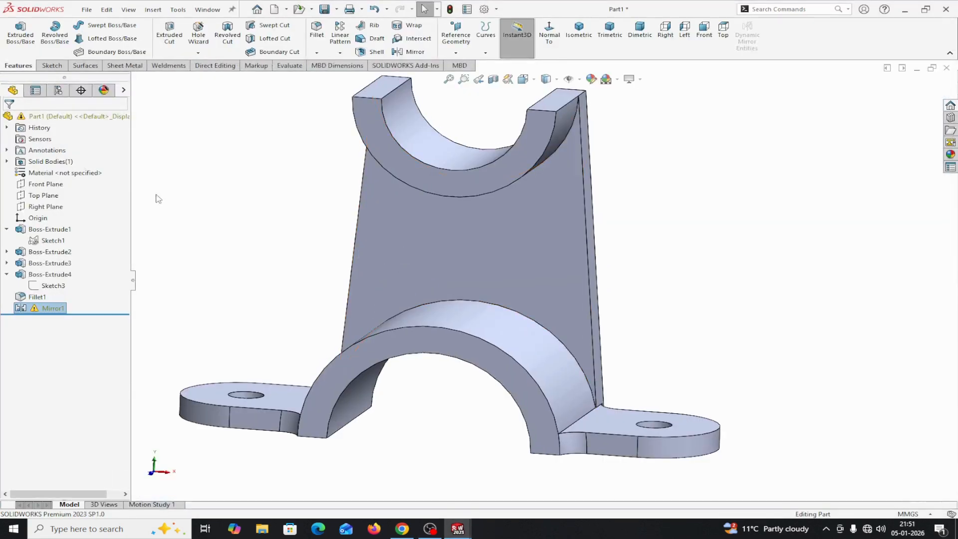
left_click(45, 208)
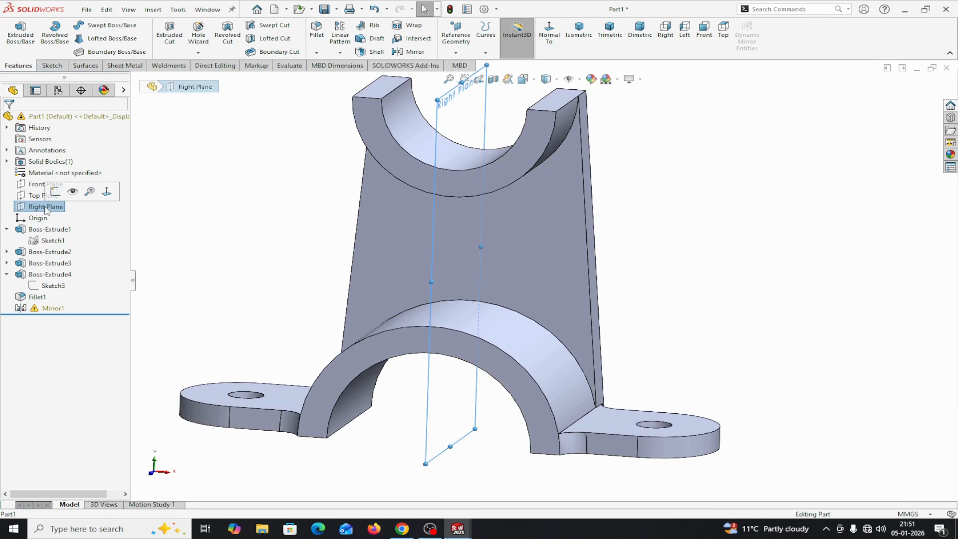
left_click(55, 193)
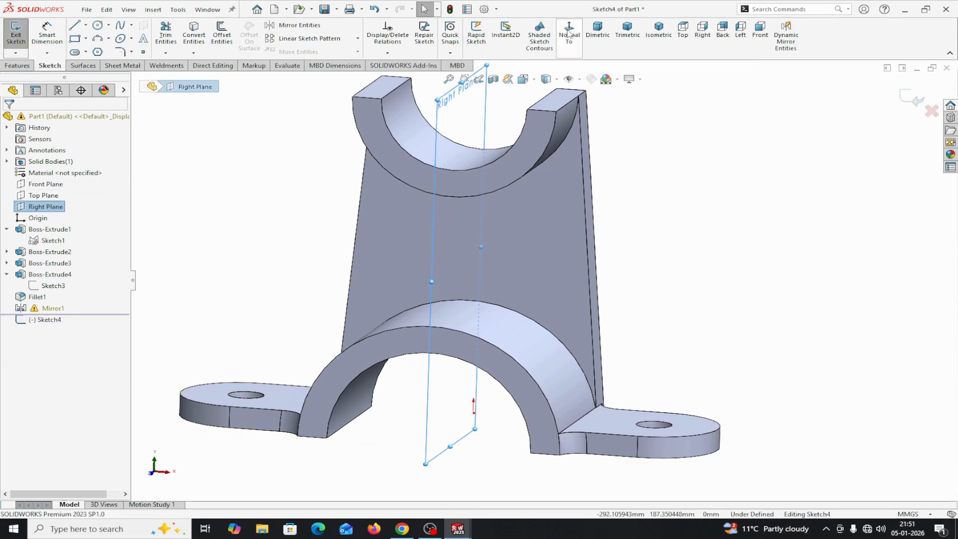
Step: Convert the front outer circular edges of the upper and lower half rings into entities of the Right Plane sketch
left_click(703, 30)
middle_click_drag(757, 185, 773, 186)
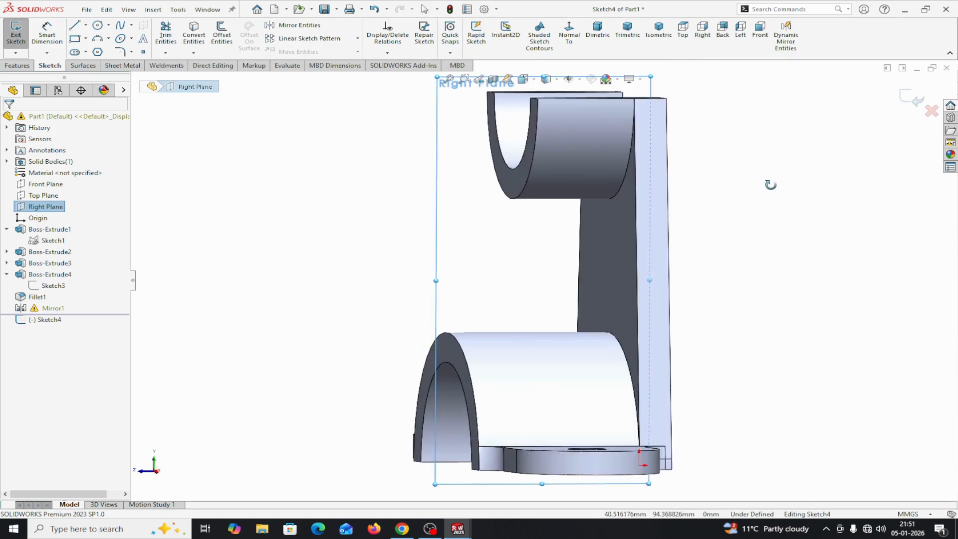
left_click(521, 199)
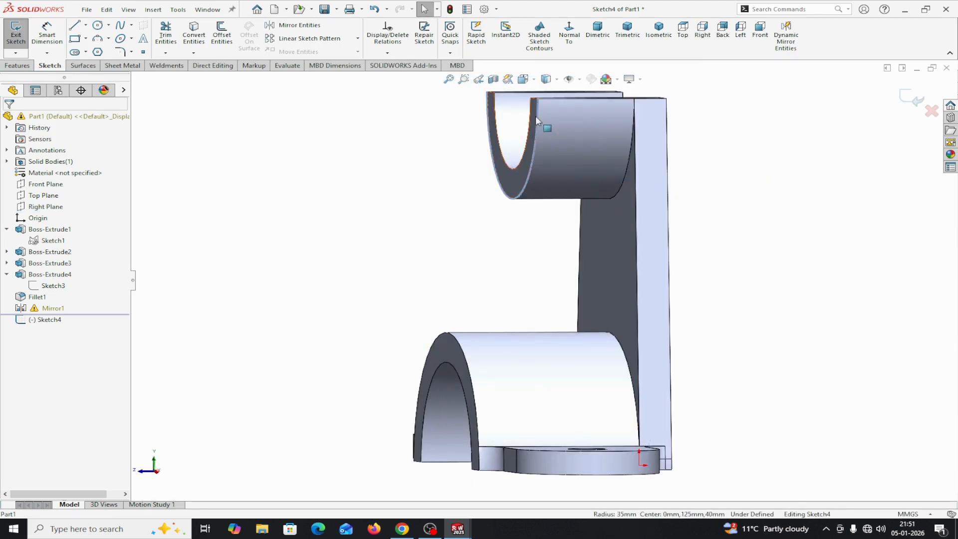
left_click(193, 34)
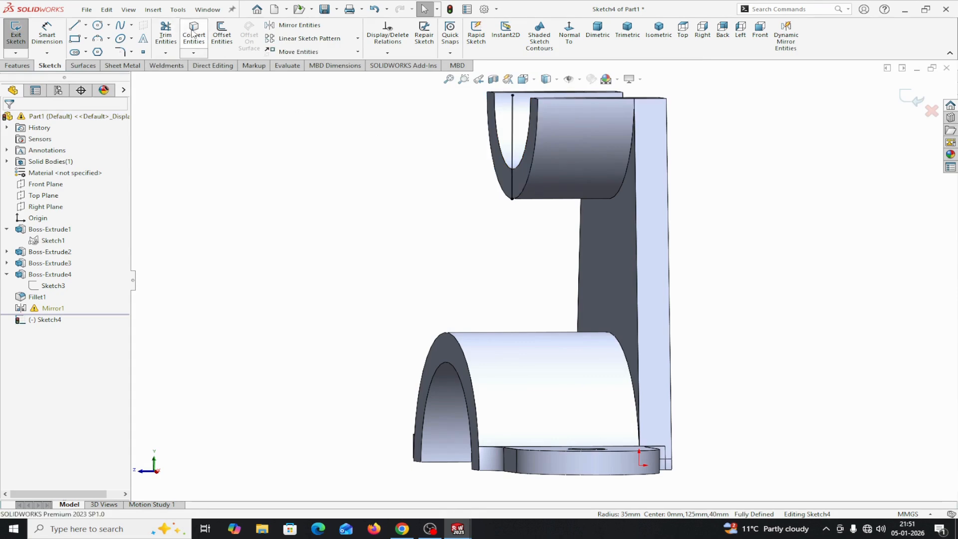
left_click(455, 339)
left_click(194, 34)
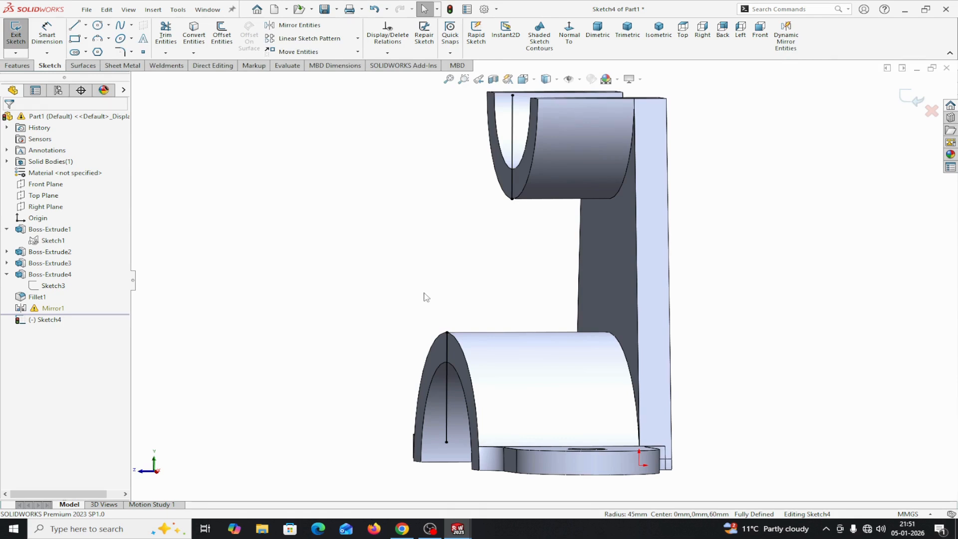
Step: Draw a sloped line joining the lower end of the upper converted line to the upper end of the lower one
left_click(571, 52)
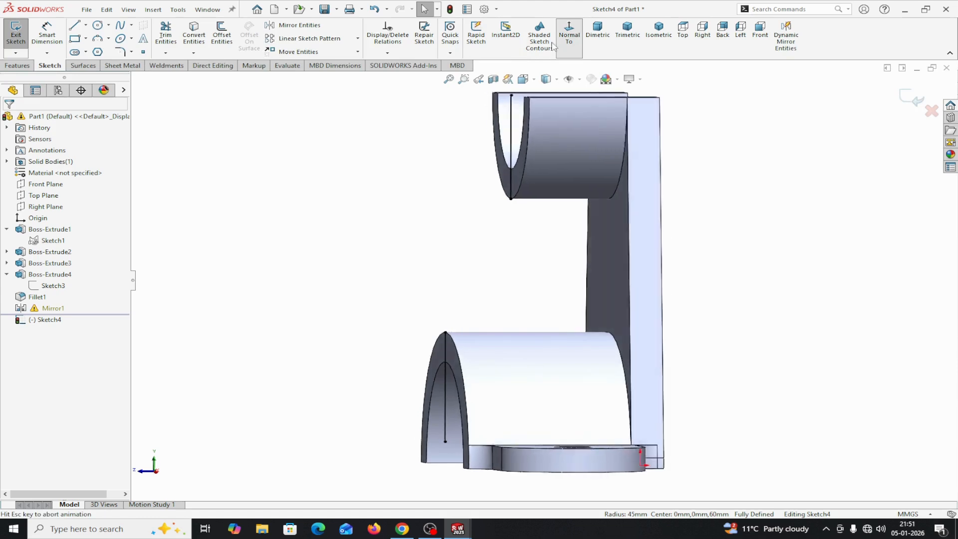
left_click(75, 26)
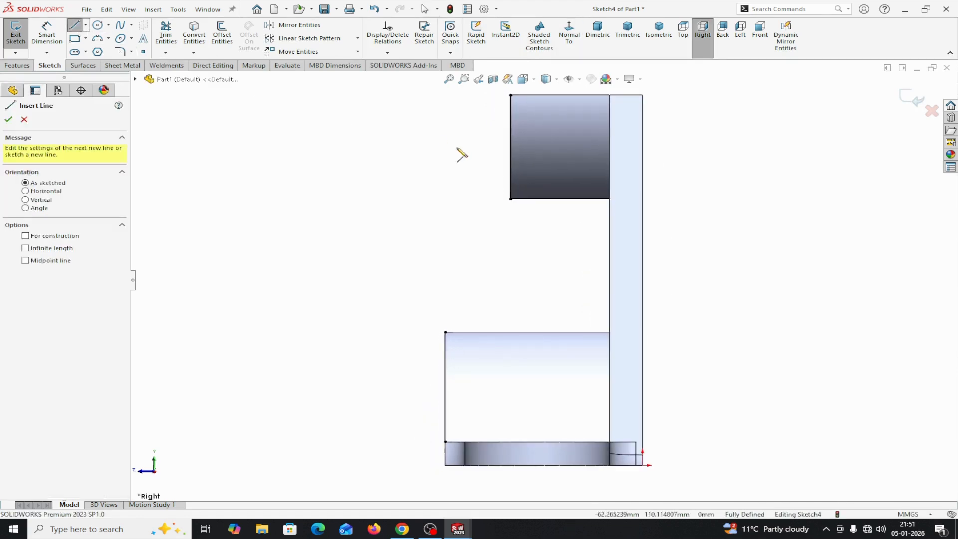
left_click(510, 198)
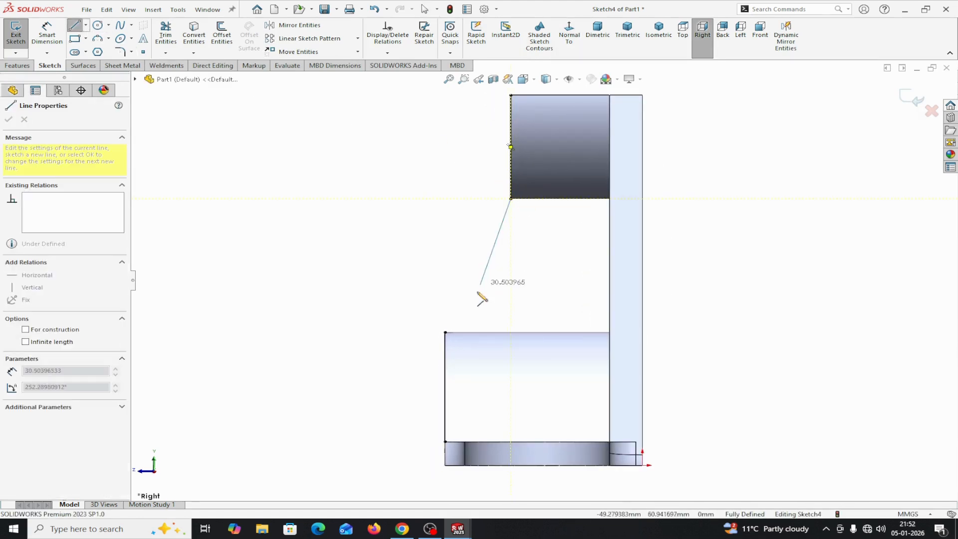
left_click(445, 332)
right_click(446, 335)
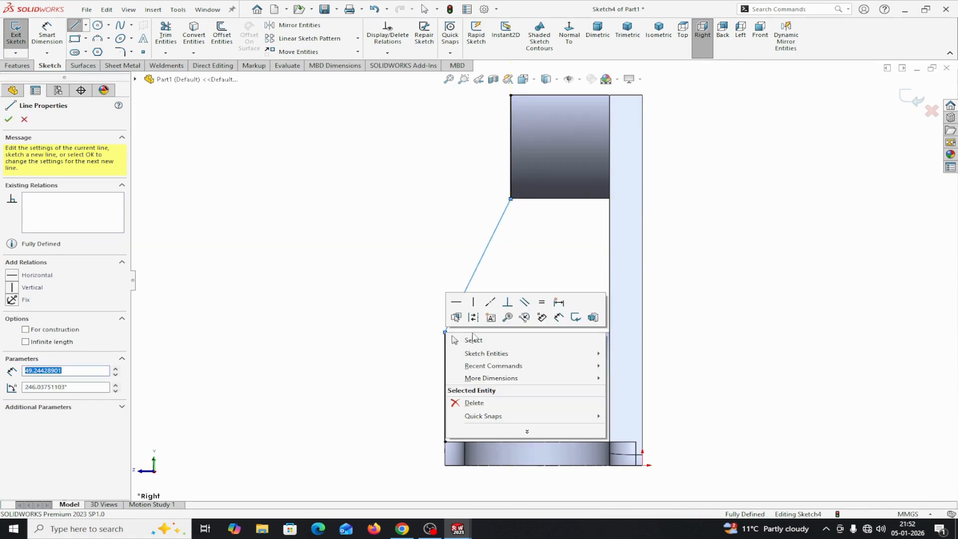
left_click(474, 338)
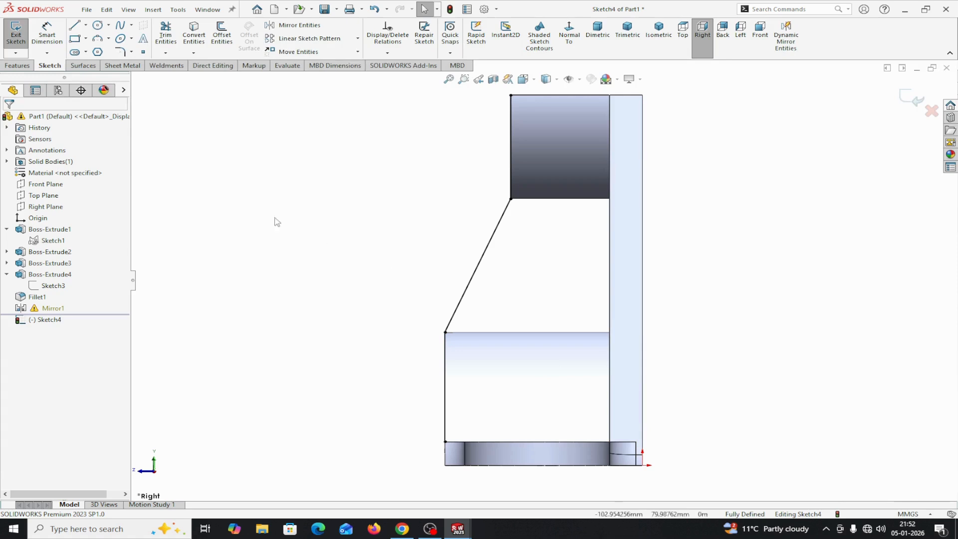
Step: Start a Rib feature from the sketch profile and set its thickness to 8 mm
left_click(24, 66)
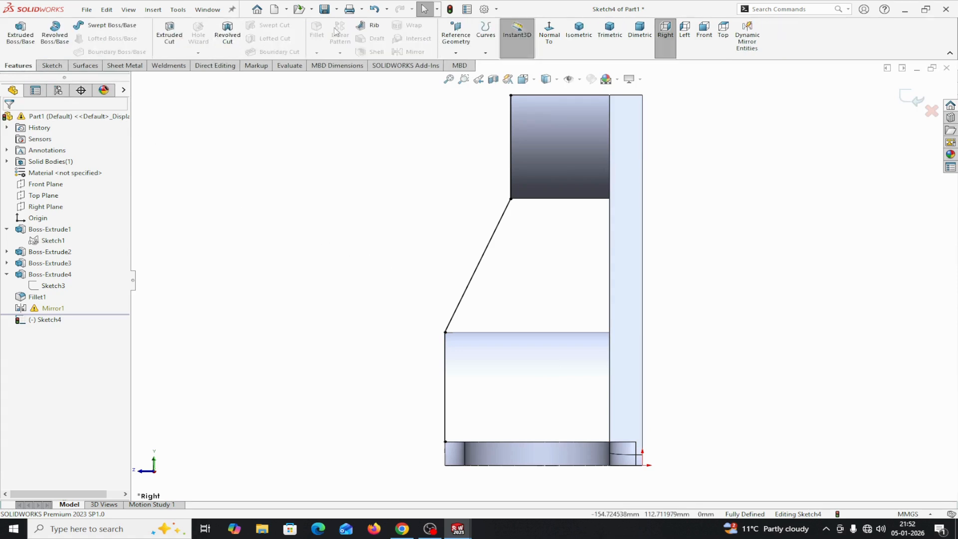
left_click(373, 28)
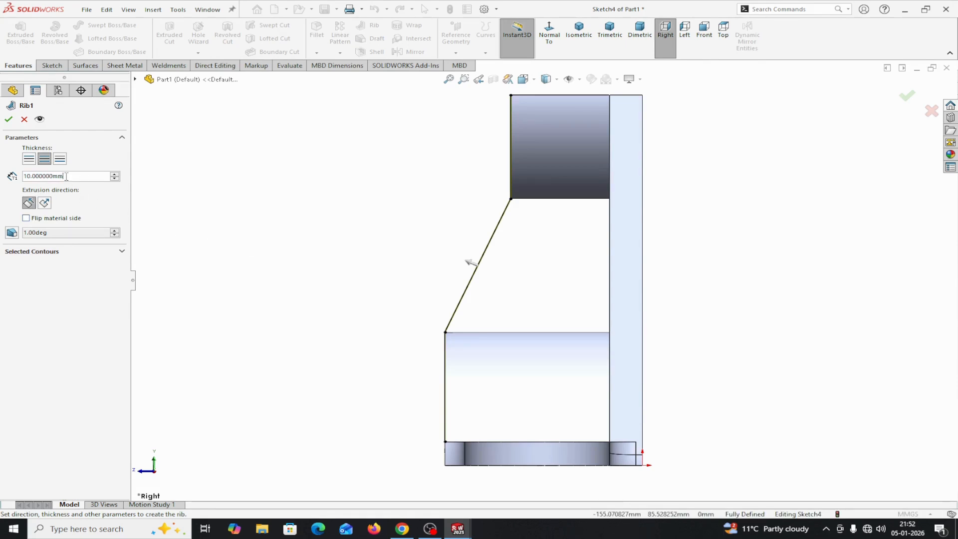
left_click(31, 176)
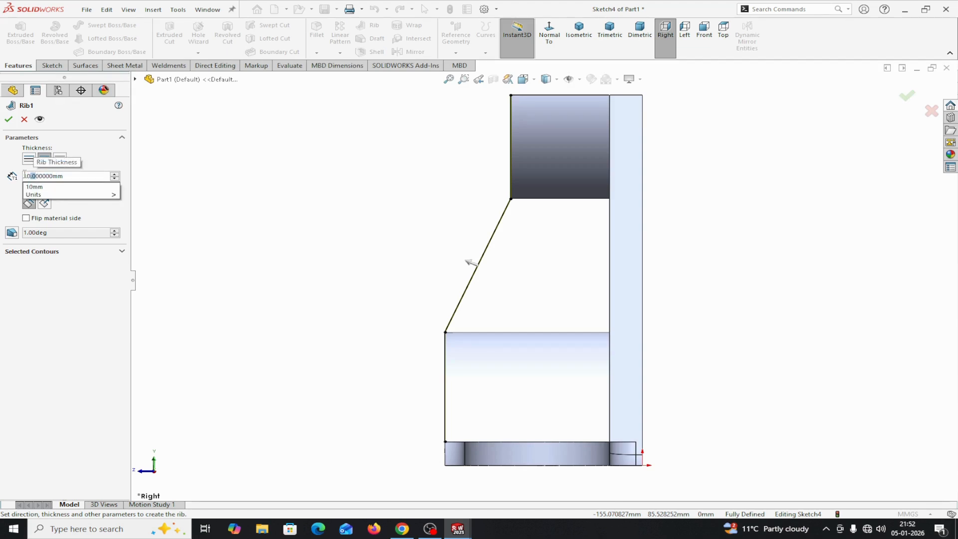
double_click(66, 176)
type("8")
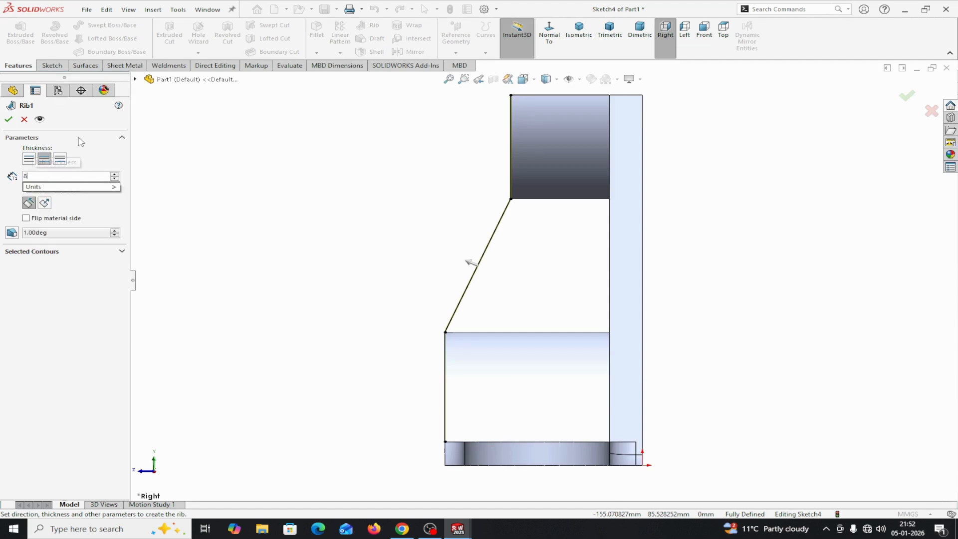
key("Return")
Step: Flip the rib's material side toward the back plate, apply the thickness to both sides of the sketch and create the rib
middle_click_drag(230, 199, 340, 237)
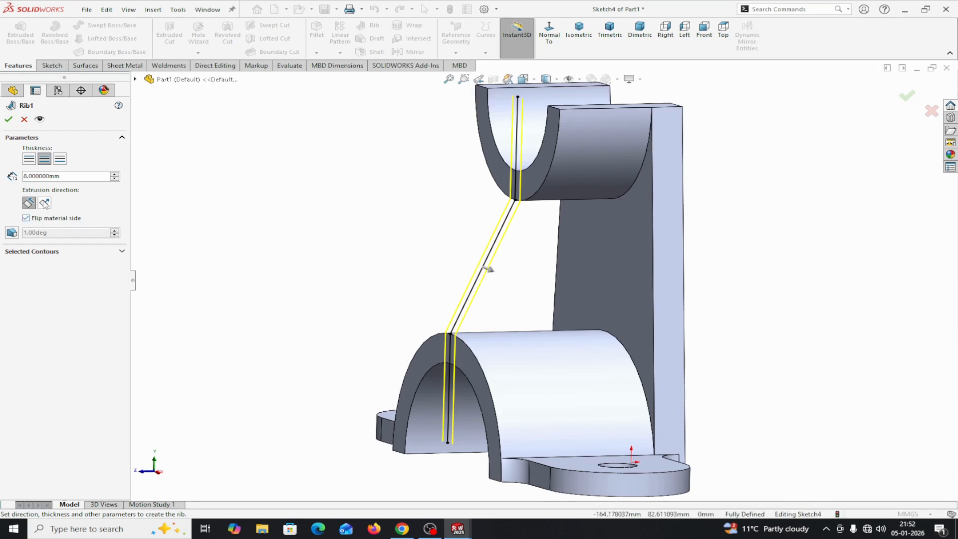
left_click(28, 159)
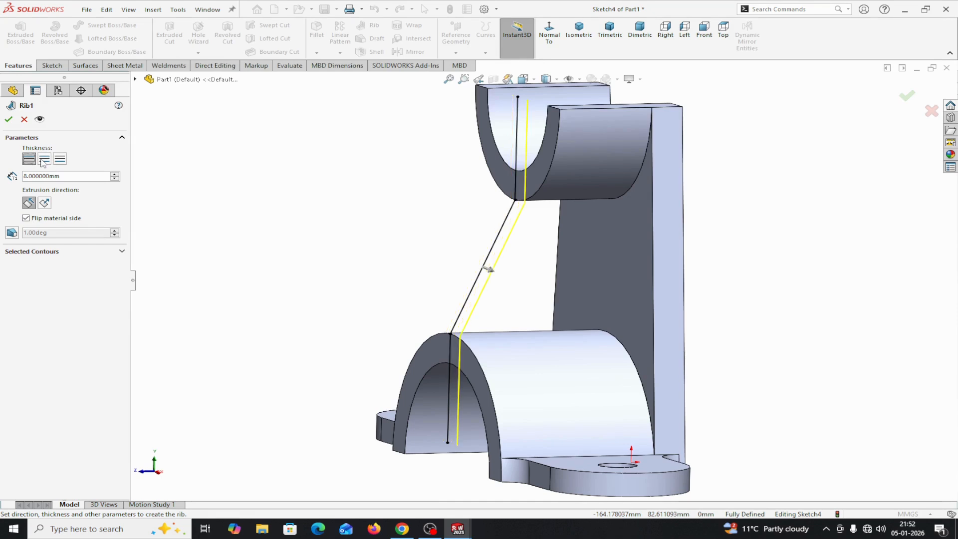
left_click(59, 160)
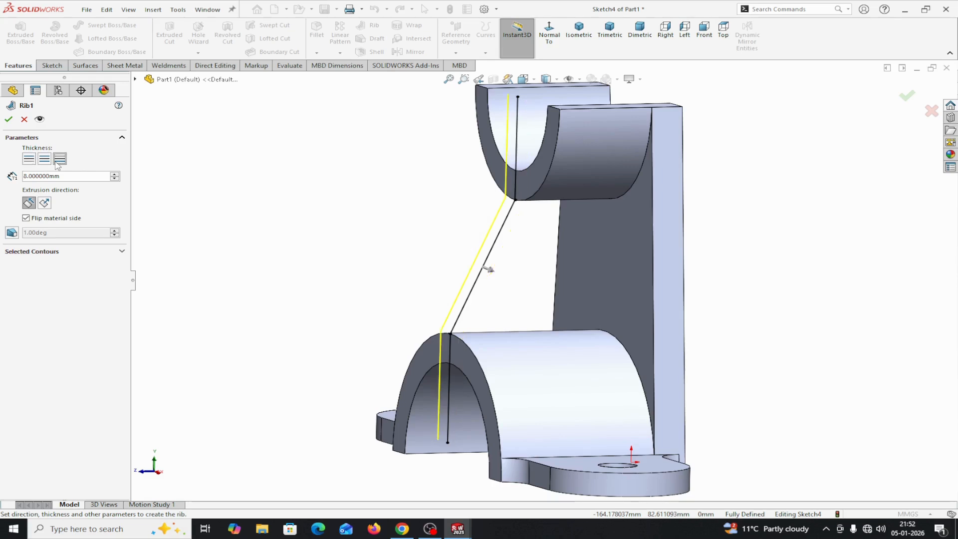
left_click(45, 161)
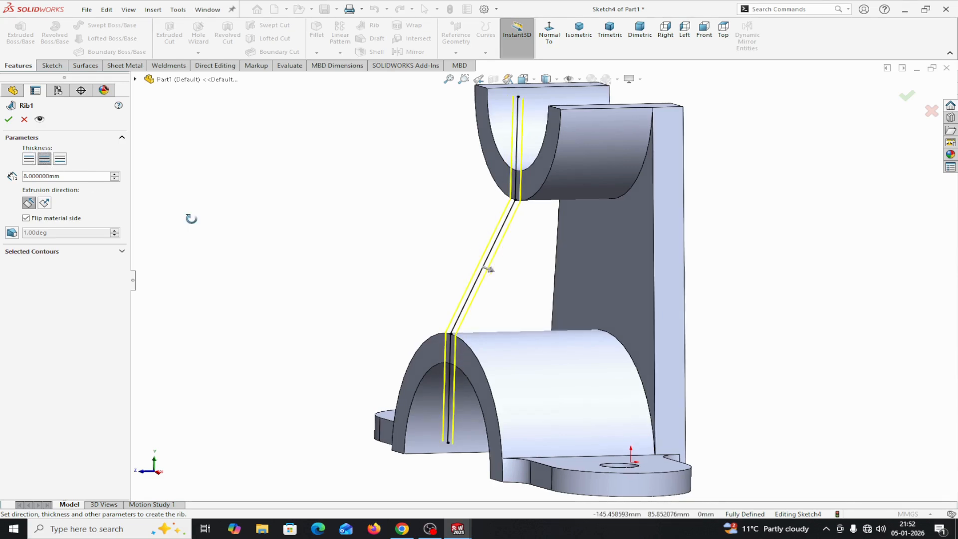
middle_click_drag(251, 223, 263, 225)
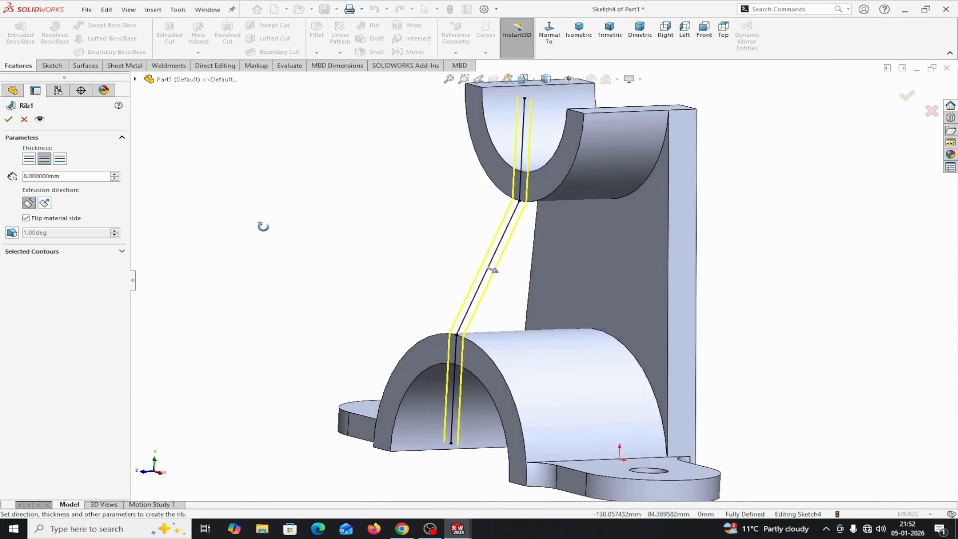
left_click(8, 120)
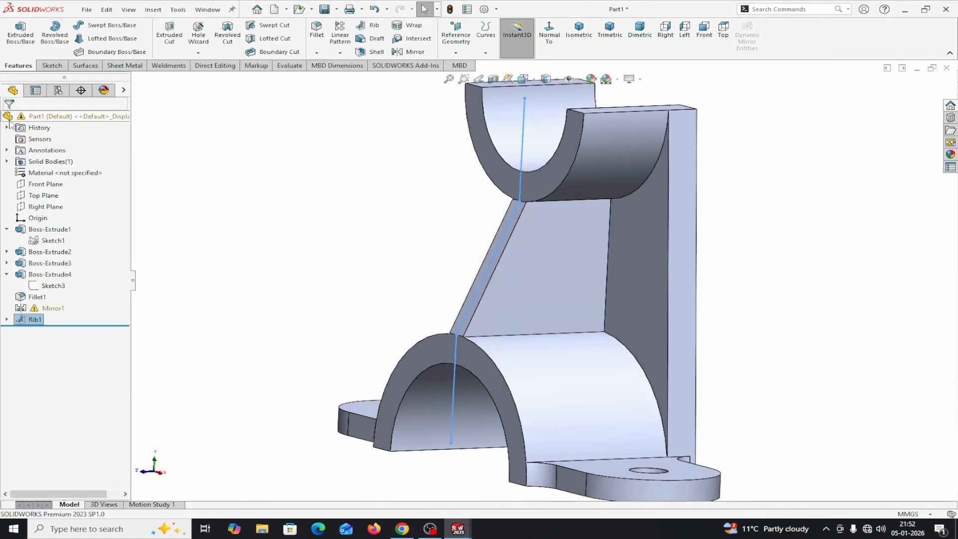
left_click(9, 120)
Step: Measure the distance between the two sloped front edges of the rib
middle_click_drag(251, 200, 295, 201)
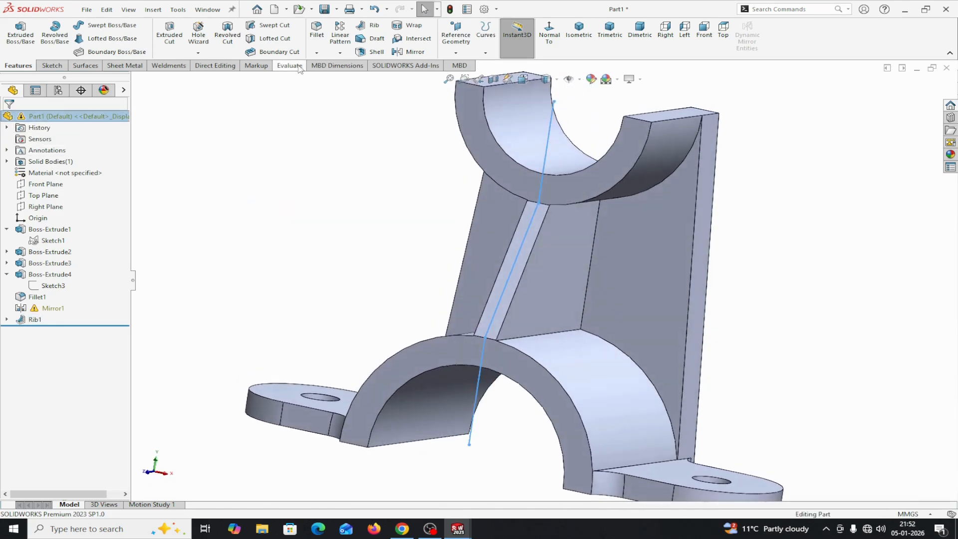
left_click(299, 68)
left_click(88, 34)
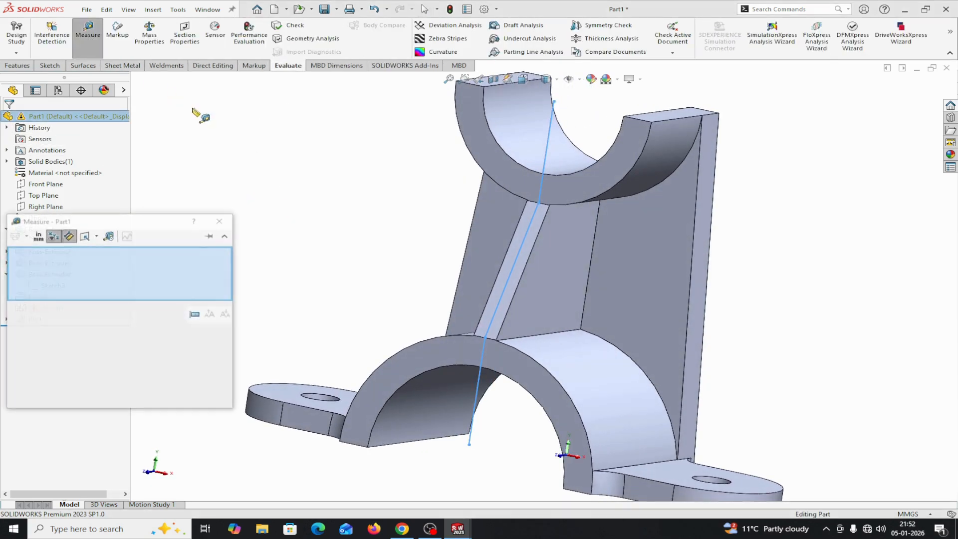
left_click(508, 313)
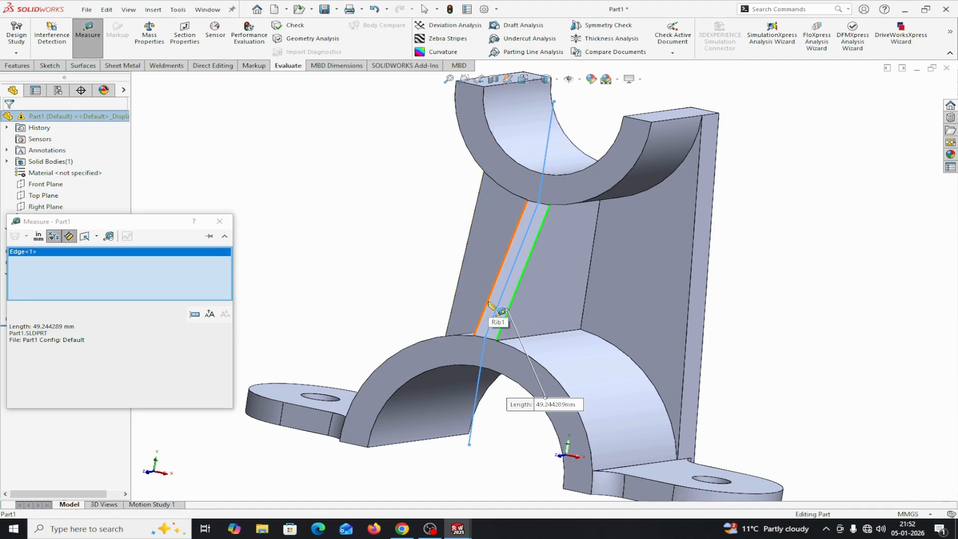
left_click(490, 300)
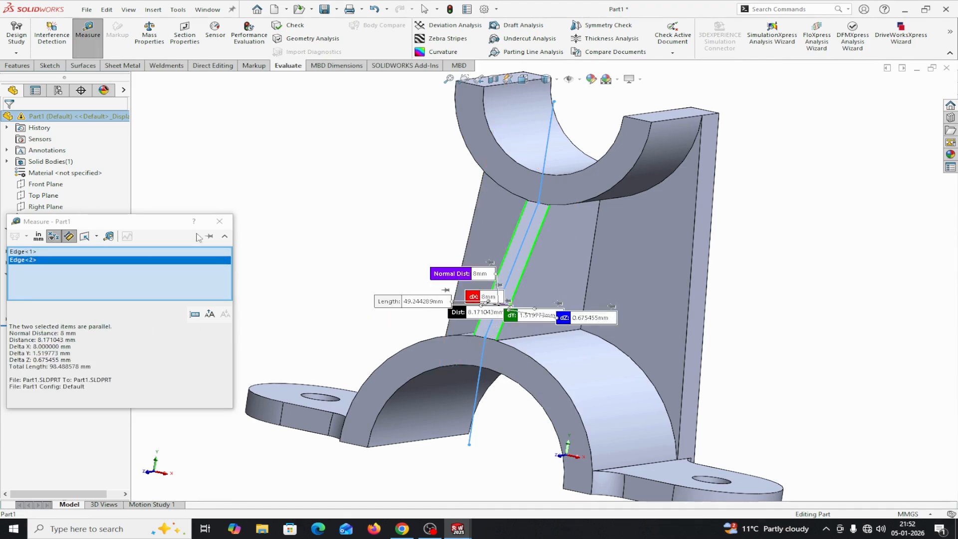
left_click(220, 221)
Step: Clear the previous measurement selections and measure the radius of the fillet face between the half ring and the lug
key("z")
key("z")
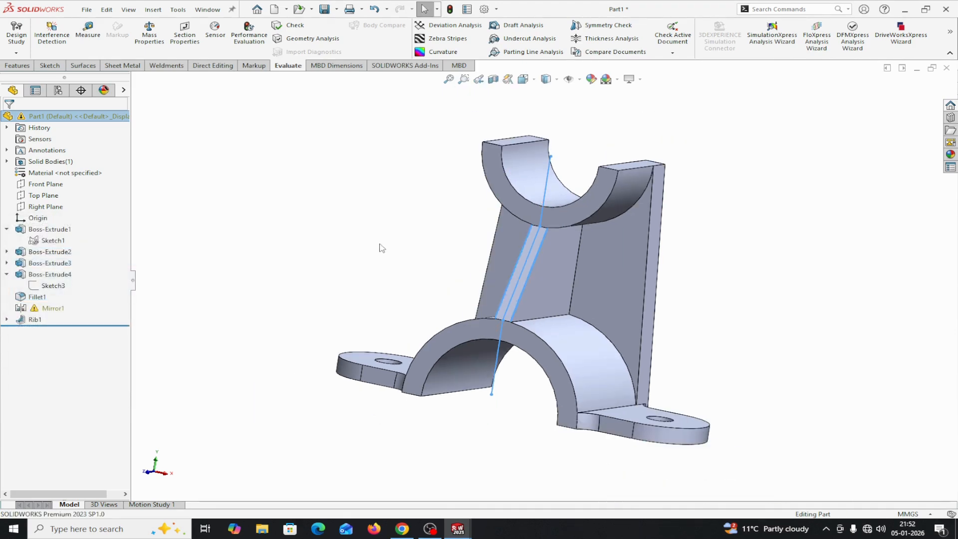
left_click(88, 35)
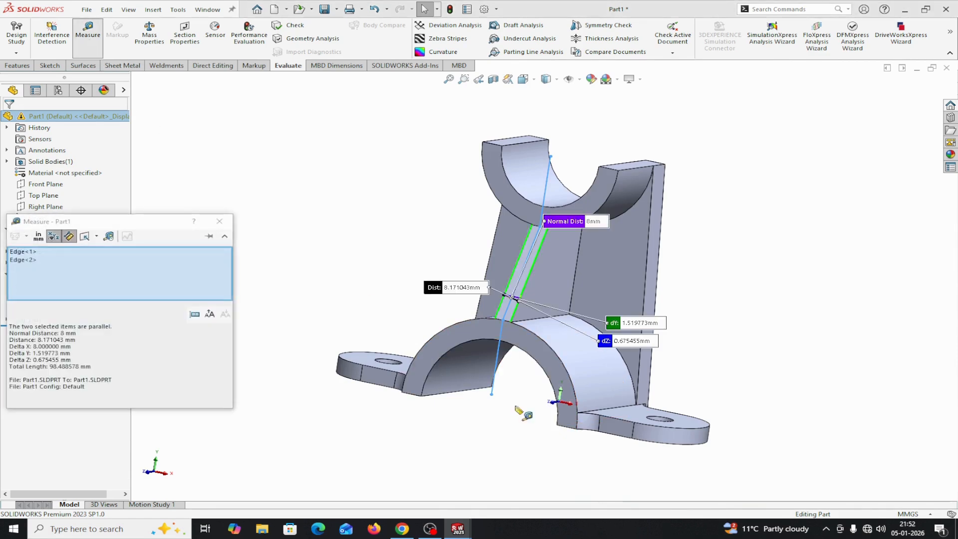
left_click(588, 422)
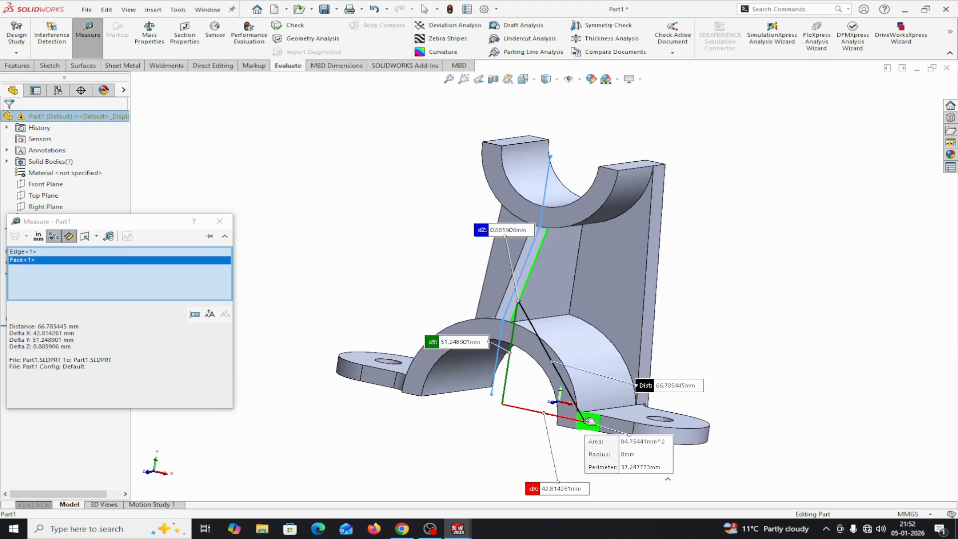
right_click(114, 252)
left_click(142, 273)
right_click(134, 271)
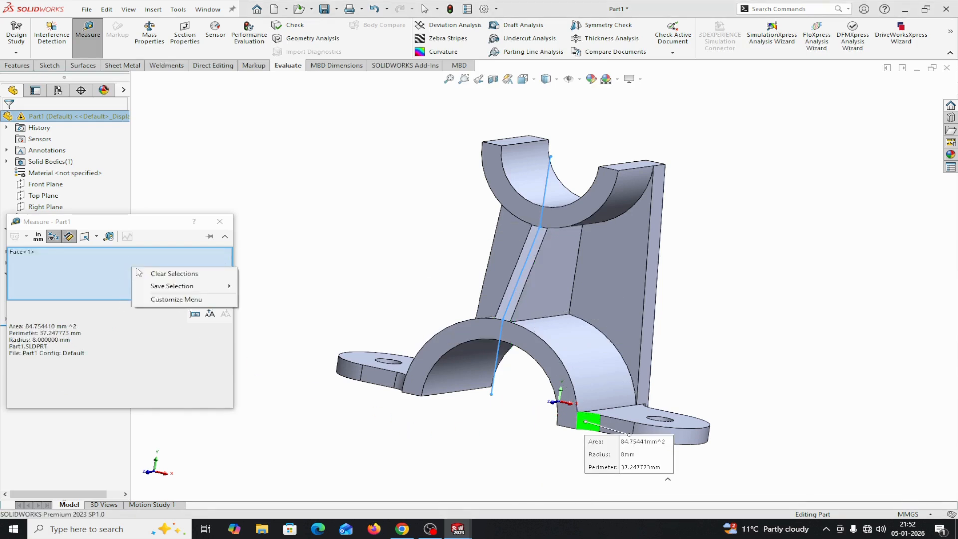
left_click(174, 273)
left_click(589, 422)
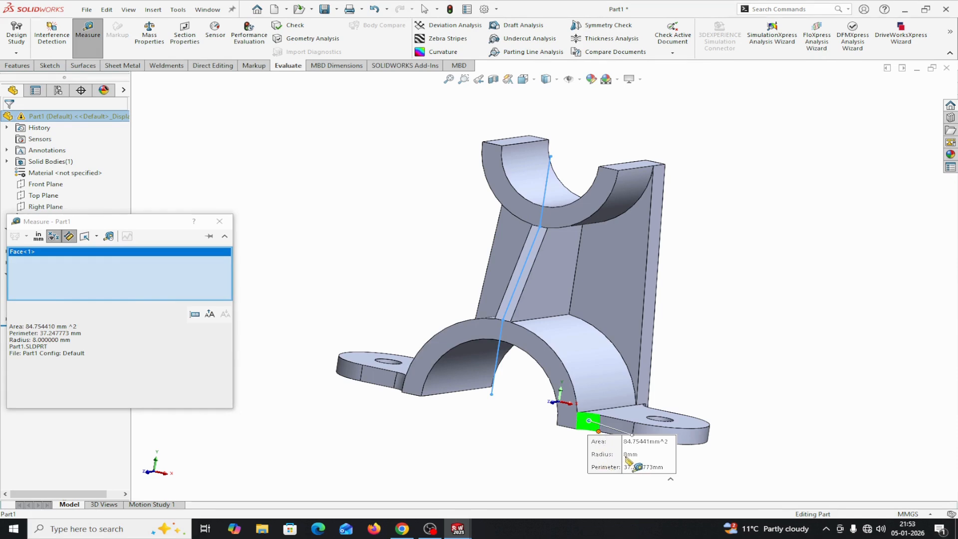
left_click(220, 221)
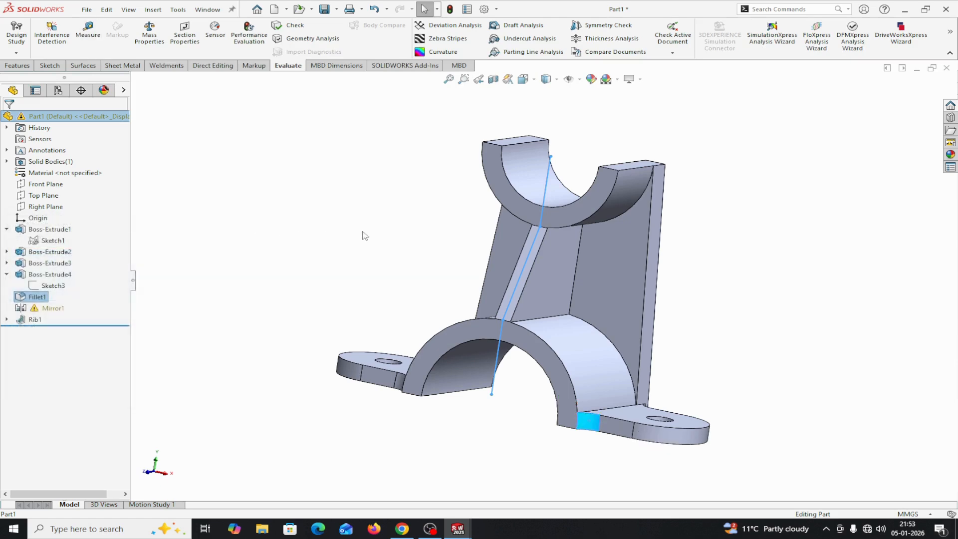
middle_click_drag(361, 230, 391, 325)
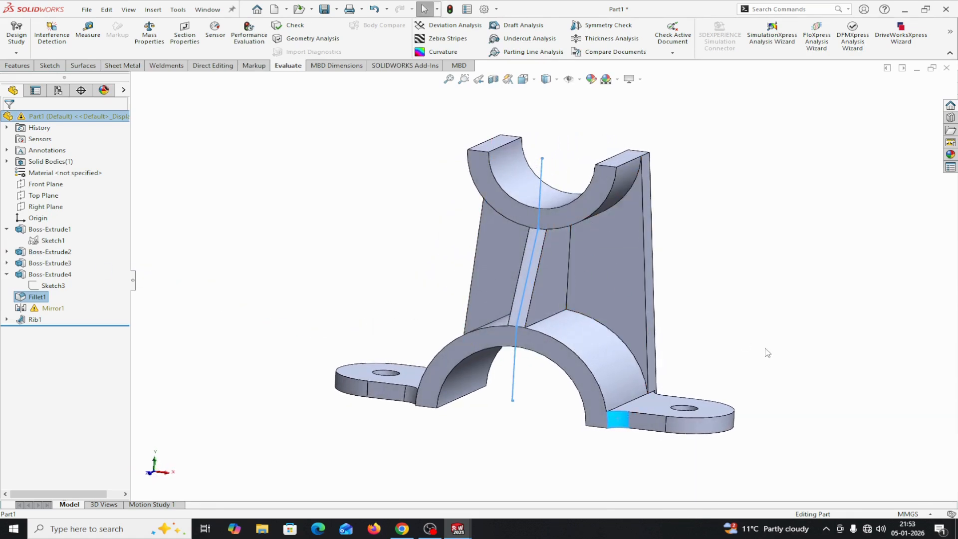
mouse_move(767, 353)
middle_mouse_down()
mouse_move(749, 310)
mouse_move(730, 310)
mouse_move(744, 336)
mouse_move(760, 339)
middle_mouse_up()
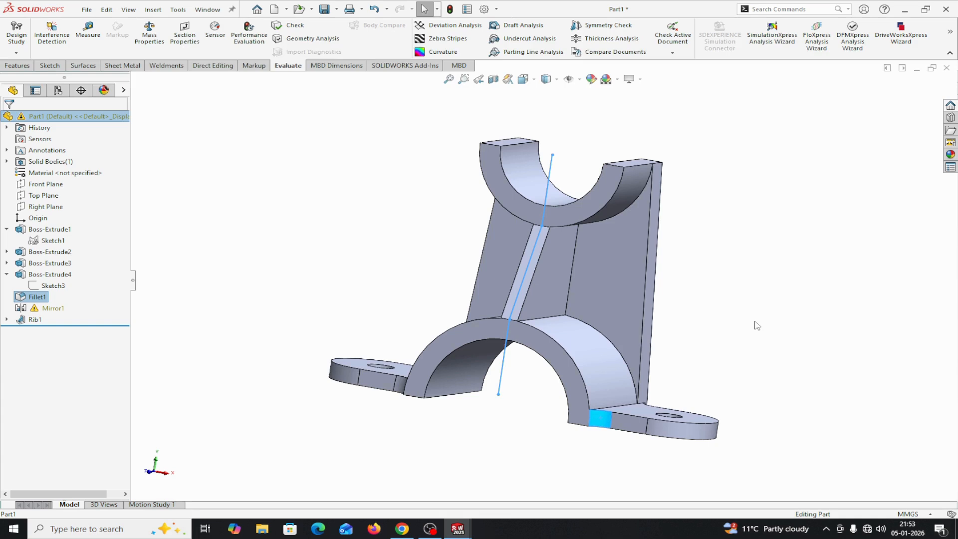